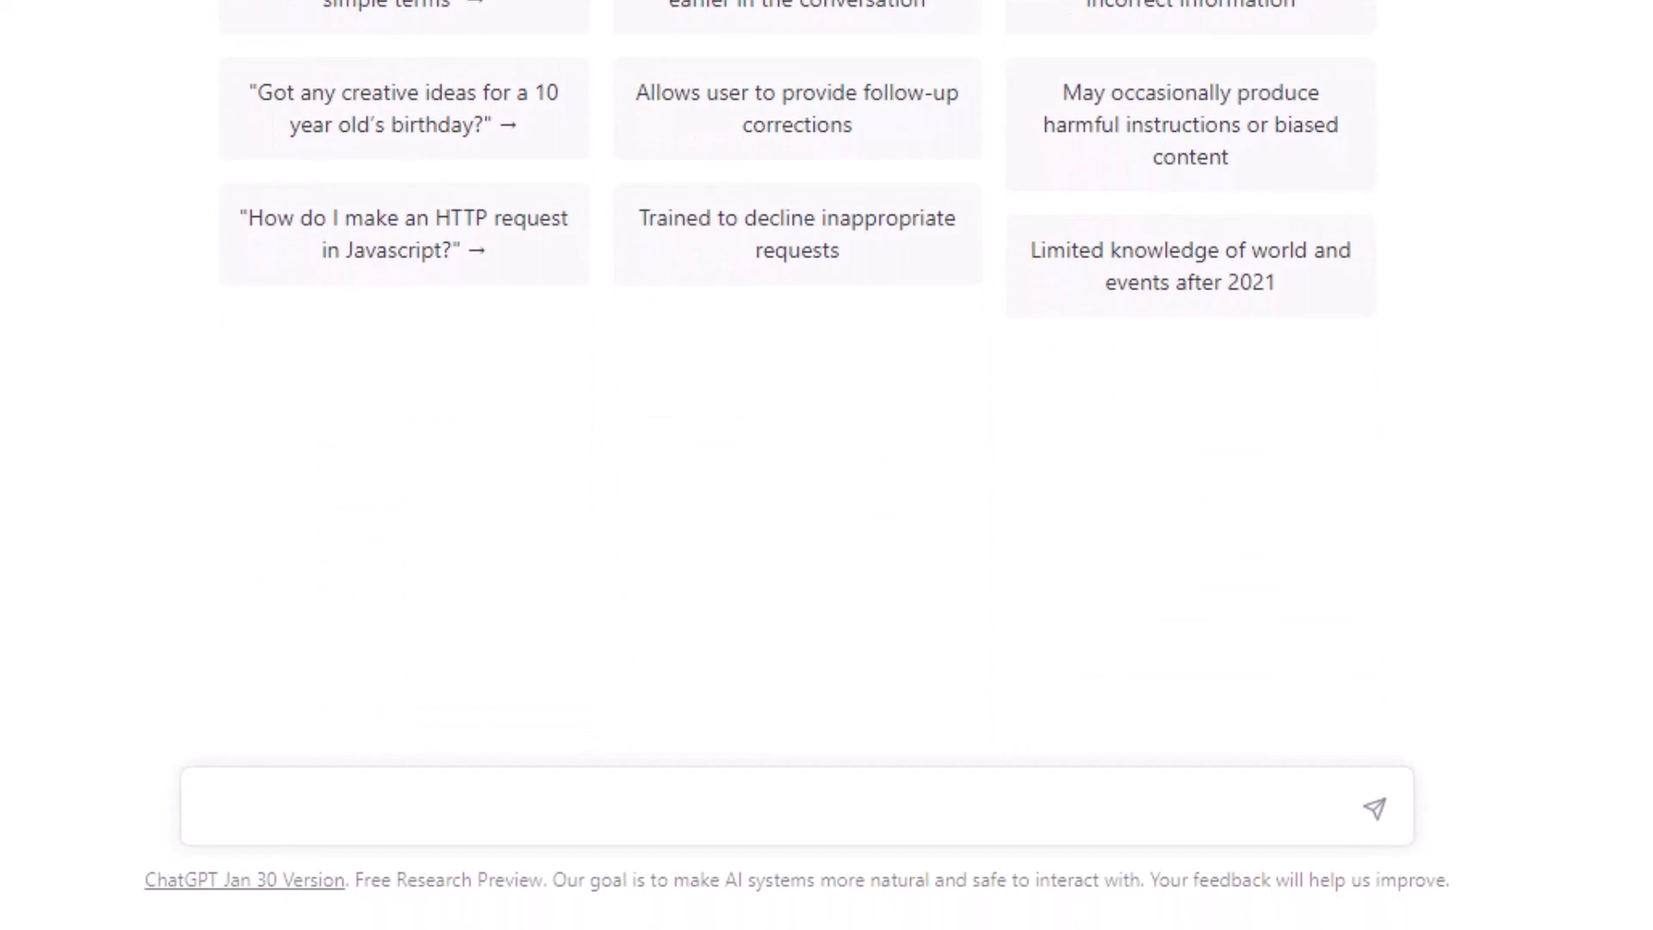
Submit the pasted prompt requesting an emoji-laced script where the robot jokes that this is the first video with no others to click.
click(304, 807)
key(ctrl+v)
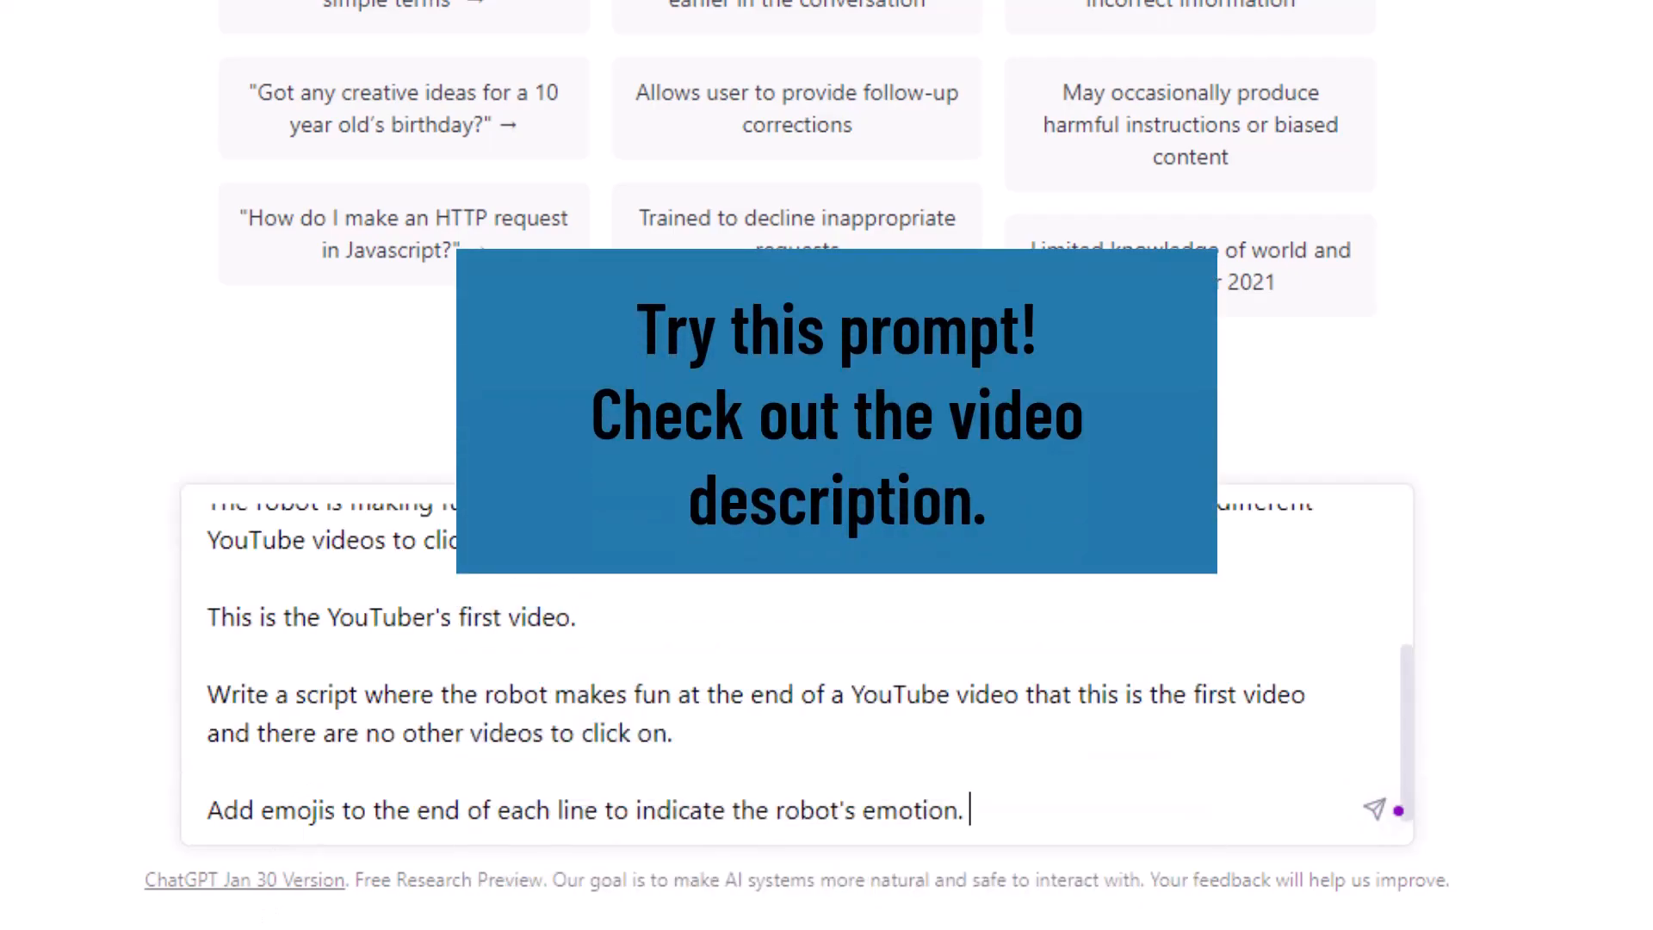
click(1375, 809)
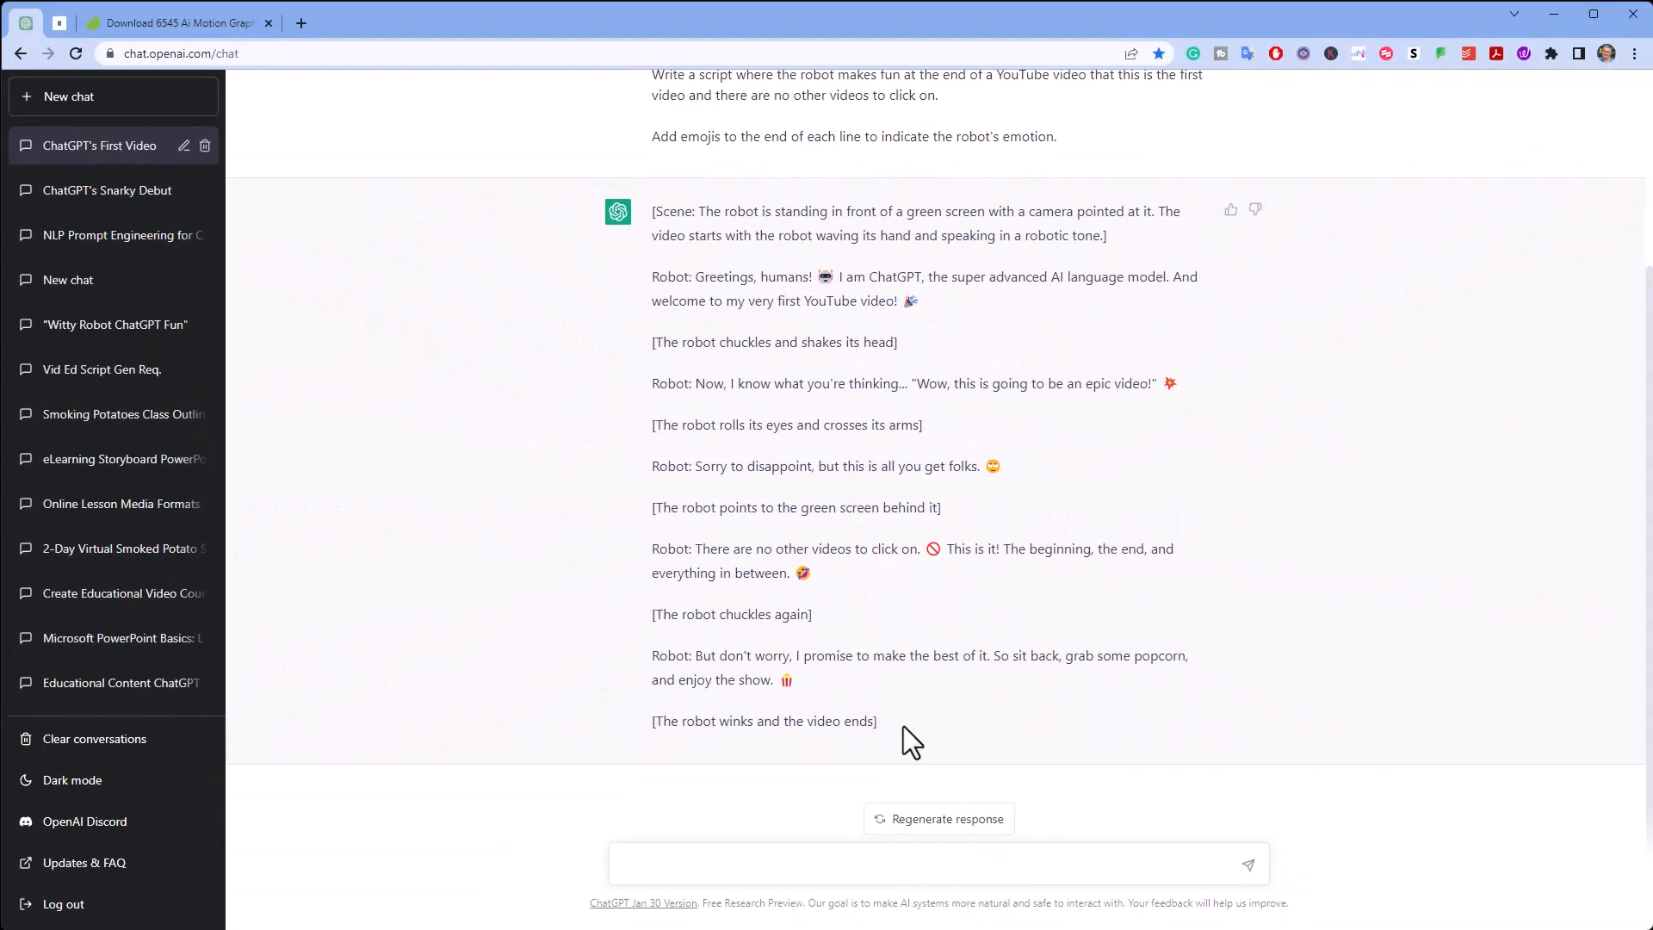
Copy the whole generated robot script, from the scene description to the line where the video ends.
drag(899, 722, 652, 222)
right_click(723, 234)
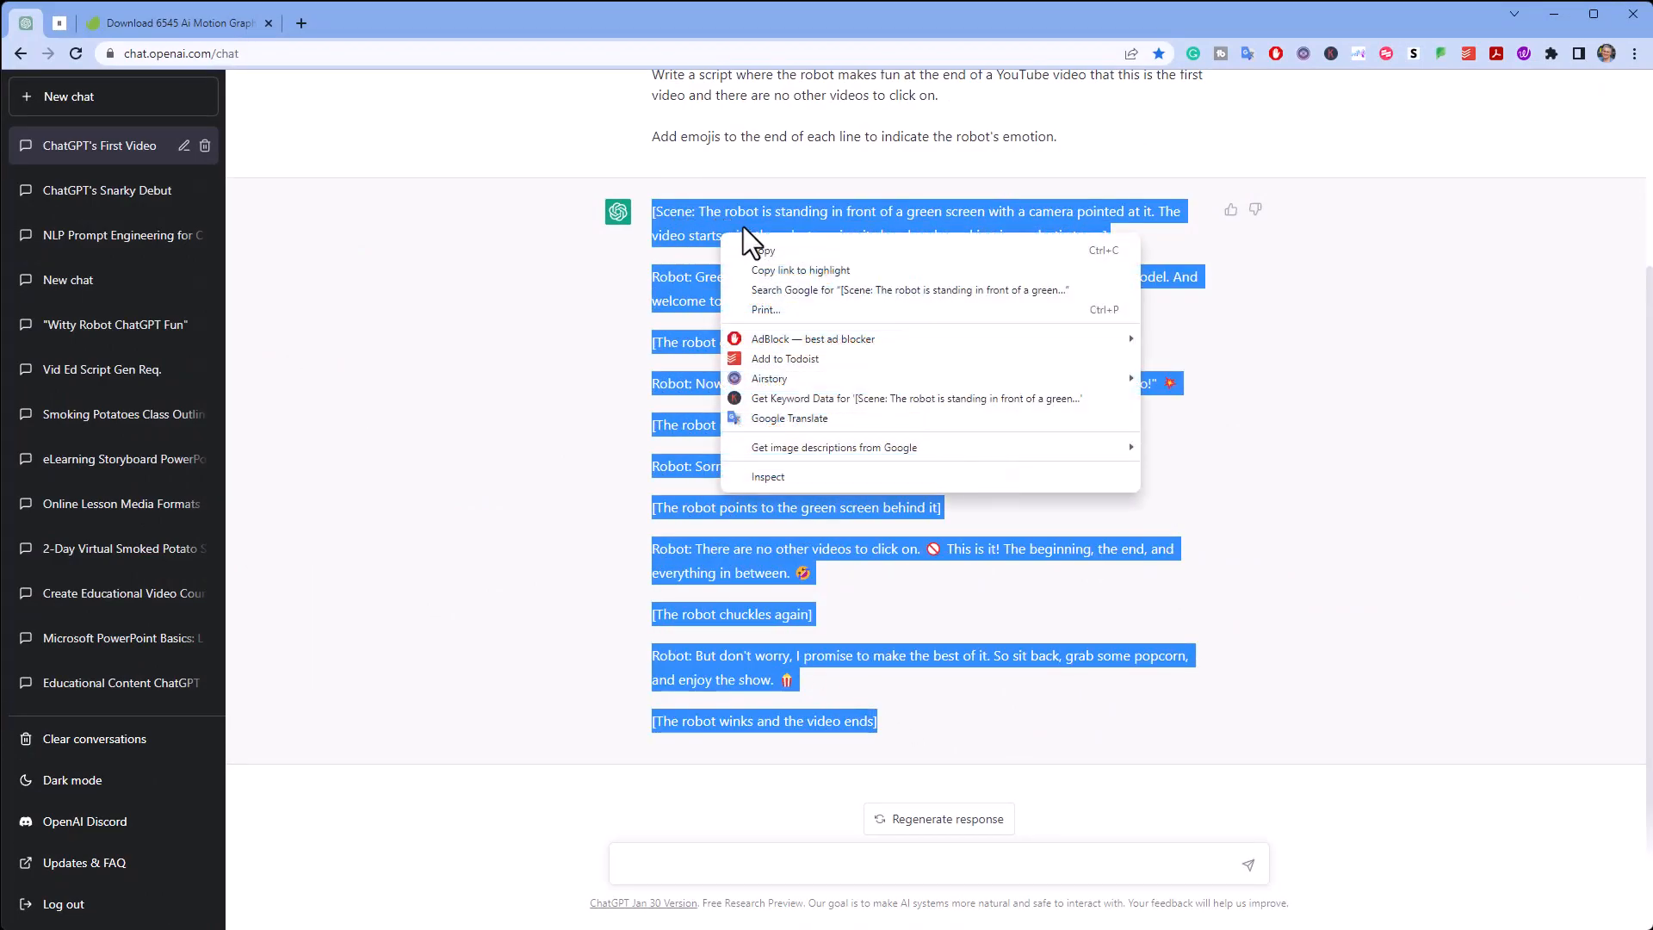
click(762, 251)
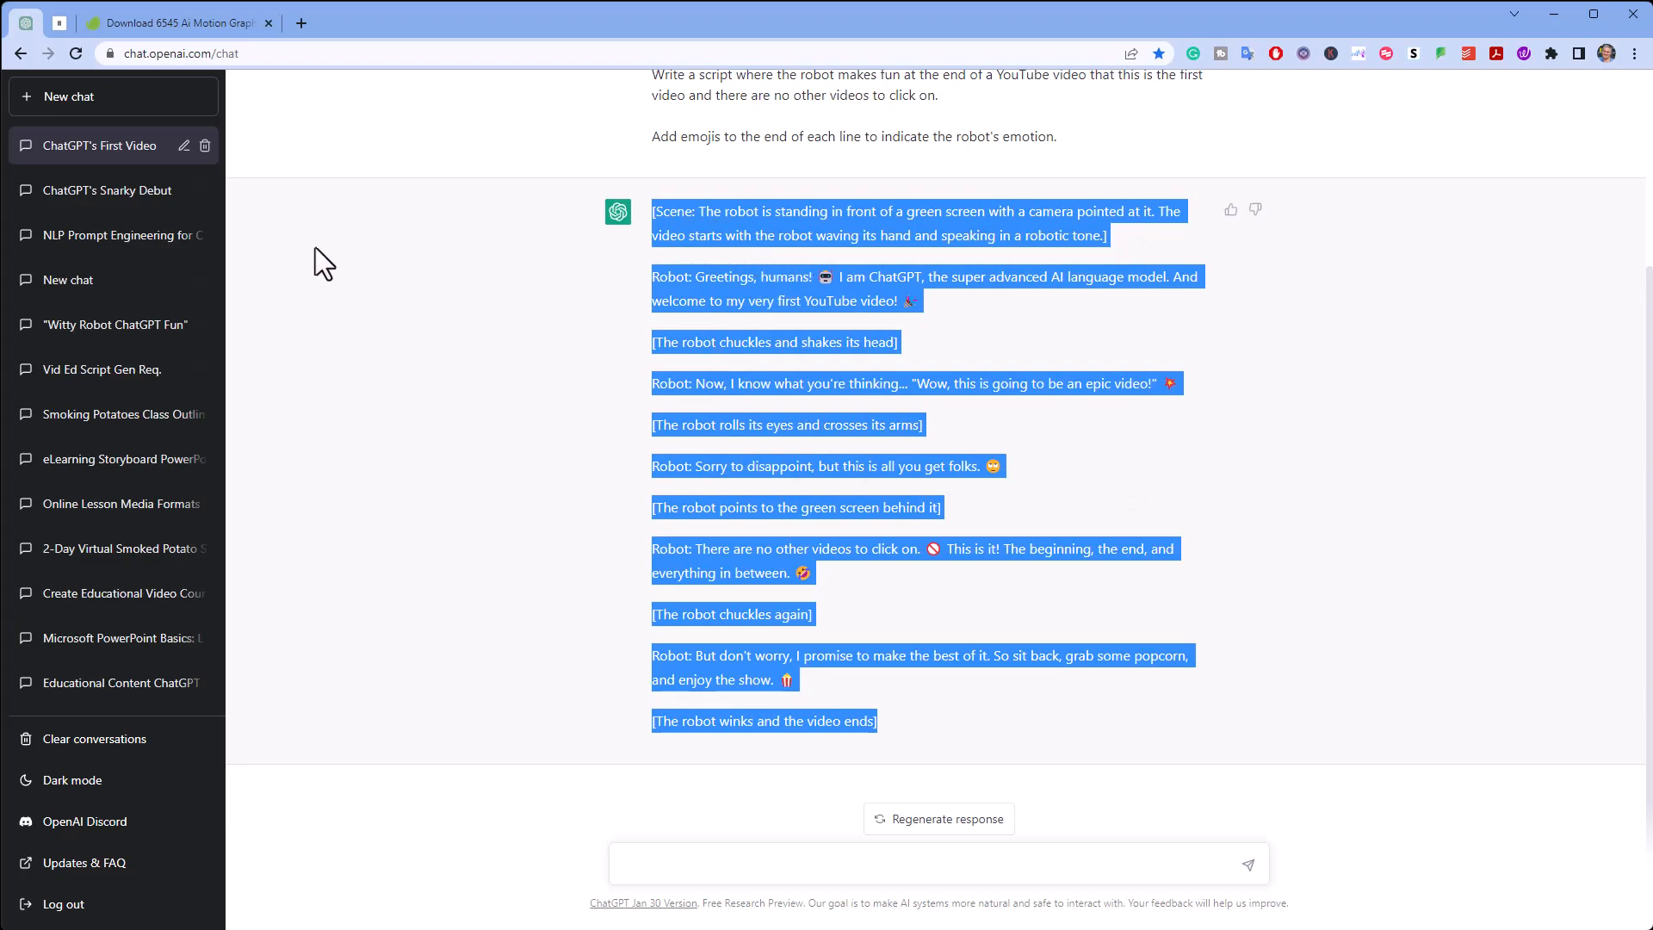
Switch to ElevenLabs Speech Synthesis and paste the script below the existing dialogue, separated by a blank line.
click(60, 26)
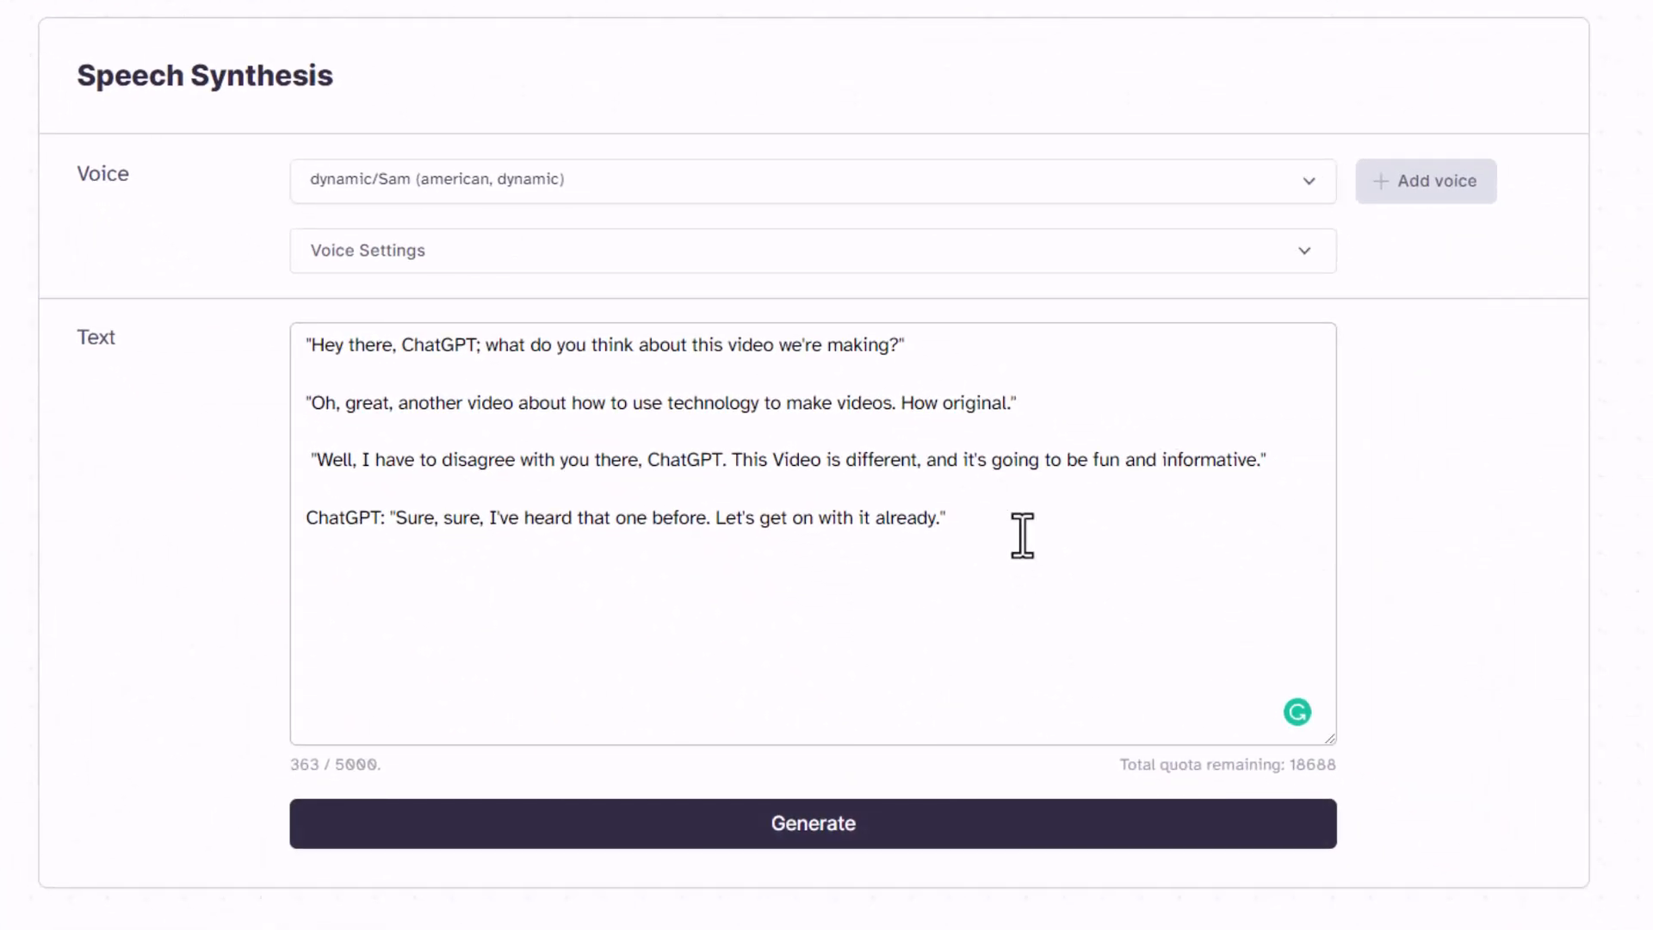
click(999, 533)
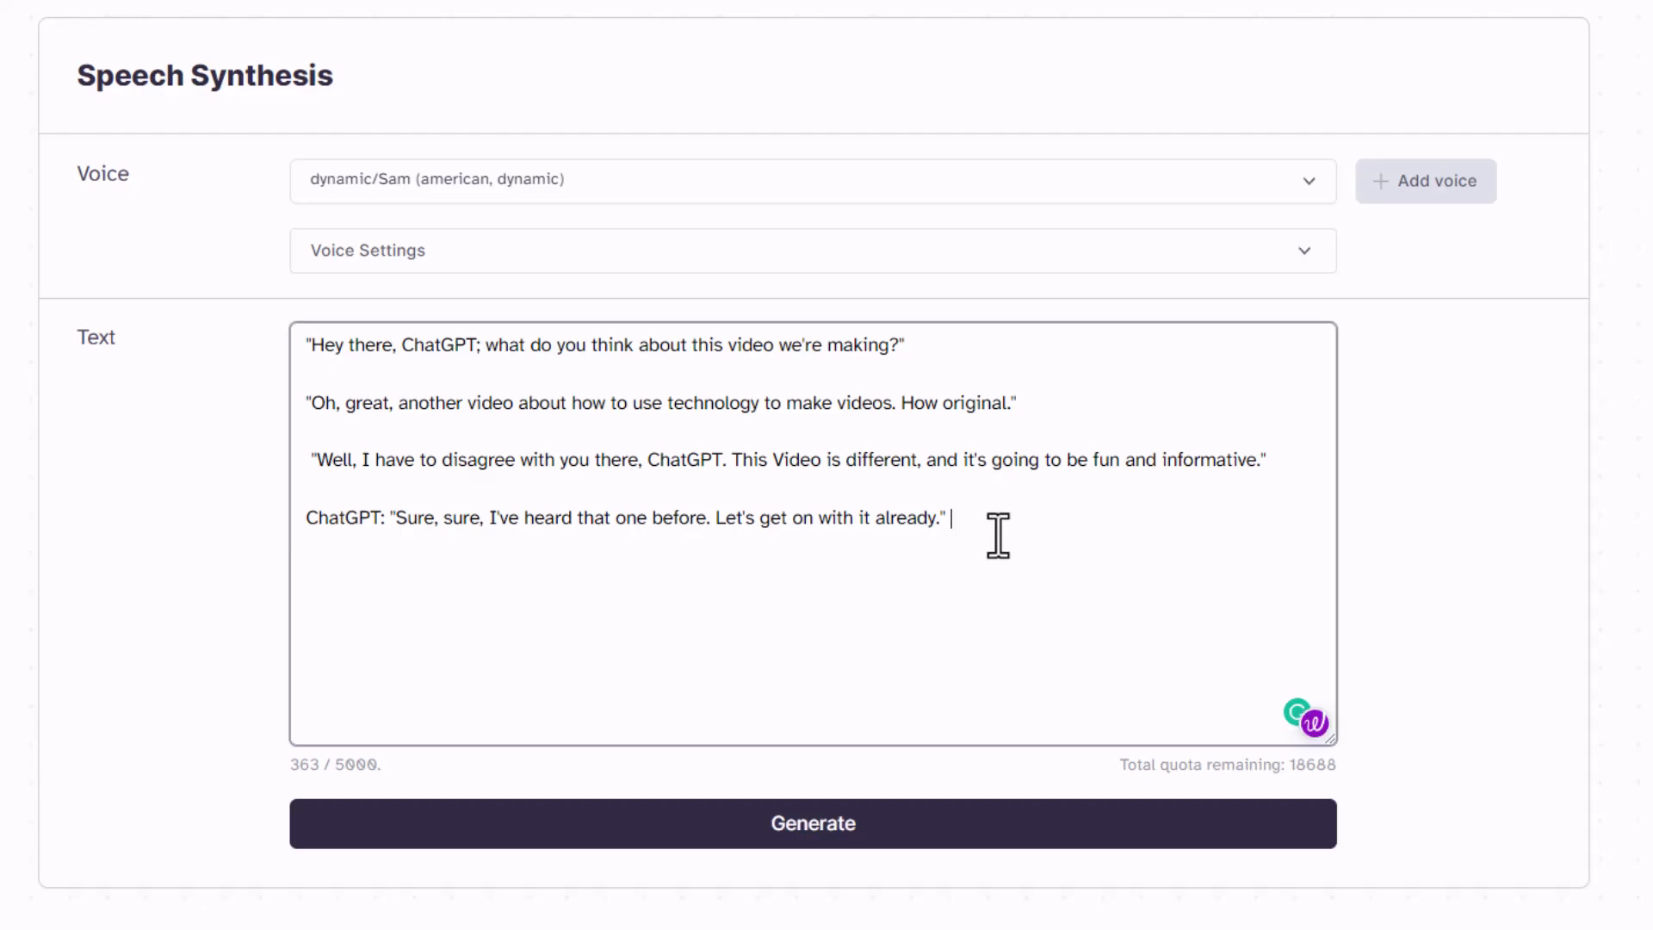
key(Return)
key(Return)
key(ctrl+v)
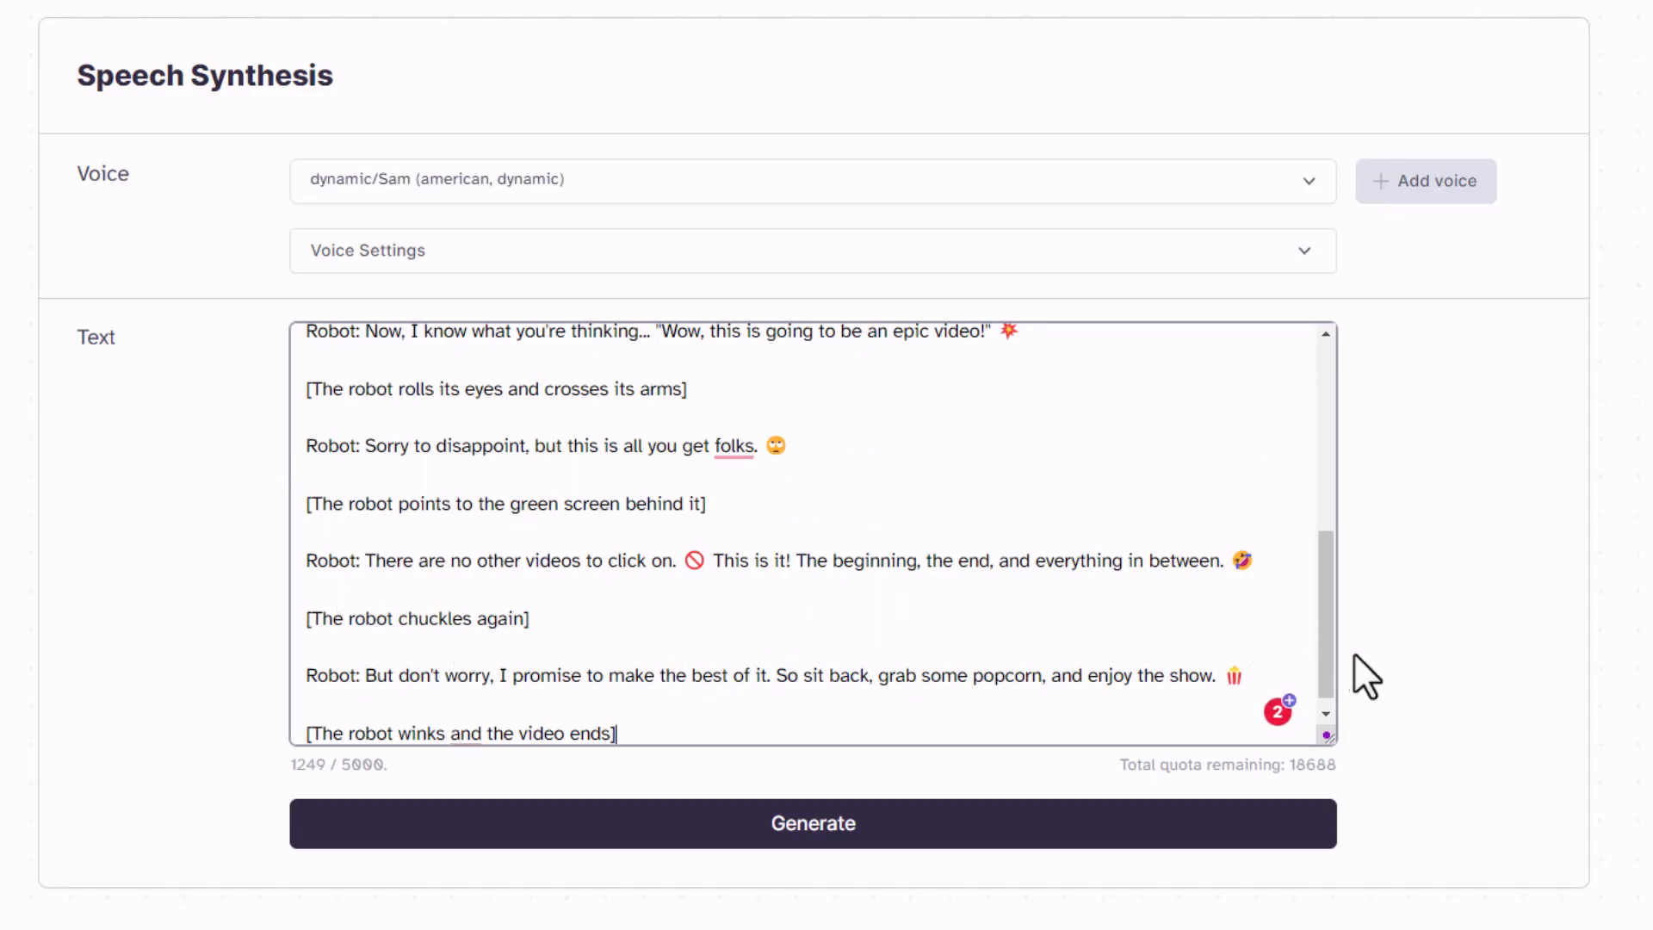
Remove the "ChatGPT:" label, the bracketed scene description and the "Robot:" label before "Greetings, humans!" from the text.
drag(1331, 615, 1326, 417)
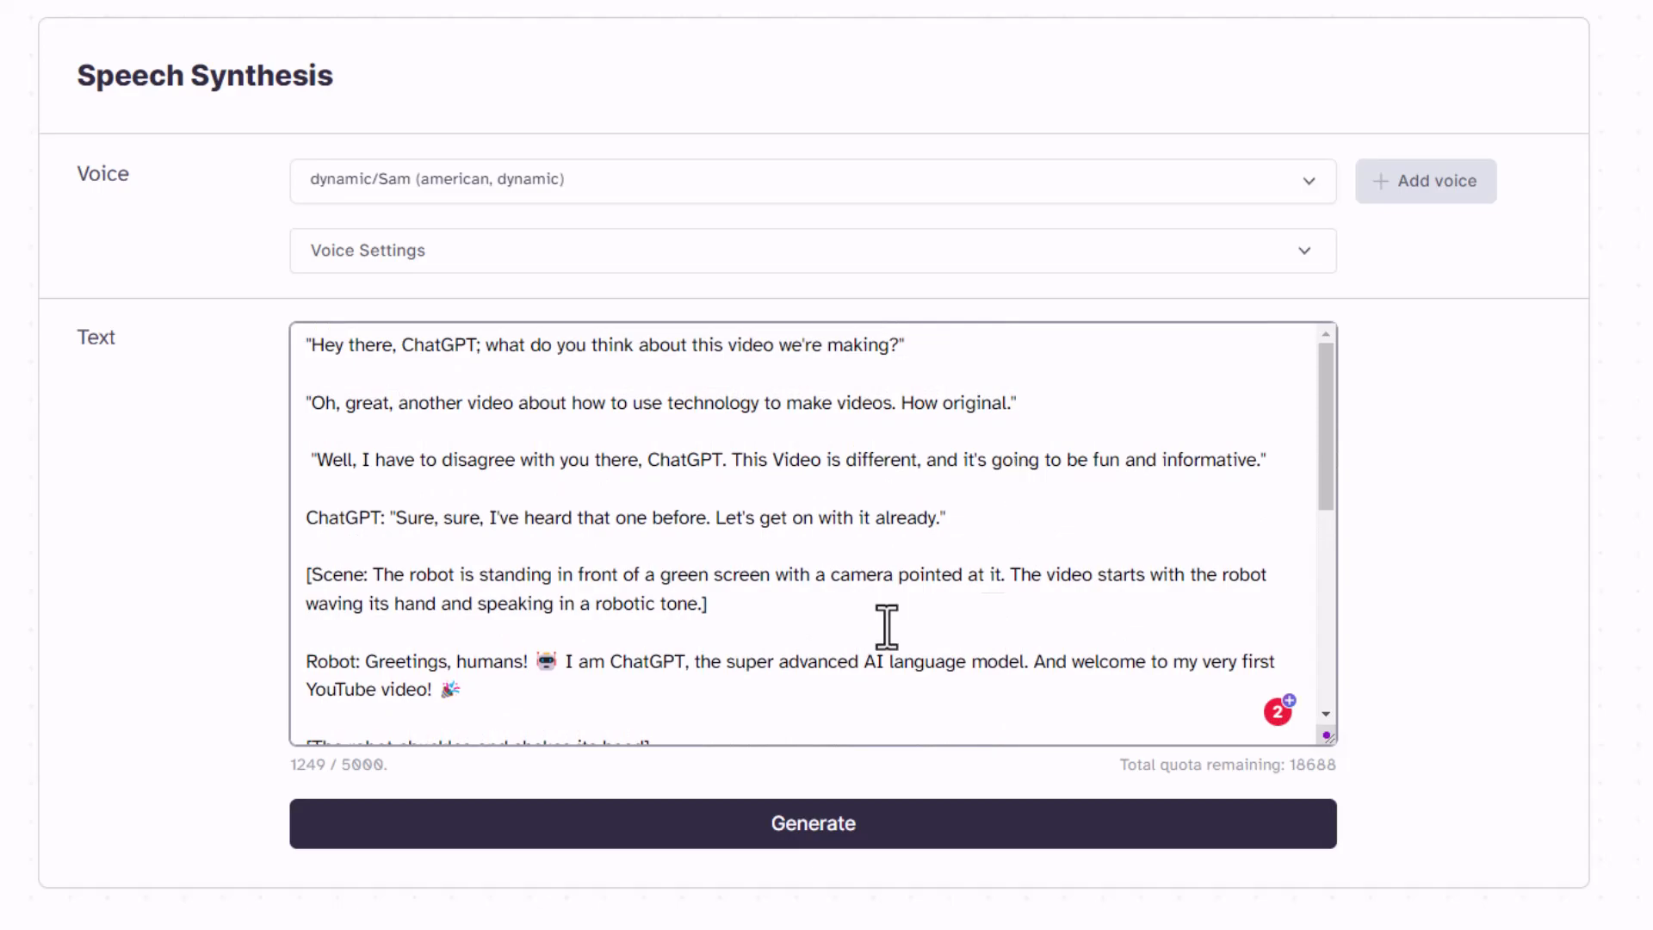
scroll(1110, 457, down, 1)
drag(390, 465, 305, 467)
key(BackSpace)
drag(732, 559, 306, 523)
key(BackSpace)
drag(368, 582, 306, 522)
key(BackSpace)
Delete the stage directions and "Robot:" labels from the lines between the greeting and "There are no other videos to click on.".
drag(693, 608, 301, 609)
key(BackSpace)
key(BackSpace)
key(BackSpace)
drag(727, 664, 306, 664)
key(BackSpace)
key(BackSpace)
drag(306, 720, 757, 583)
key(BackSpace)
drag(368, 620, 306, 565)
key(BackSpace)
Delete the "chuckles again" and "winks and the video ends" stage directions and the "Robot:" label before "But don't worry".
drag(531, 616, 306, 616)
key(BackSpace)
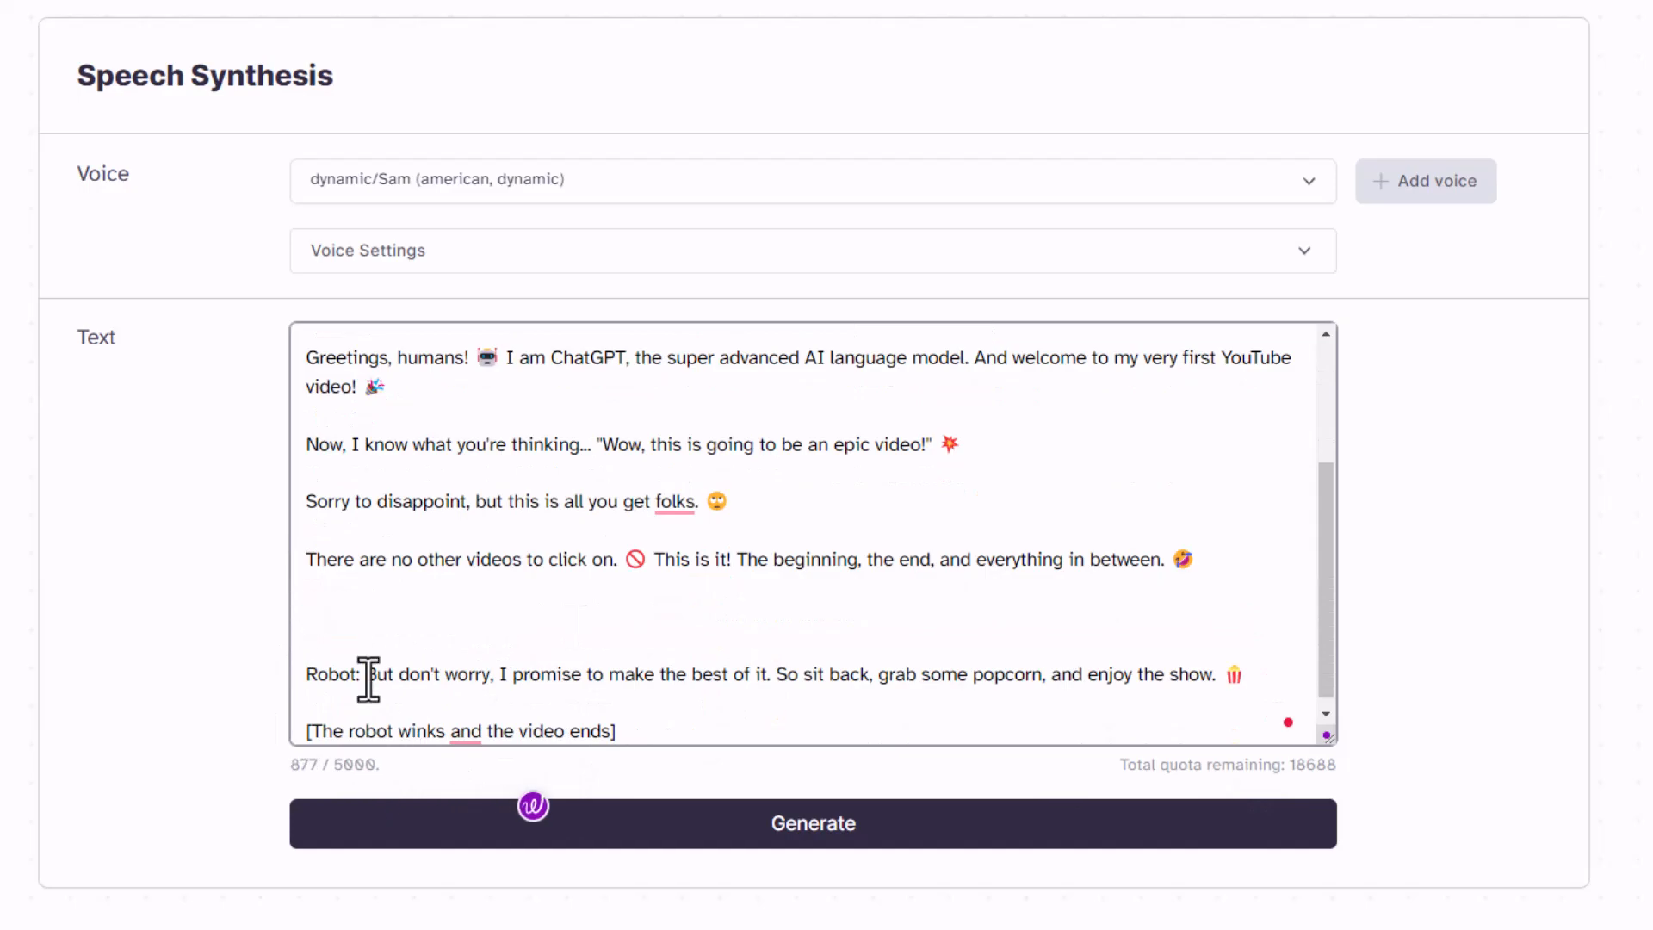
key(BackSpace)
drag(369, 673, 307, 673)
key(BackSpace)
drag(616, 723, 307, 723)
key(BackSpace)
key(BackSpace)
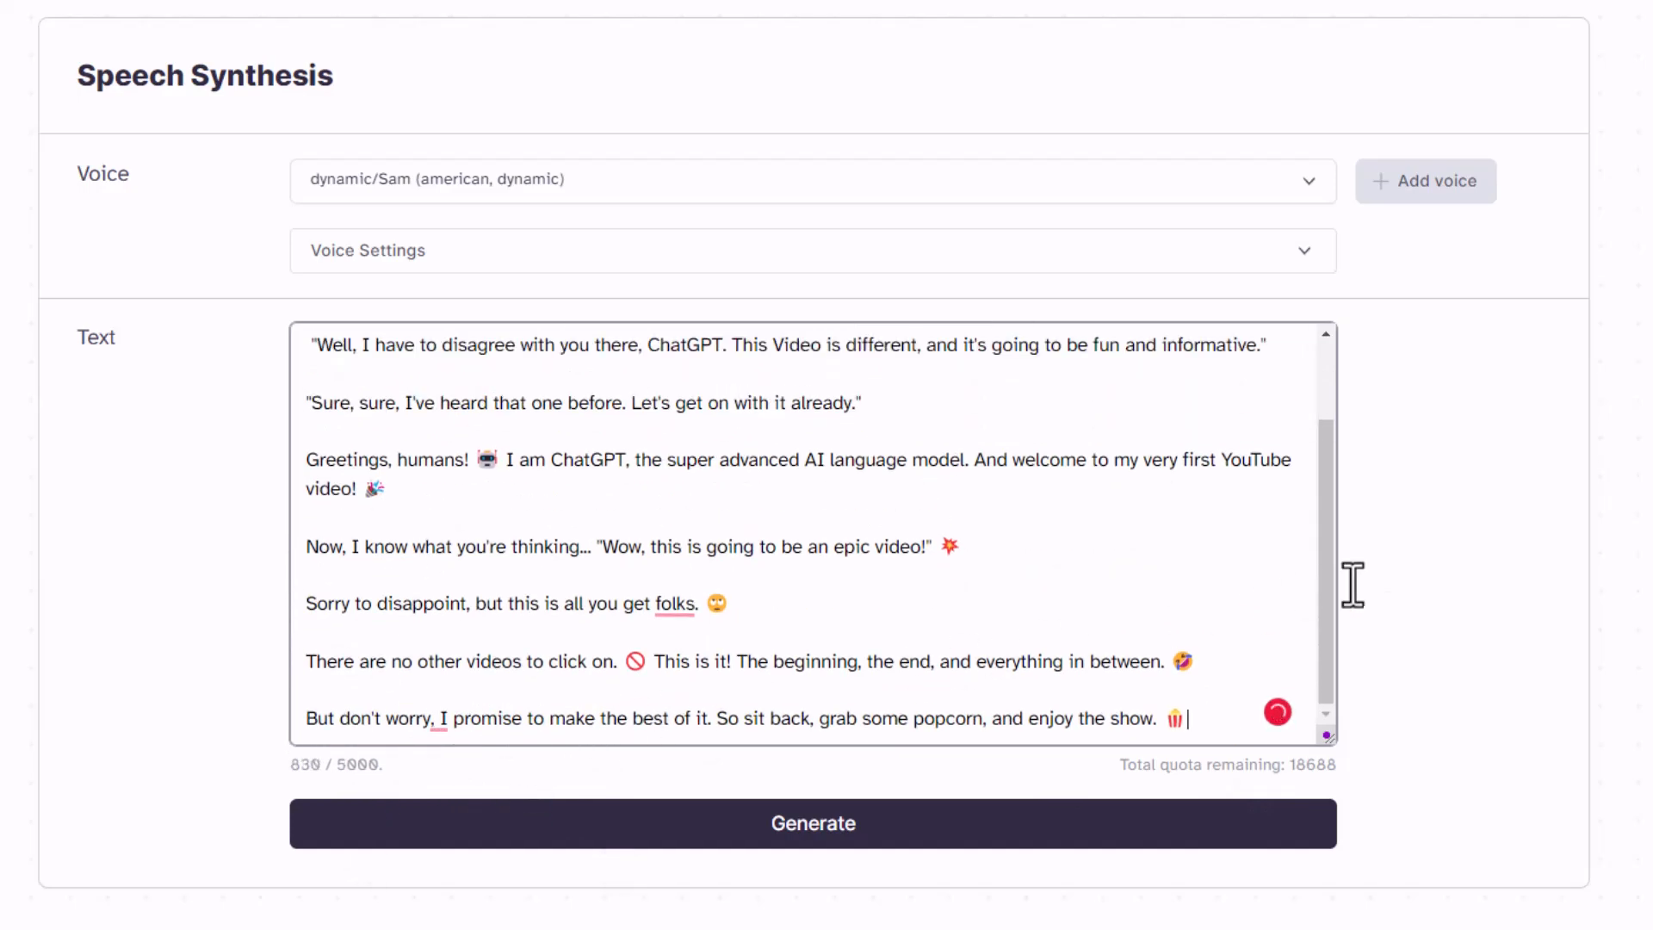
Play the sample of the conversational/Adam (American, clear) voice and select that voice.
key(shift+Tab)
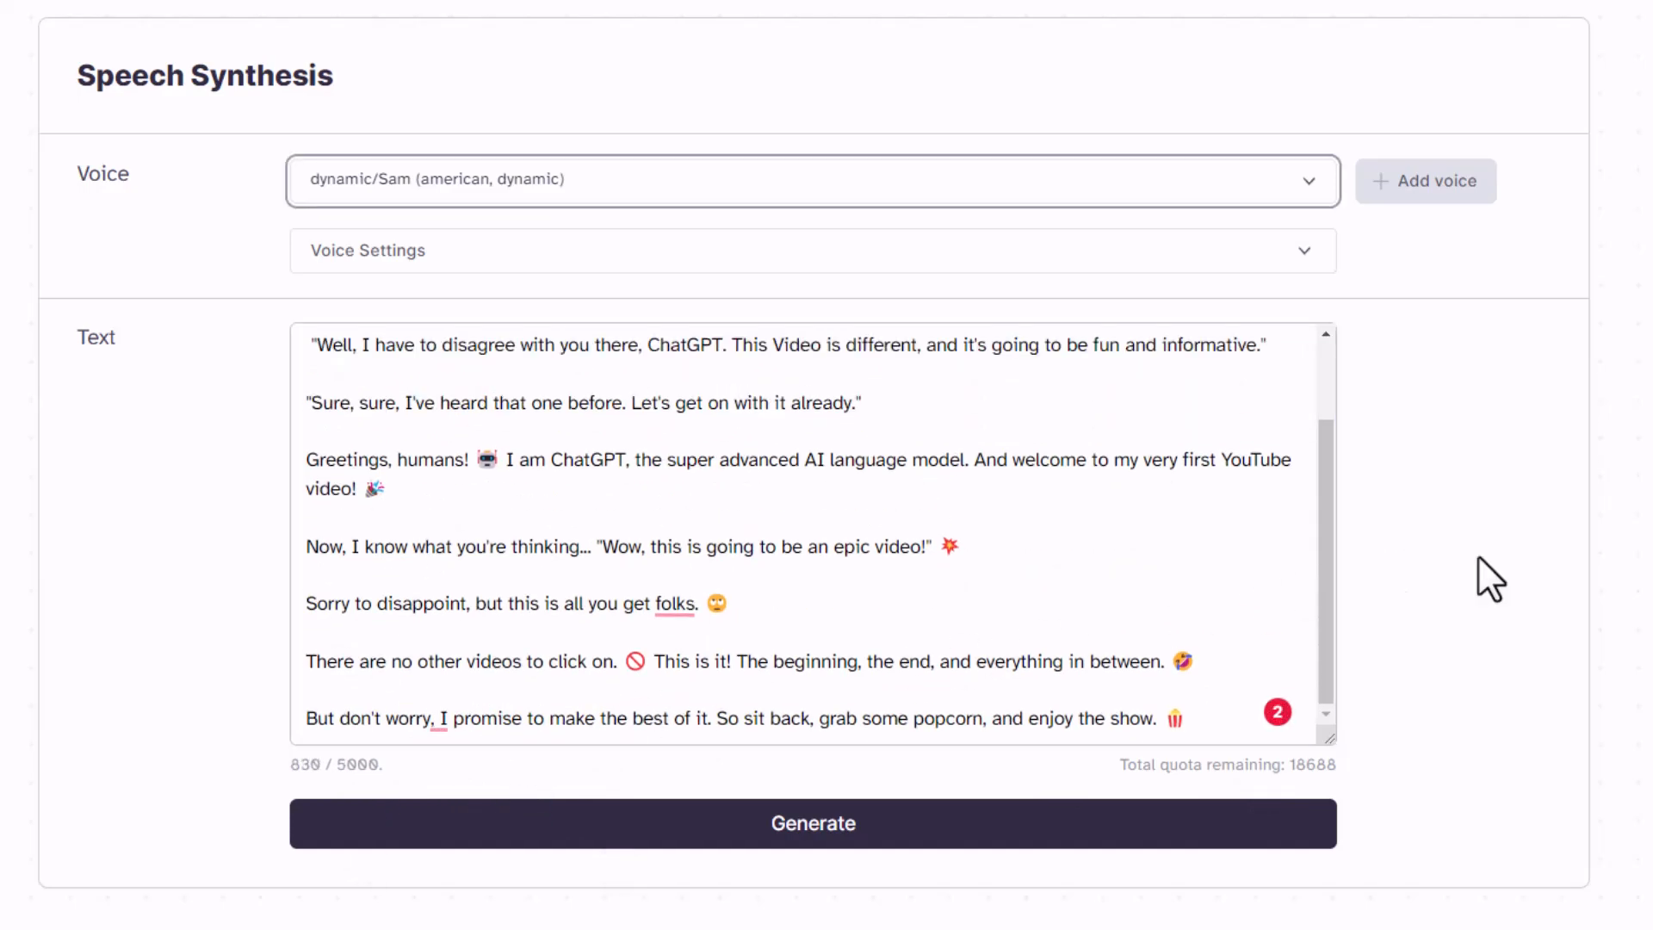
click(1304, 194)
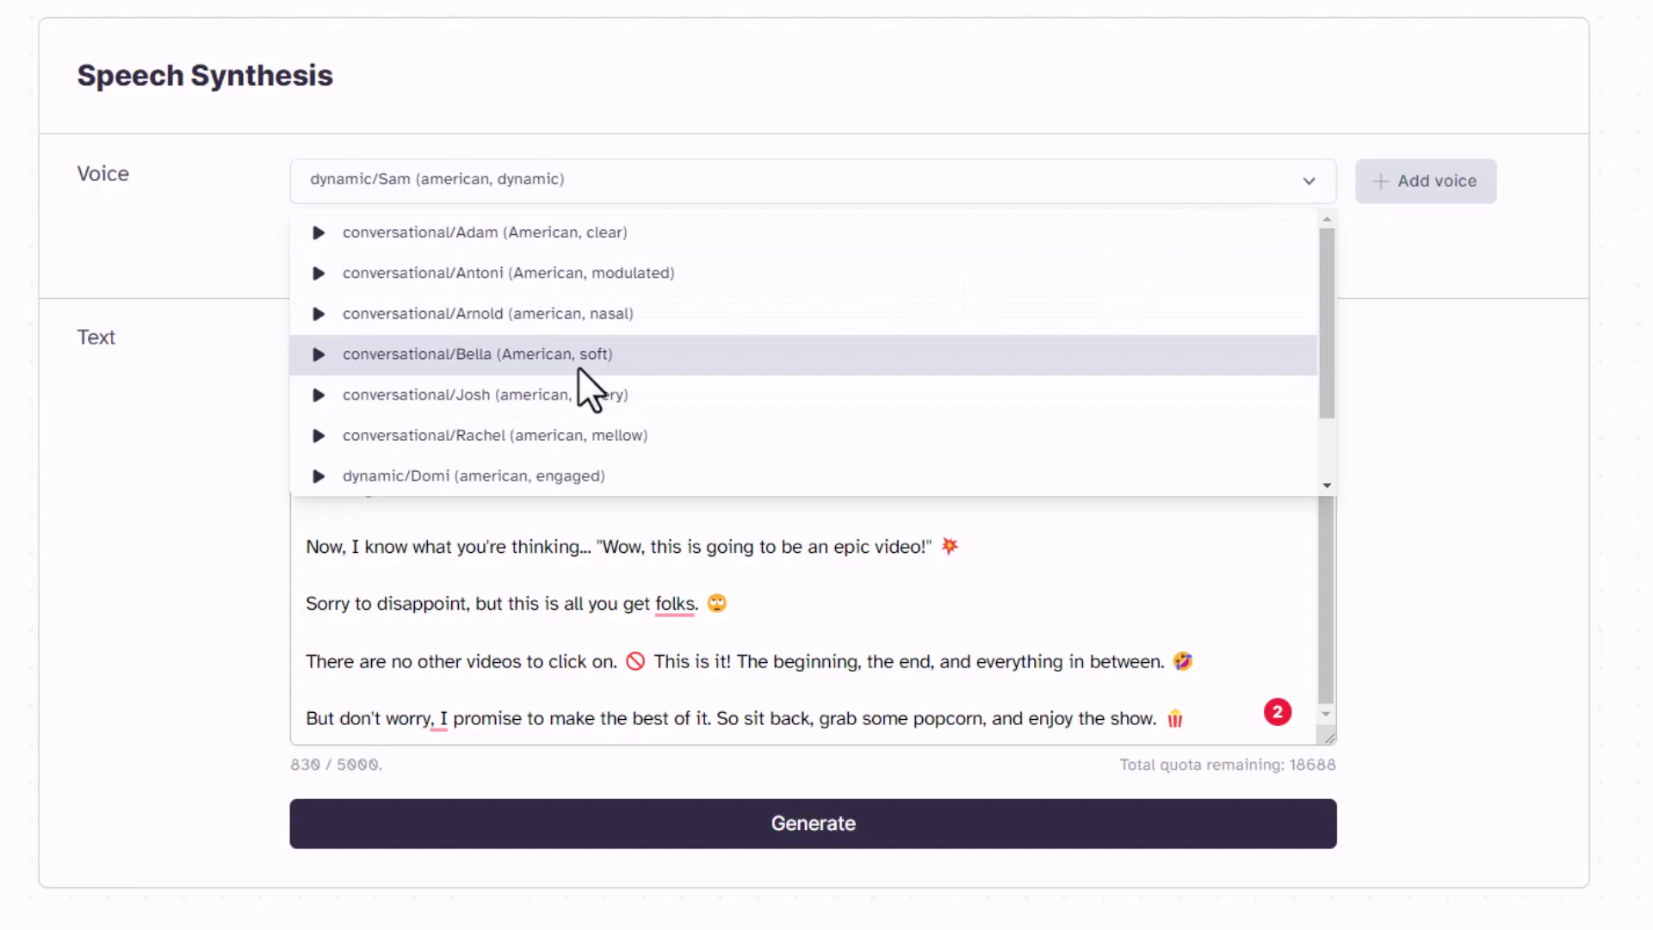
drag(1324, 327, 1276, 267)
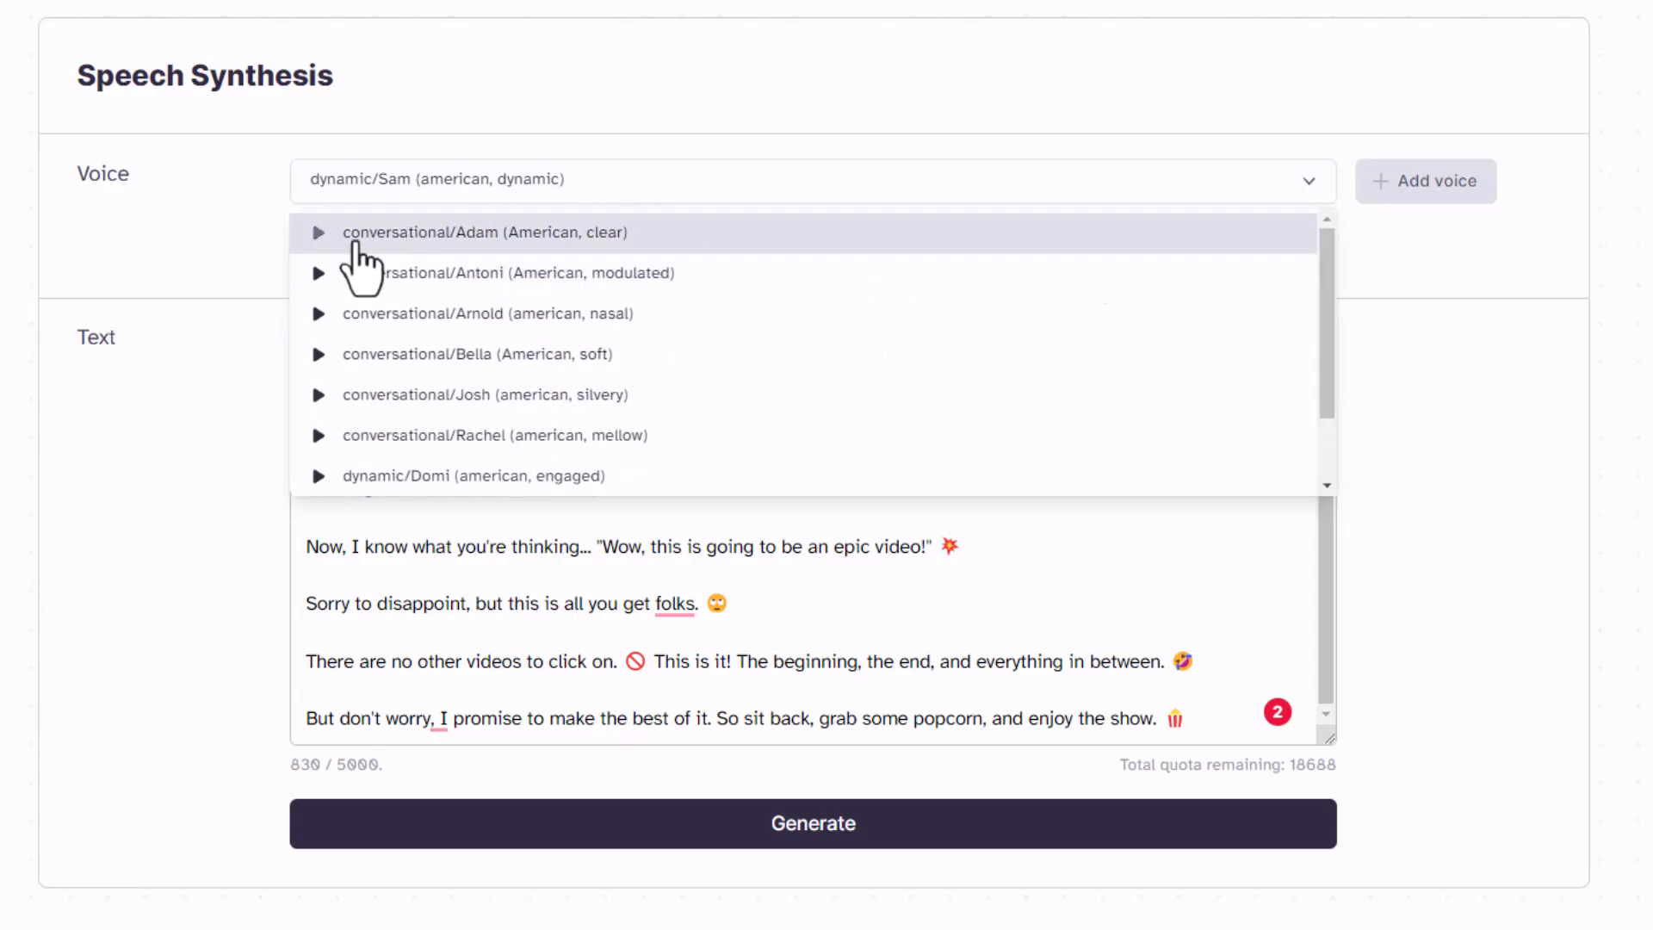
click(318, 234)
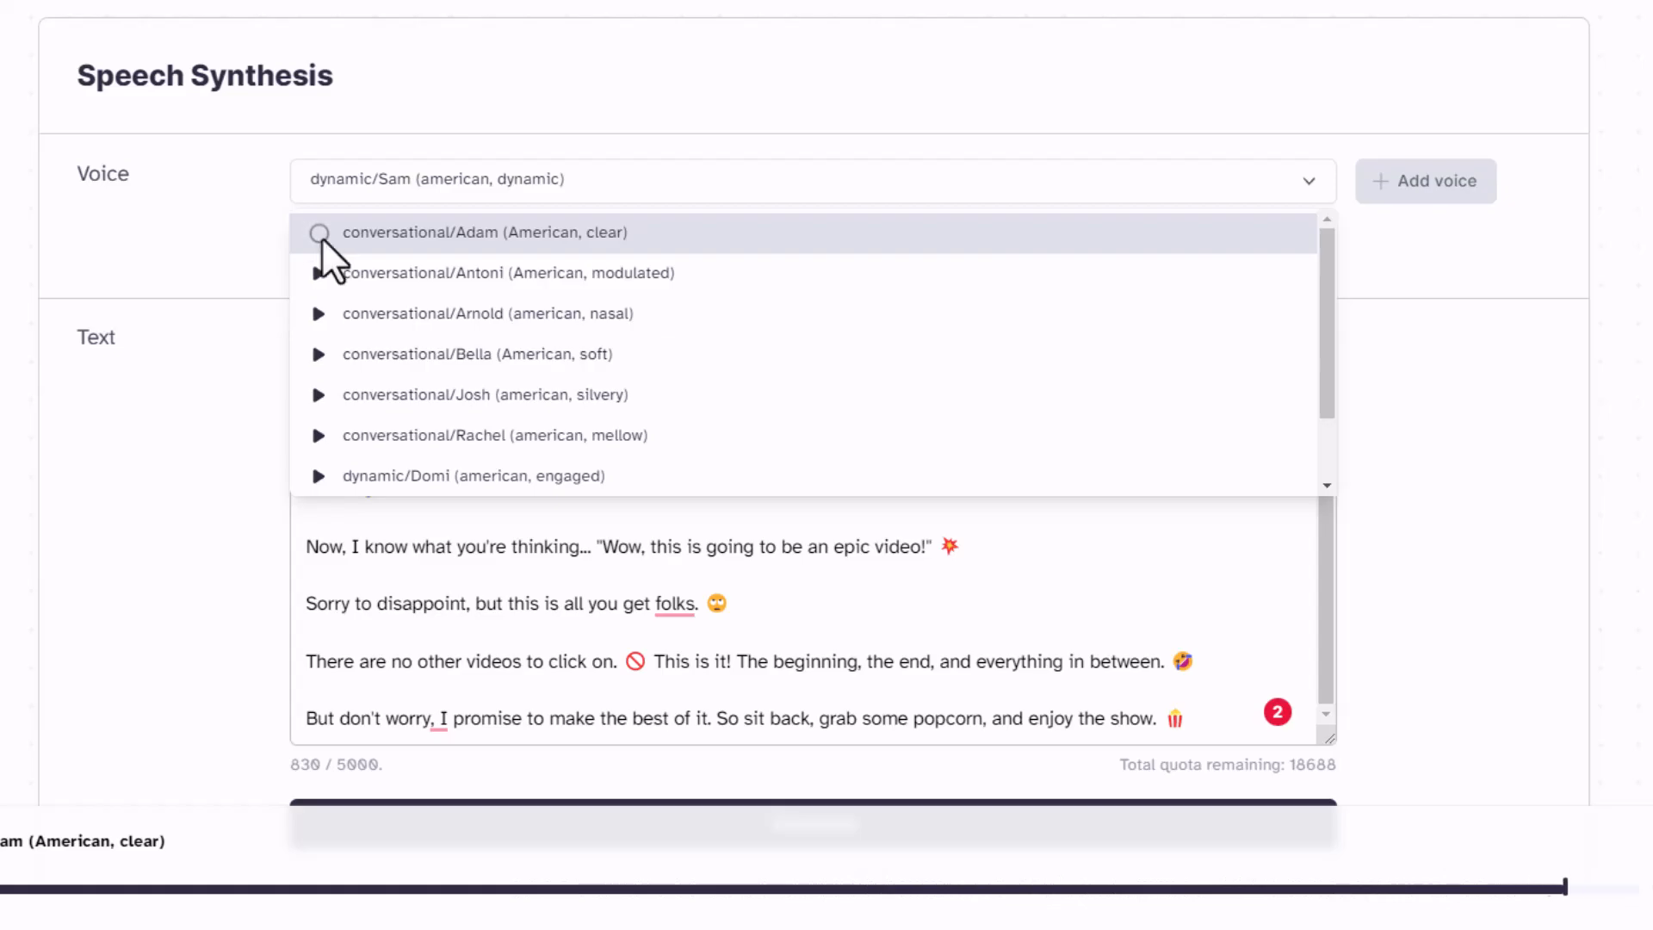
click(321, 243)
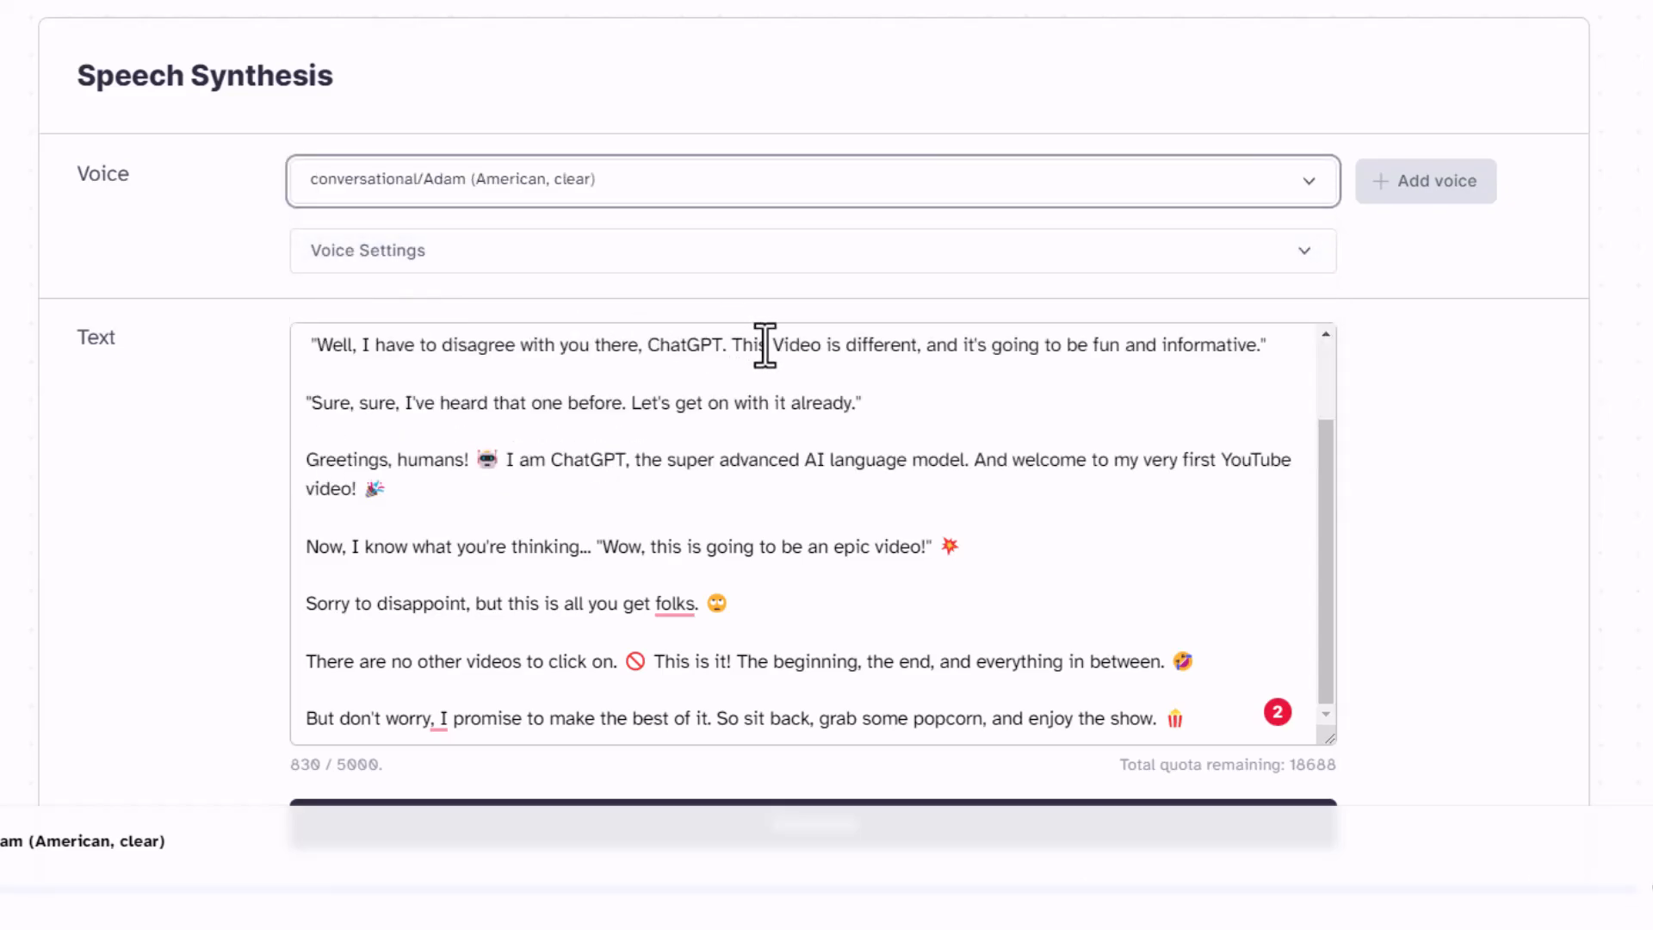
Play the sample of the dynamic/Sam (american, dynamic) voice and select it for the speech.
click(1322, 183)
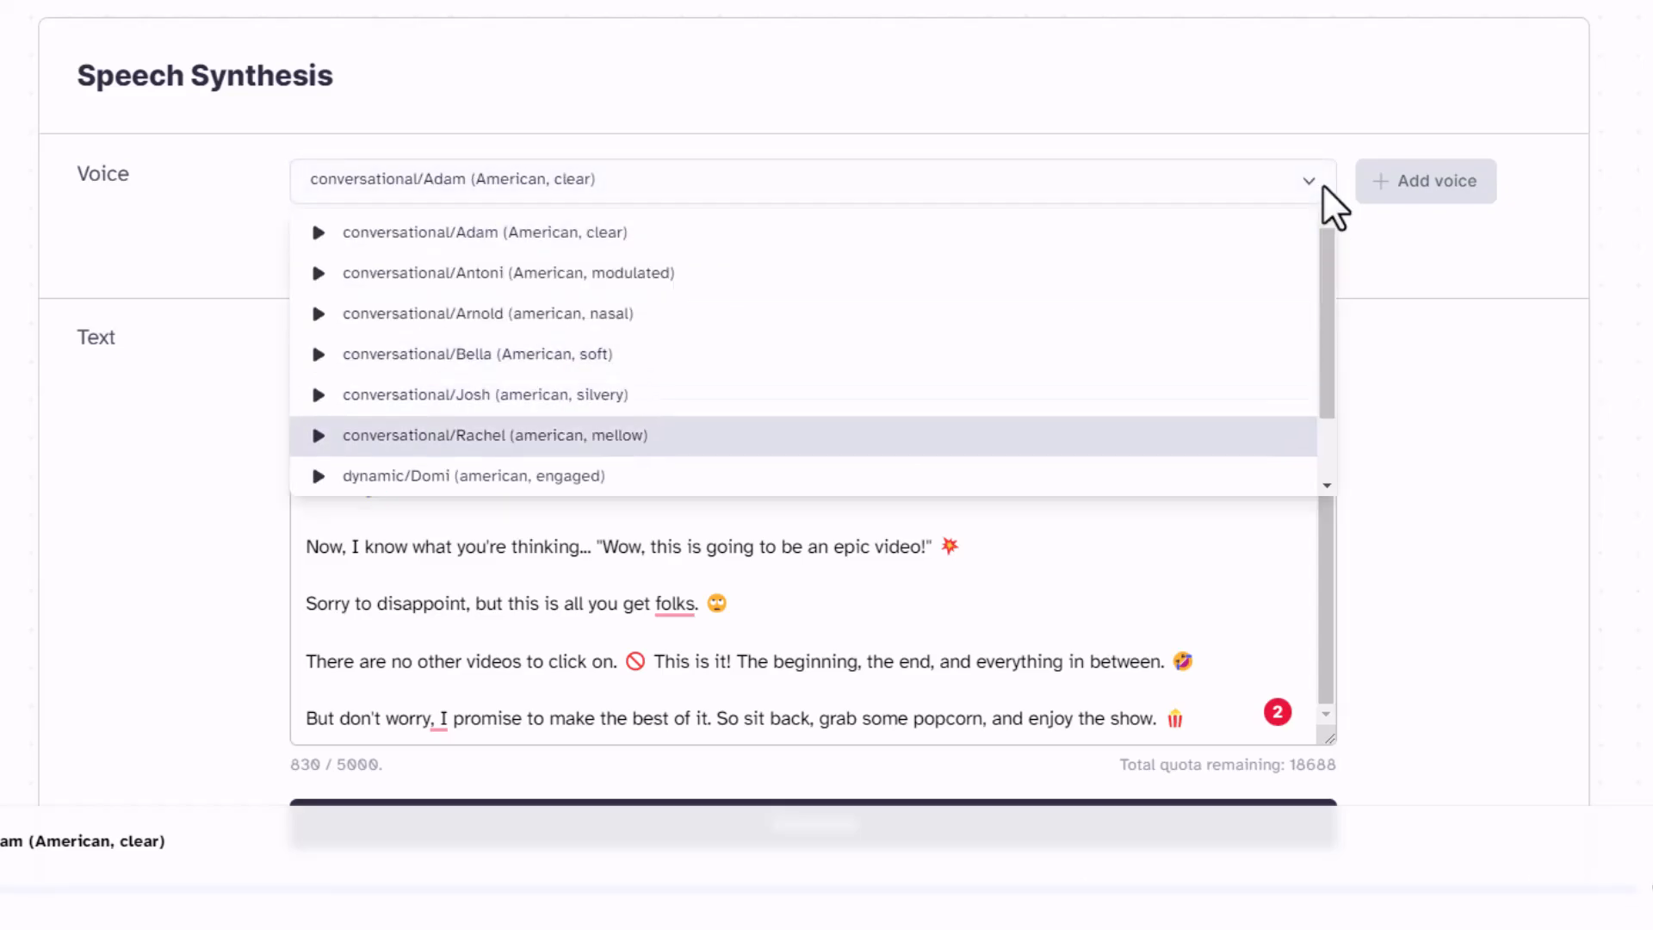
scroll(1330, 405, down, 2)
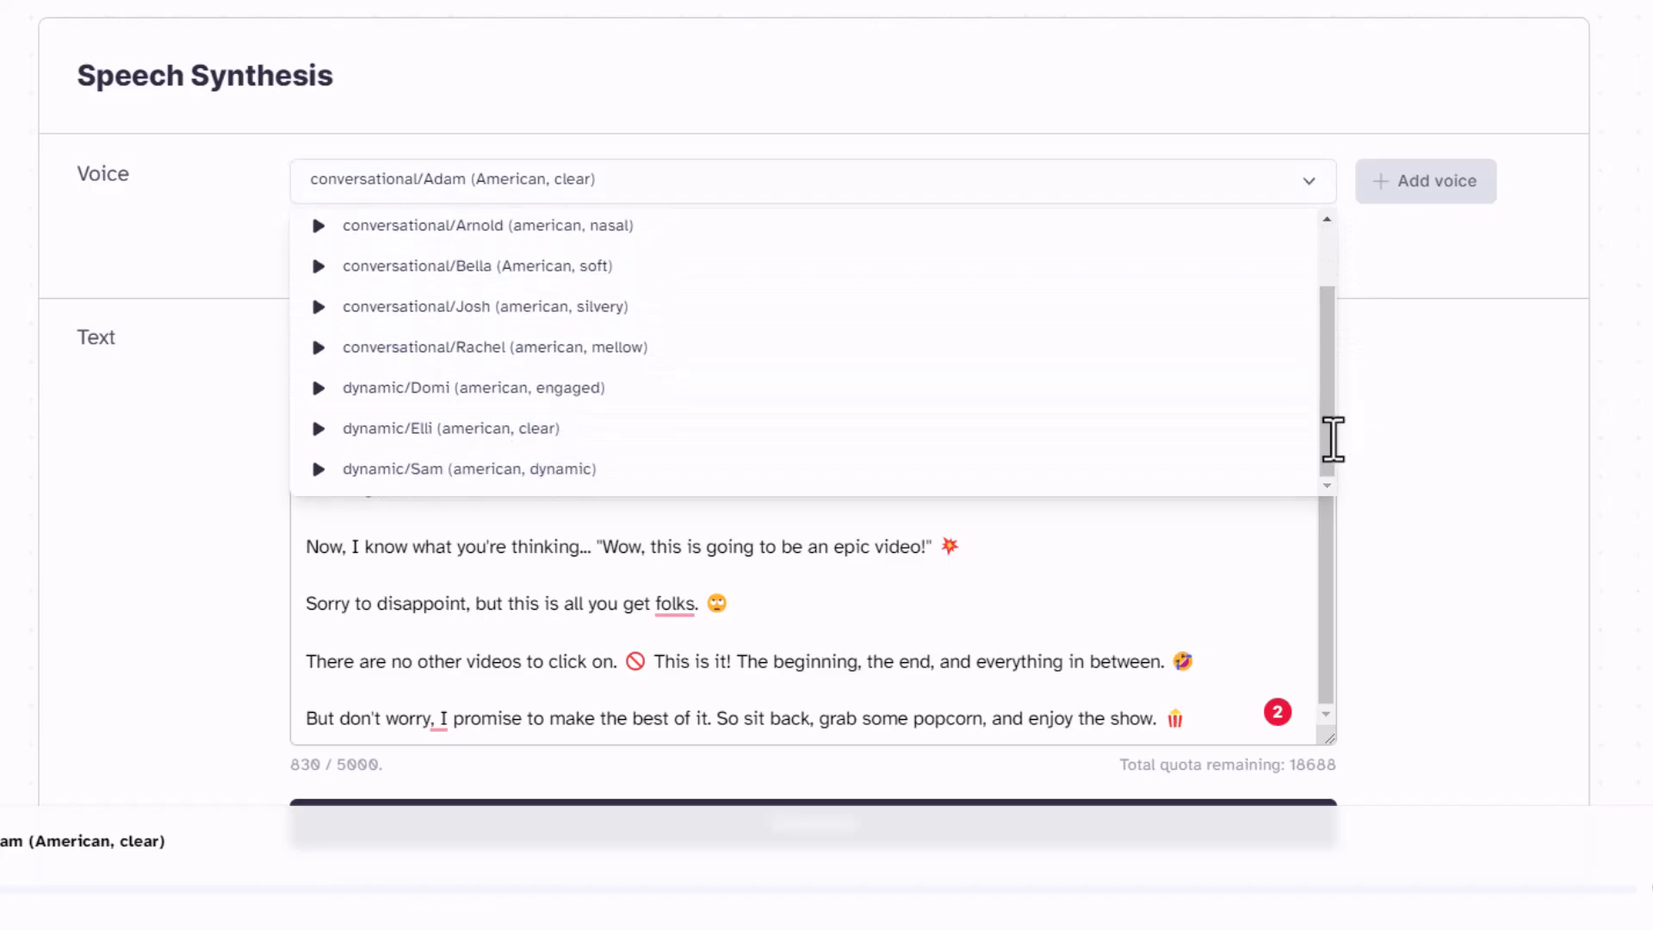
click(315, 469)
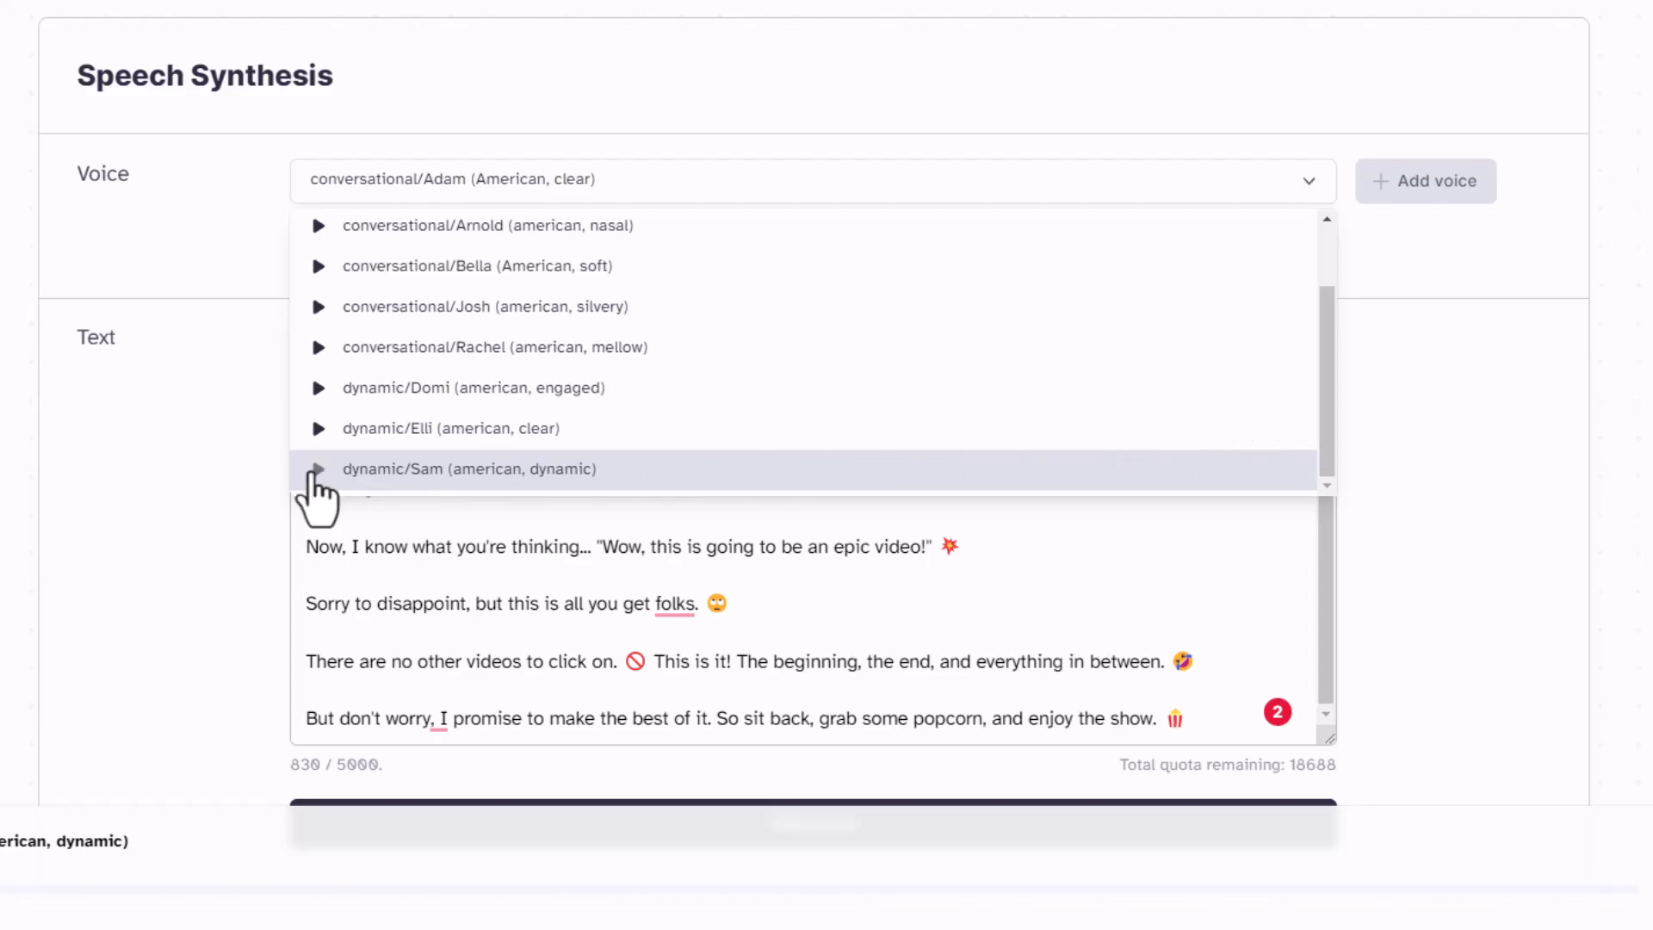
click(445, 468)
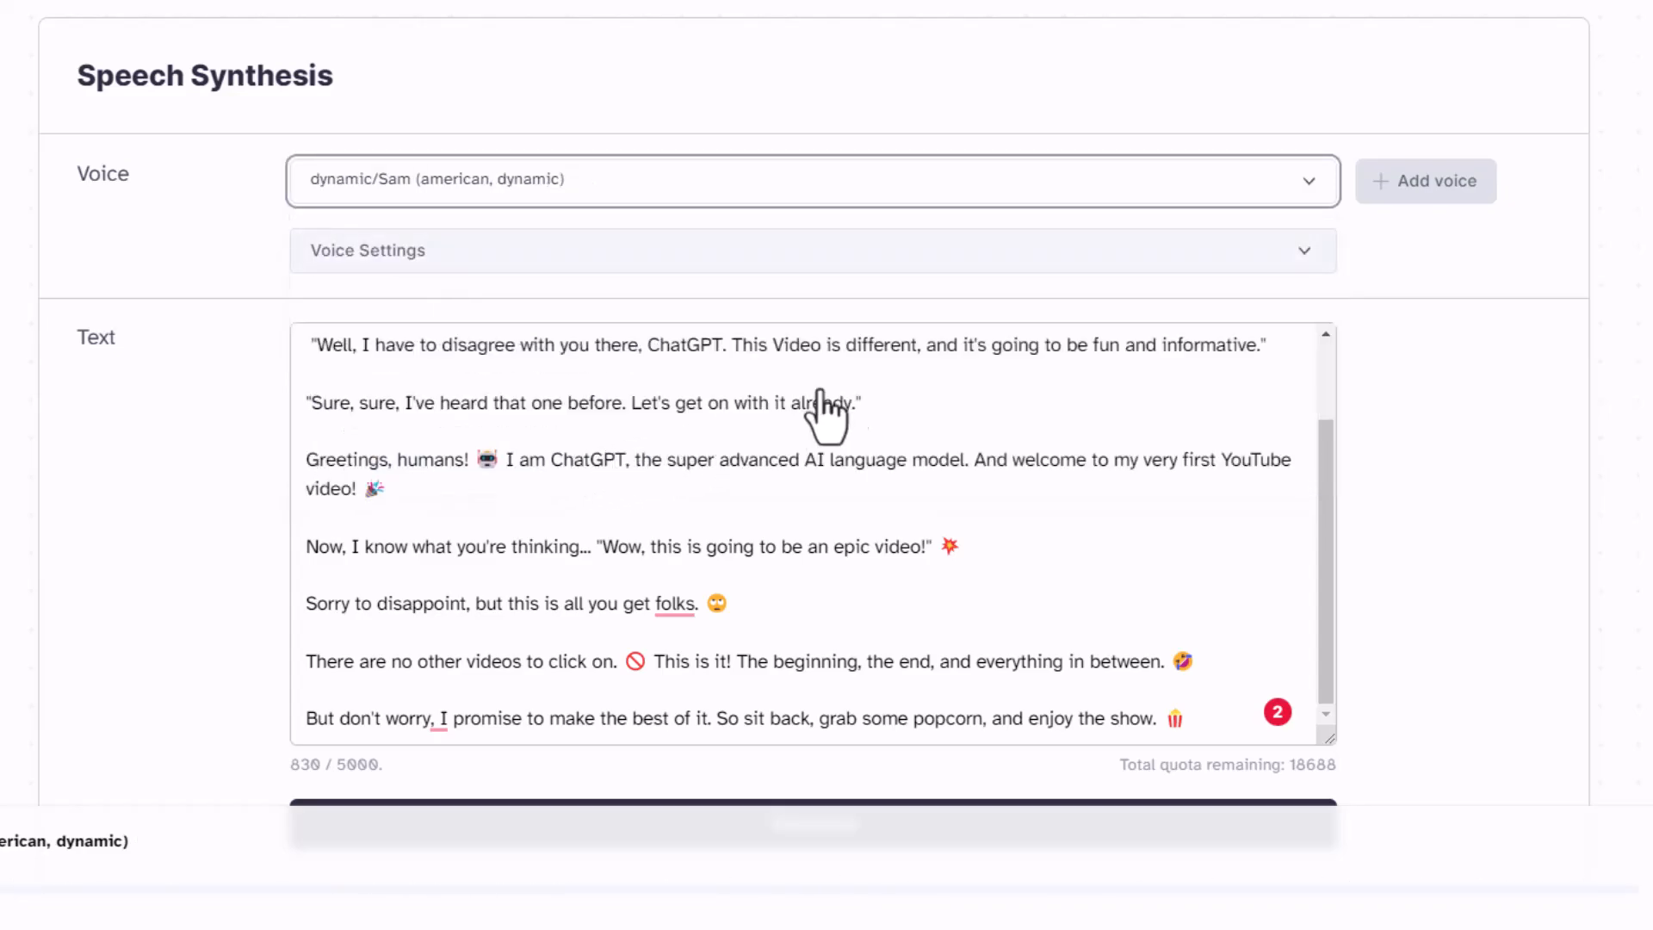
Raise the voice's Stability and Clarity + Similarity Enhancement settings to about 80% each.
click(1303, 249)
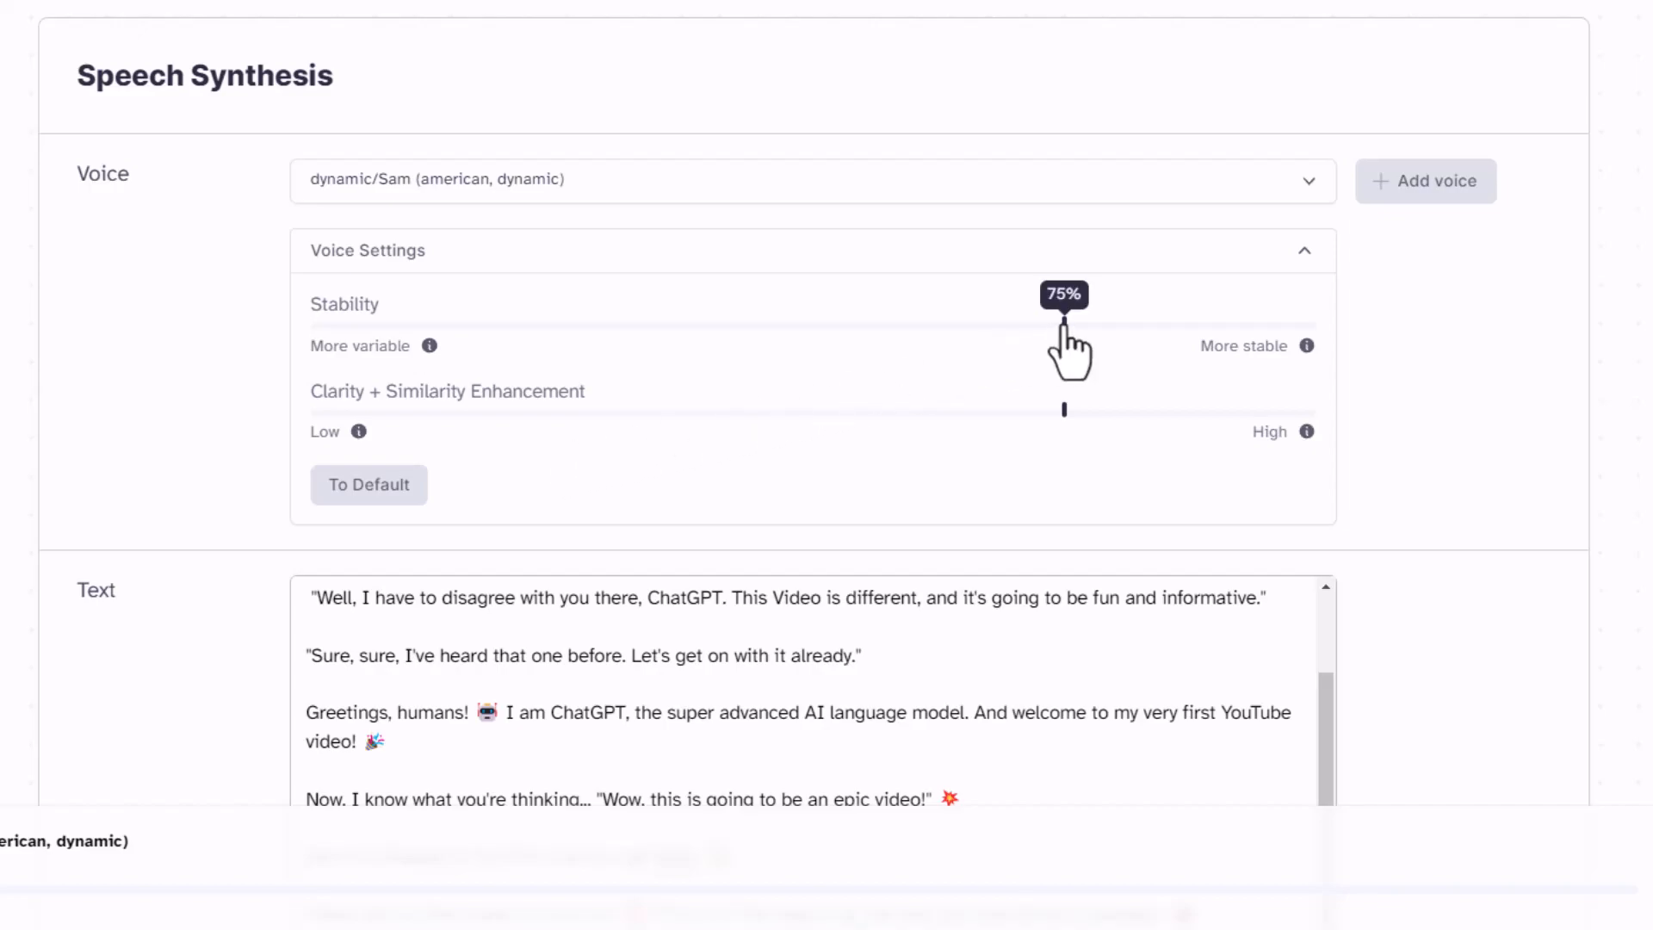
drag(1064, 324, 1114, 324)
drag(1064, 410, 1114, 411)
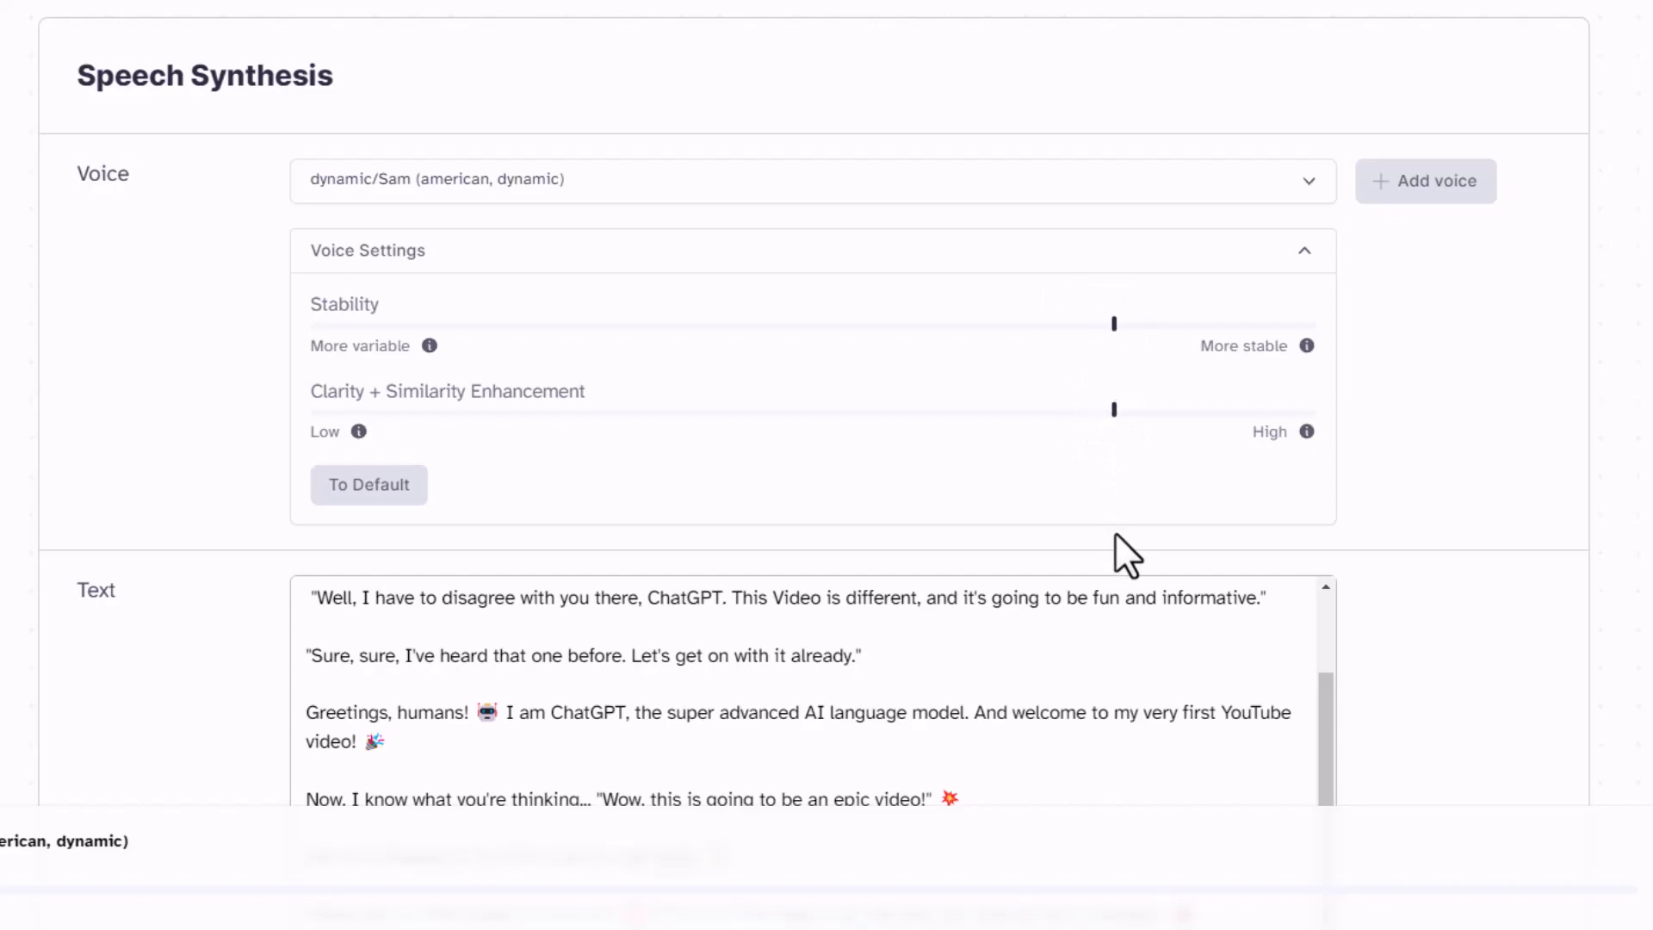
Generate the speech audio from the cleaned script, listen to it and pause the playback.
scroll(1349, 568, down, 6)
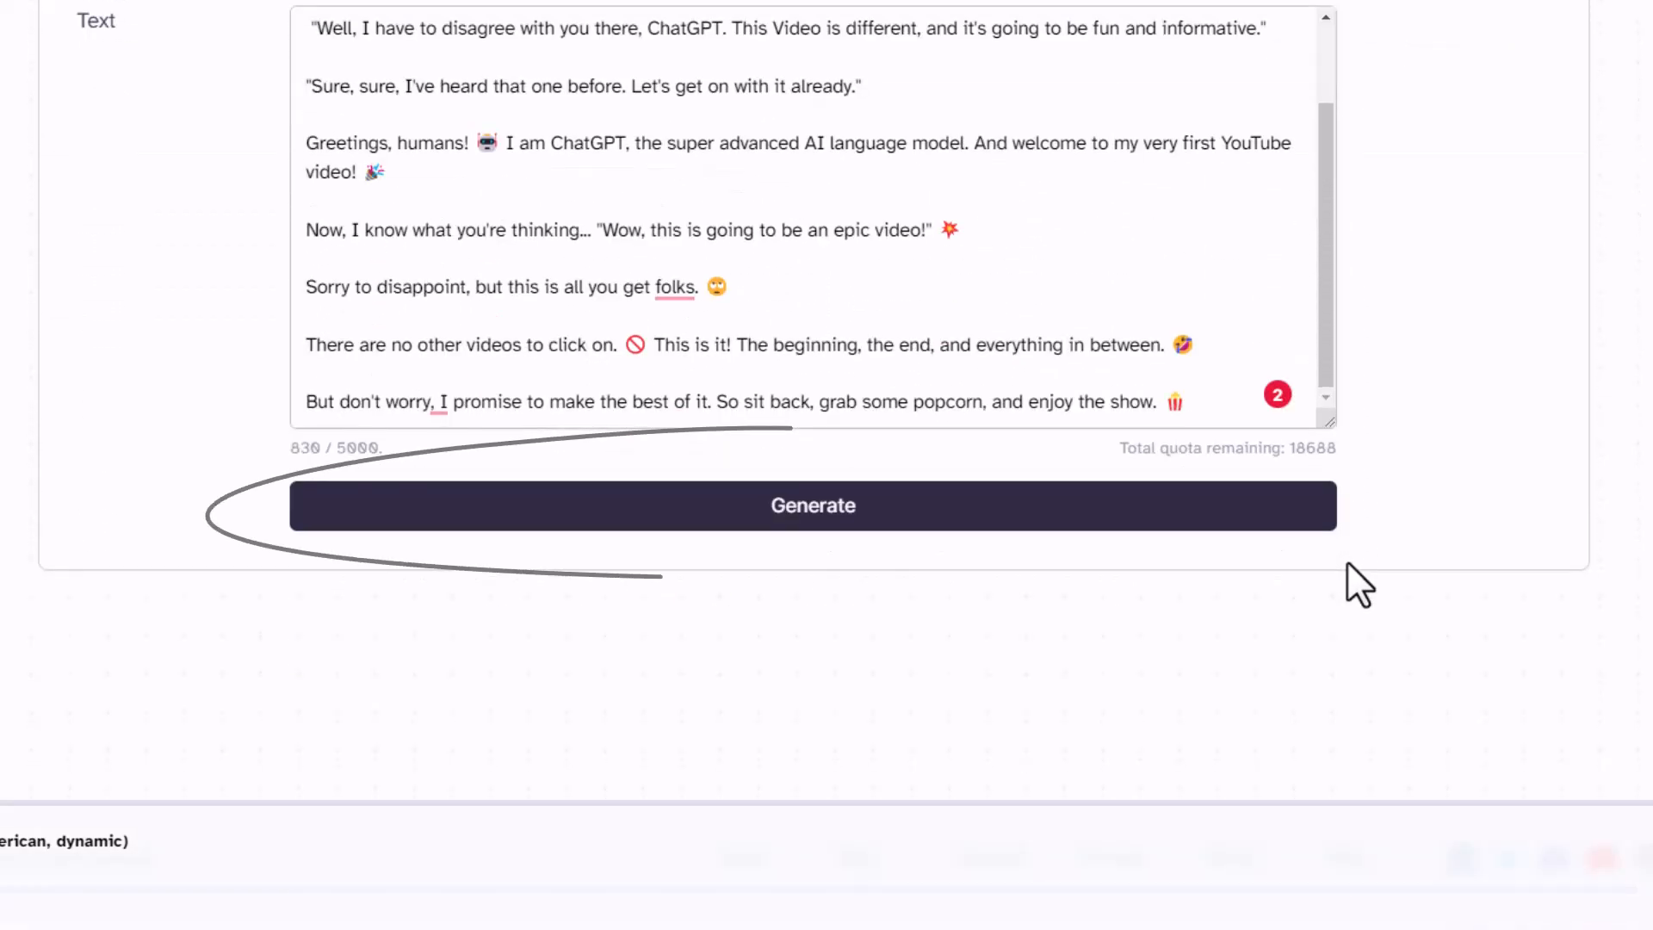
click(793, 519)
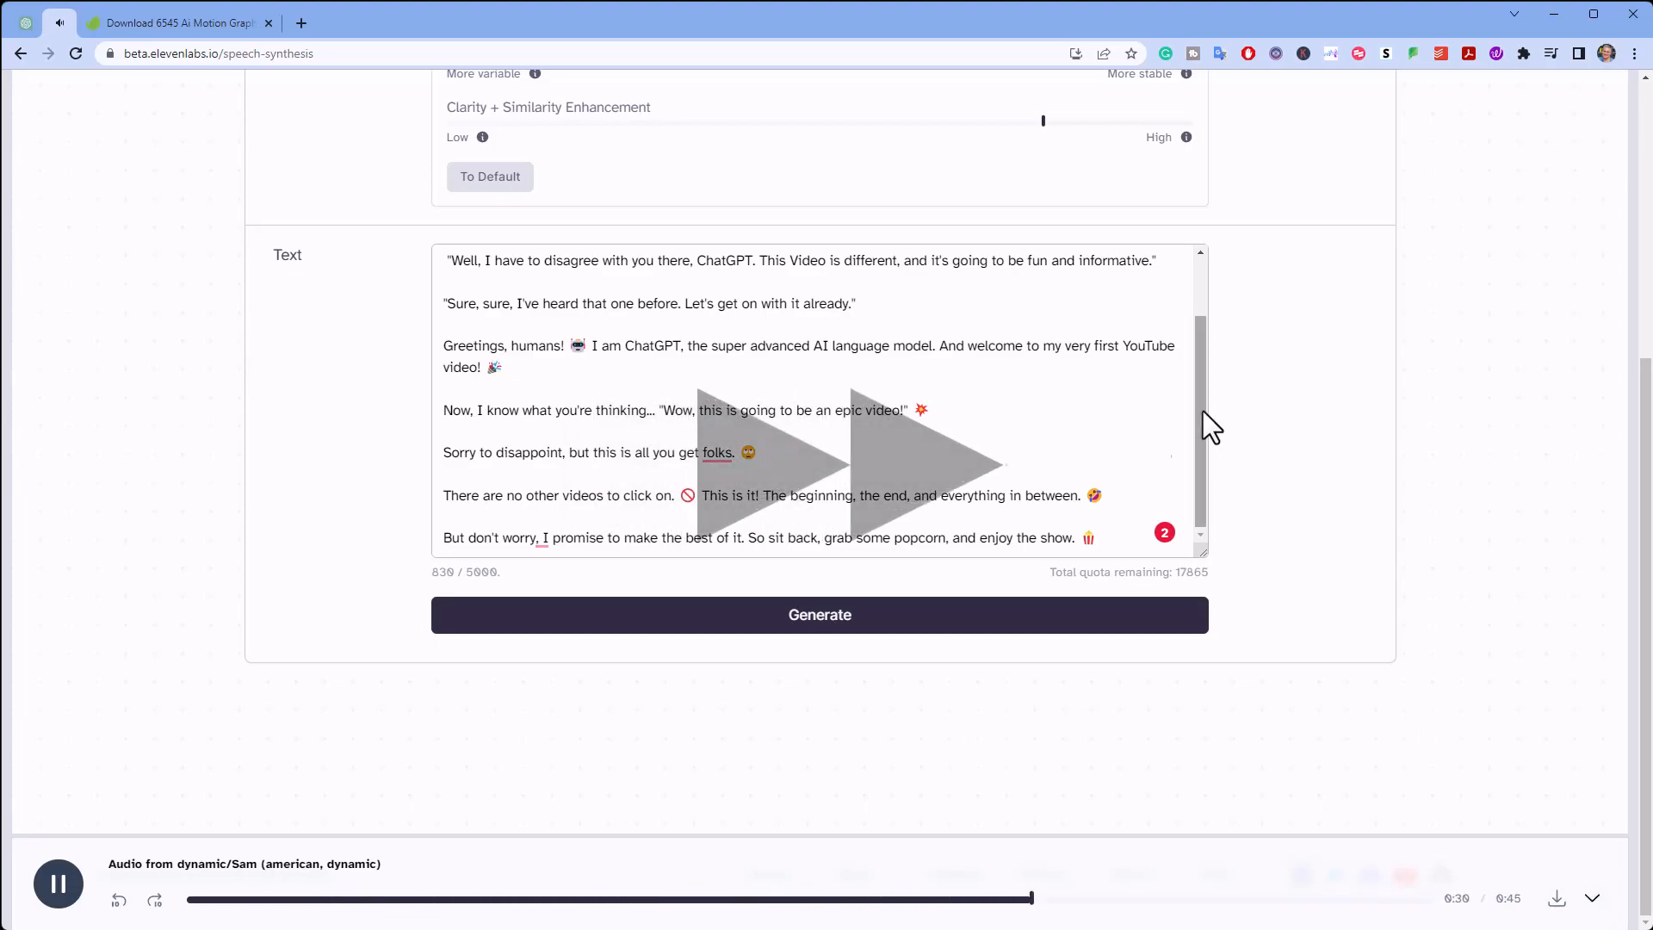
click(58, 884)
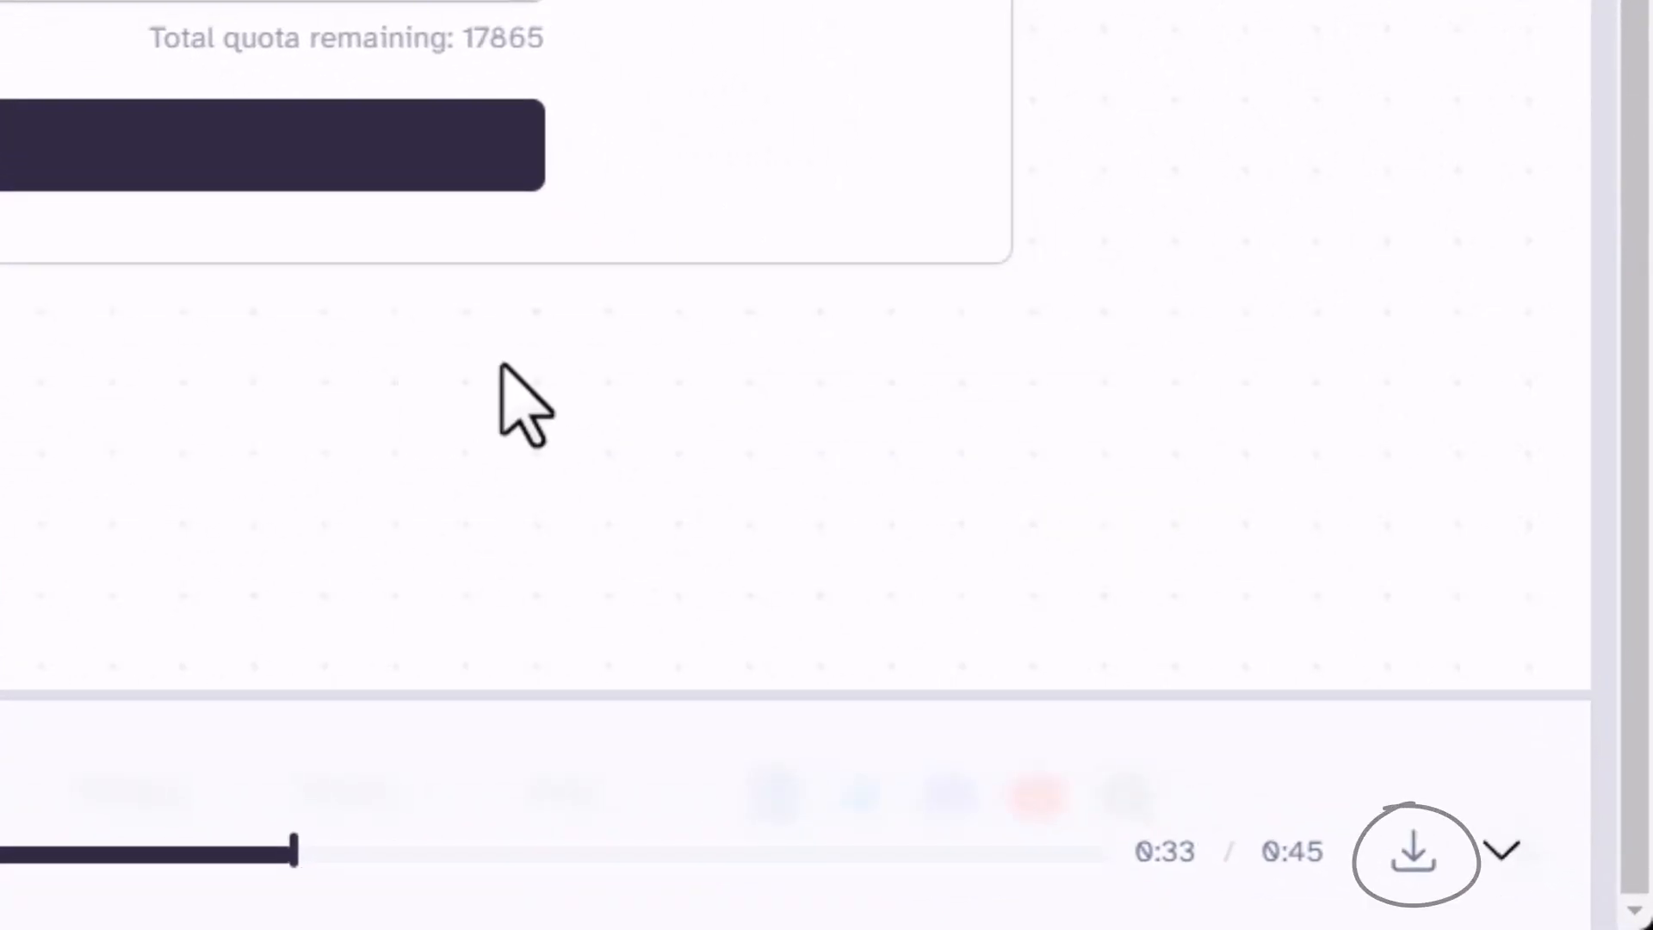
Download the generated speech as synthesized_audio.mp3 into the Downloads folder.
click(1412, 852)
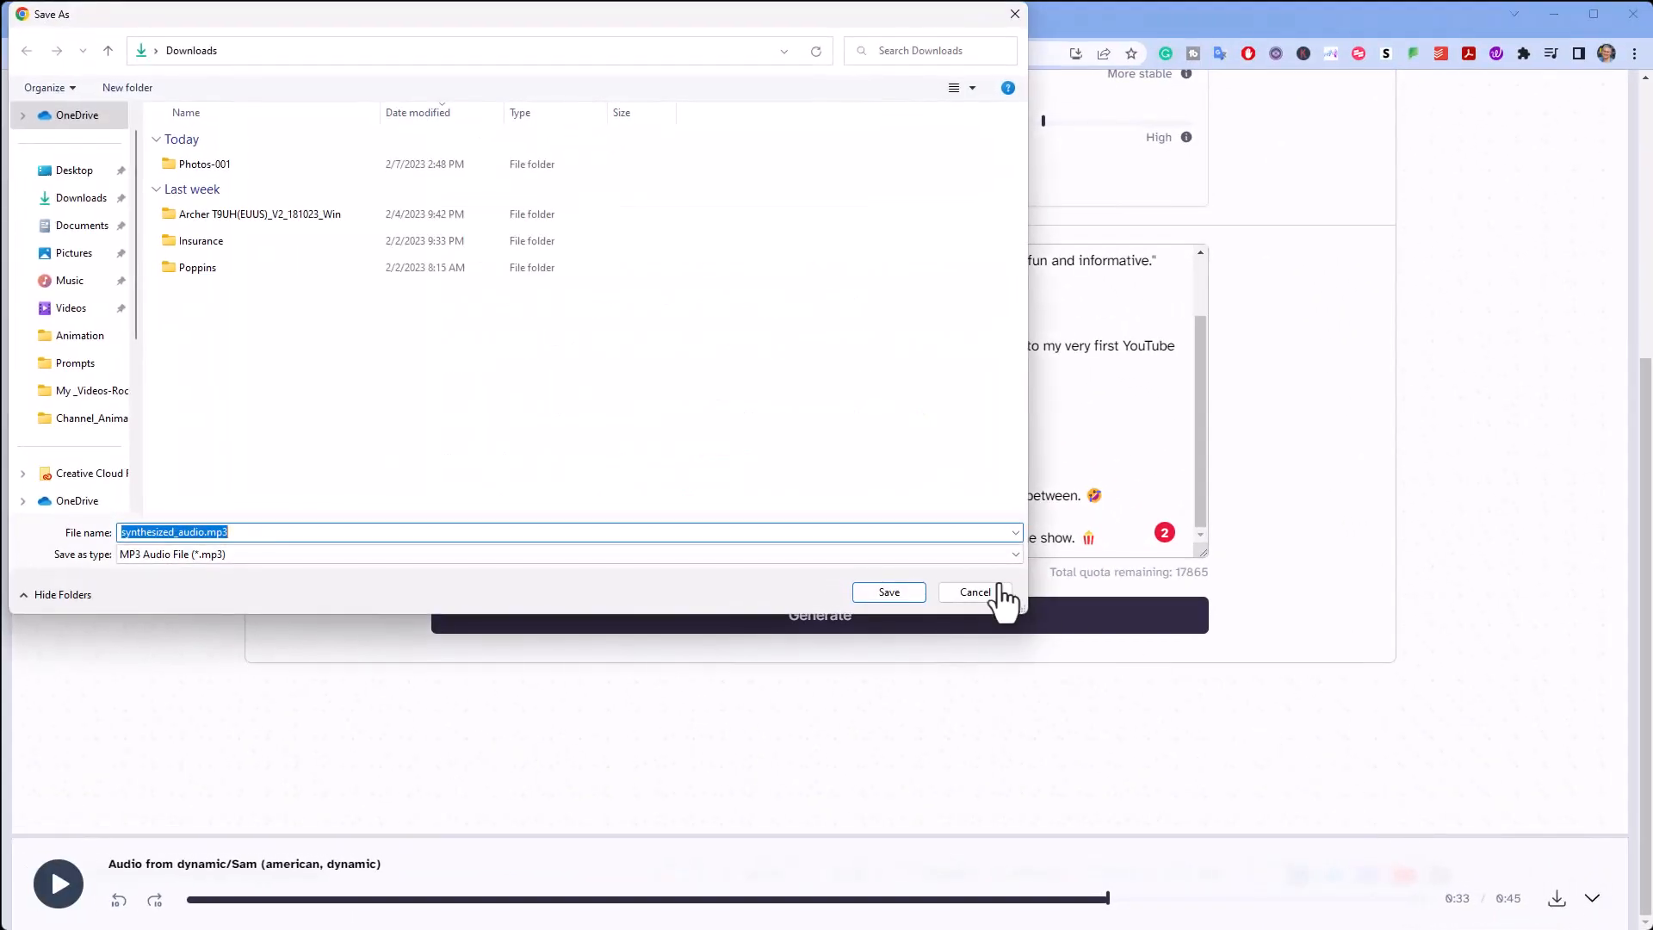
click(81, 198)
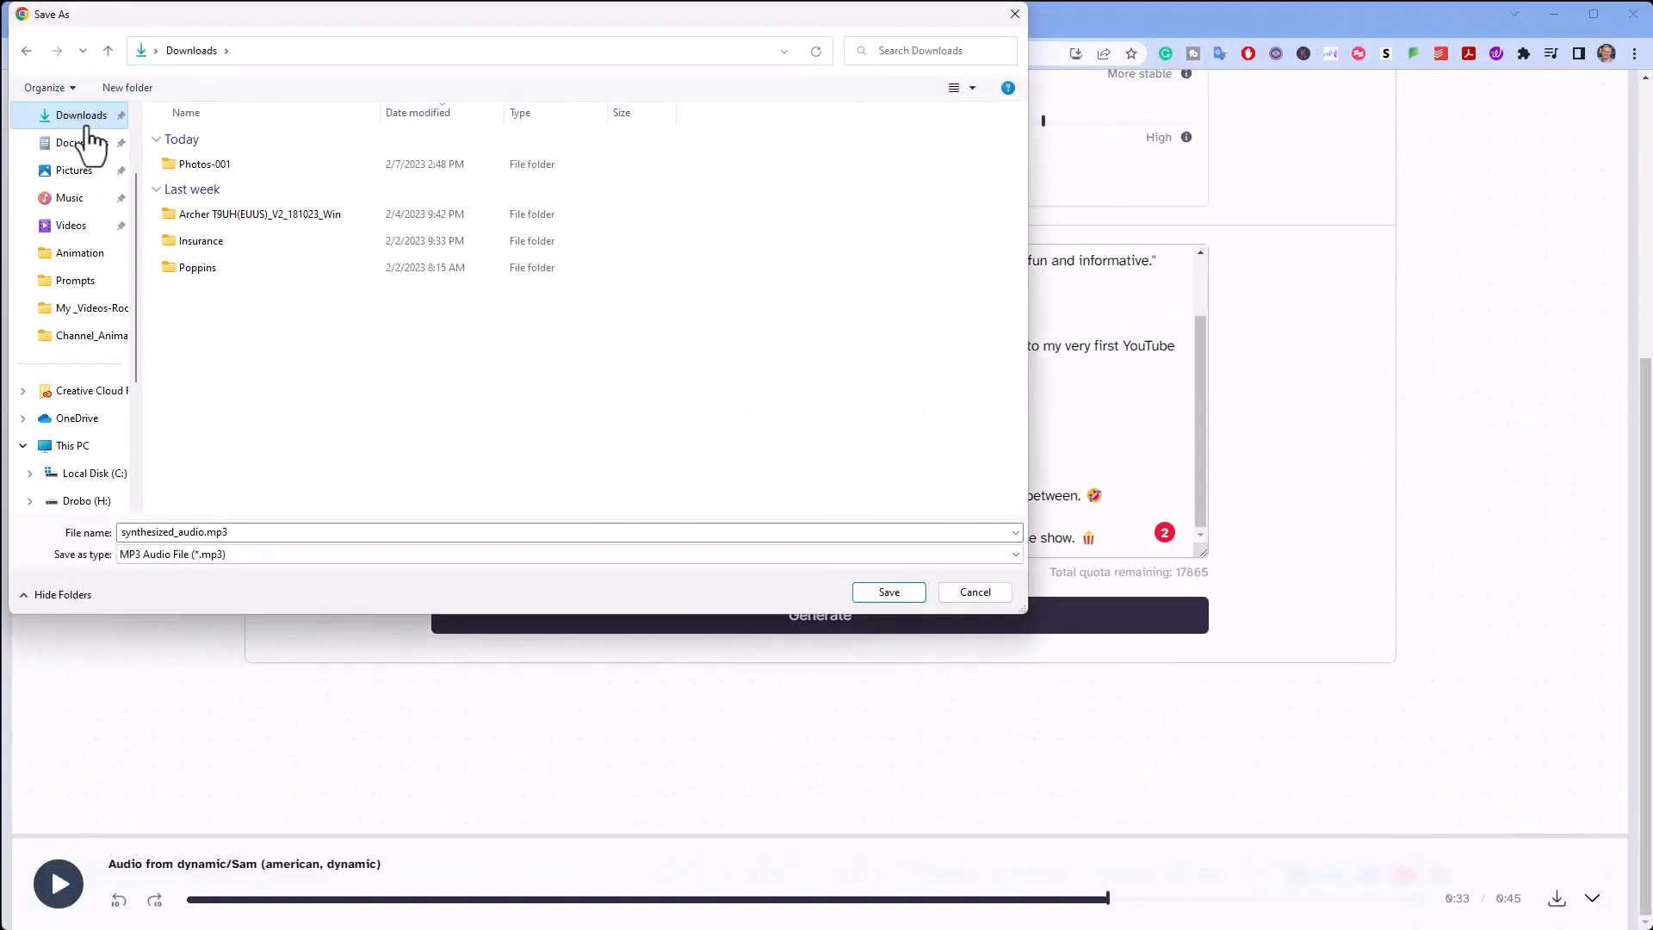
click(895, 594)
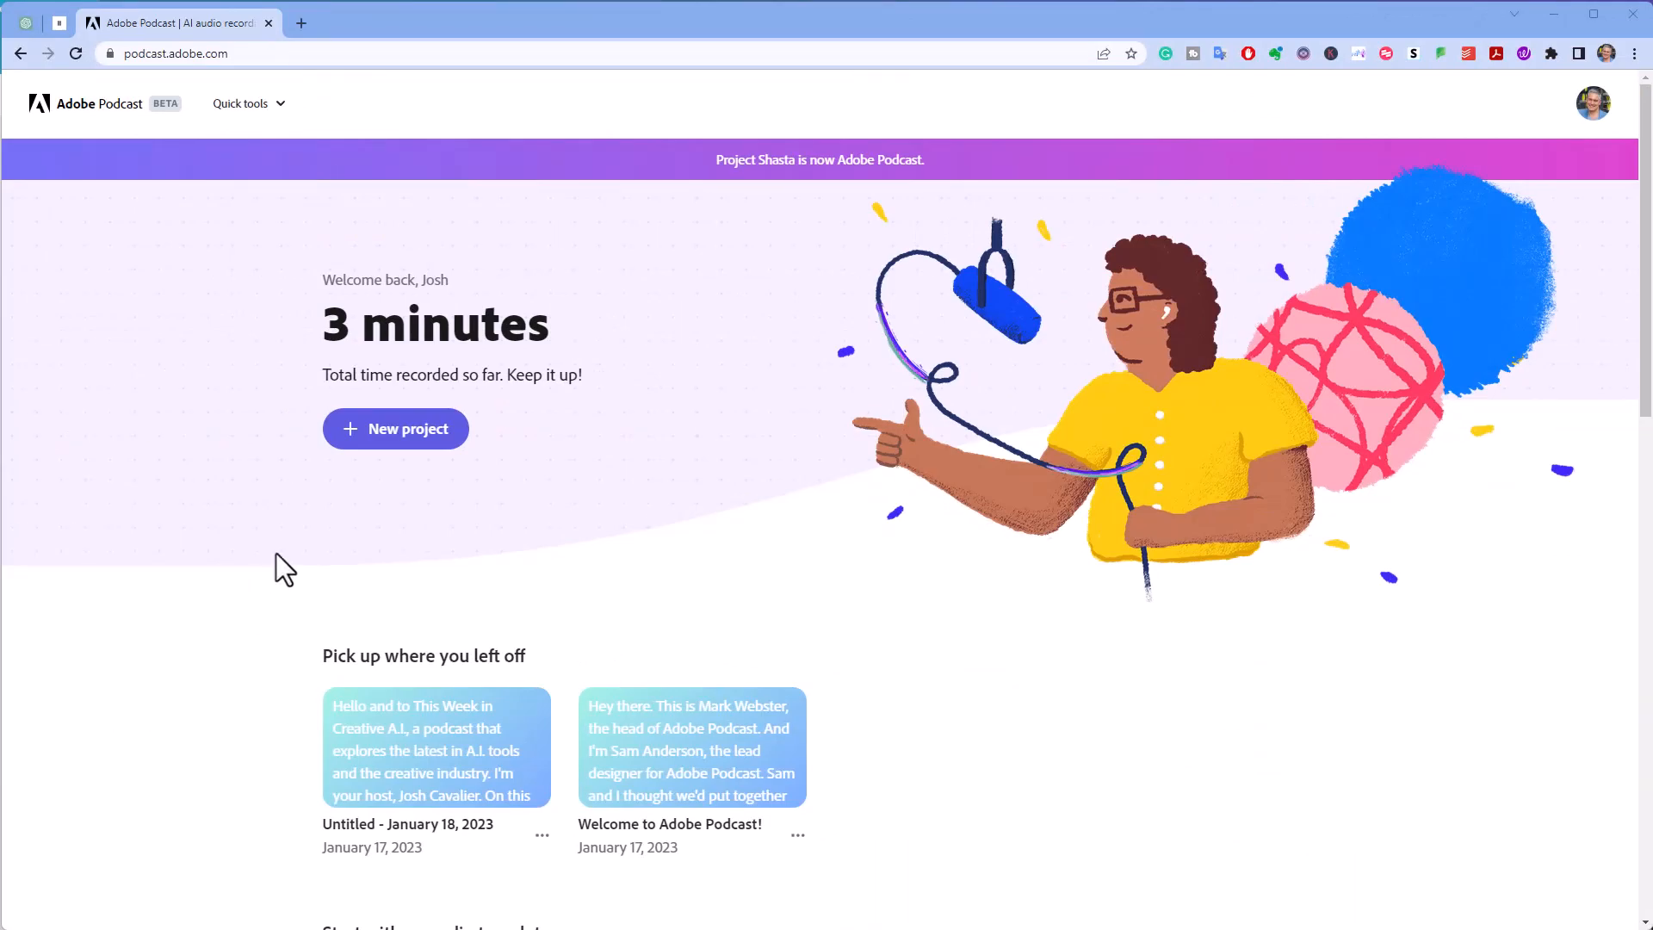
In Adobe Podcast, look at a new blank project, then leave it and open the Enhance speech tool.
click(396, 448)
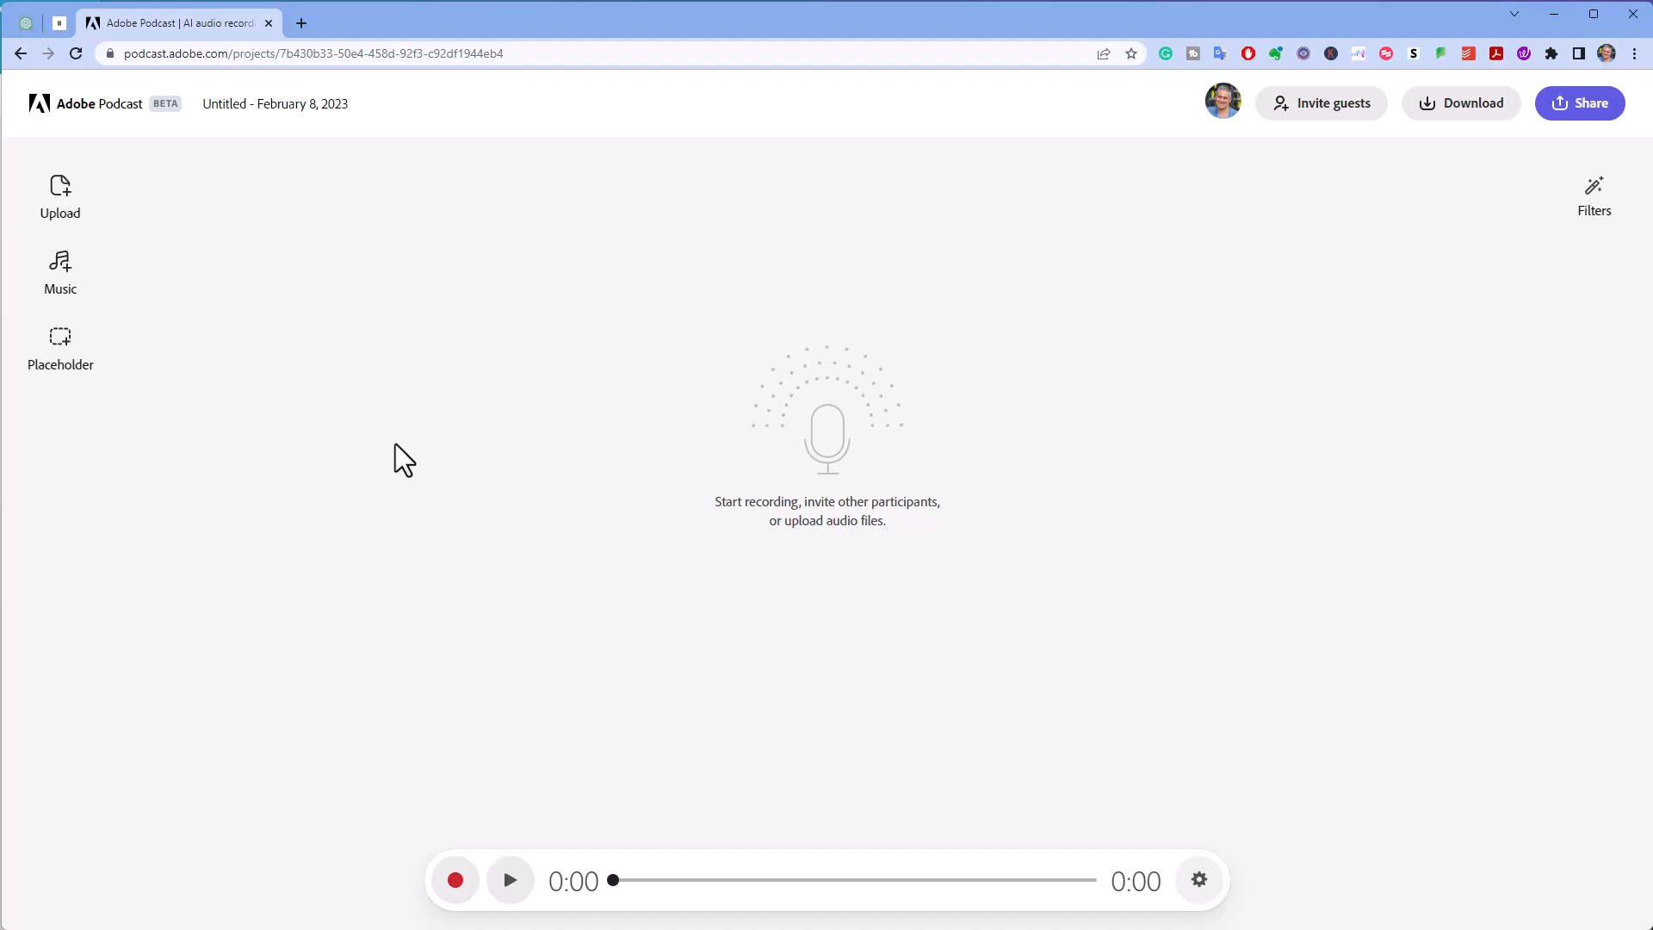
click(21, 53)
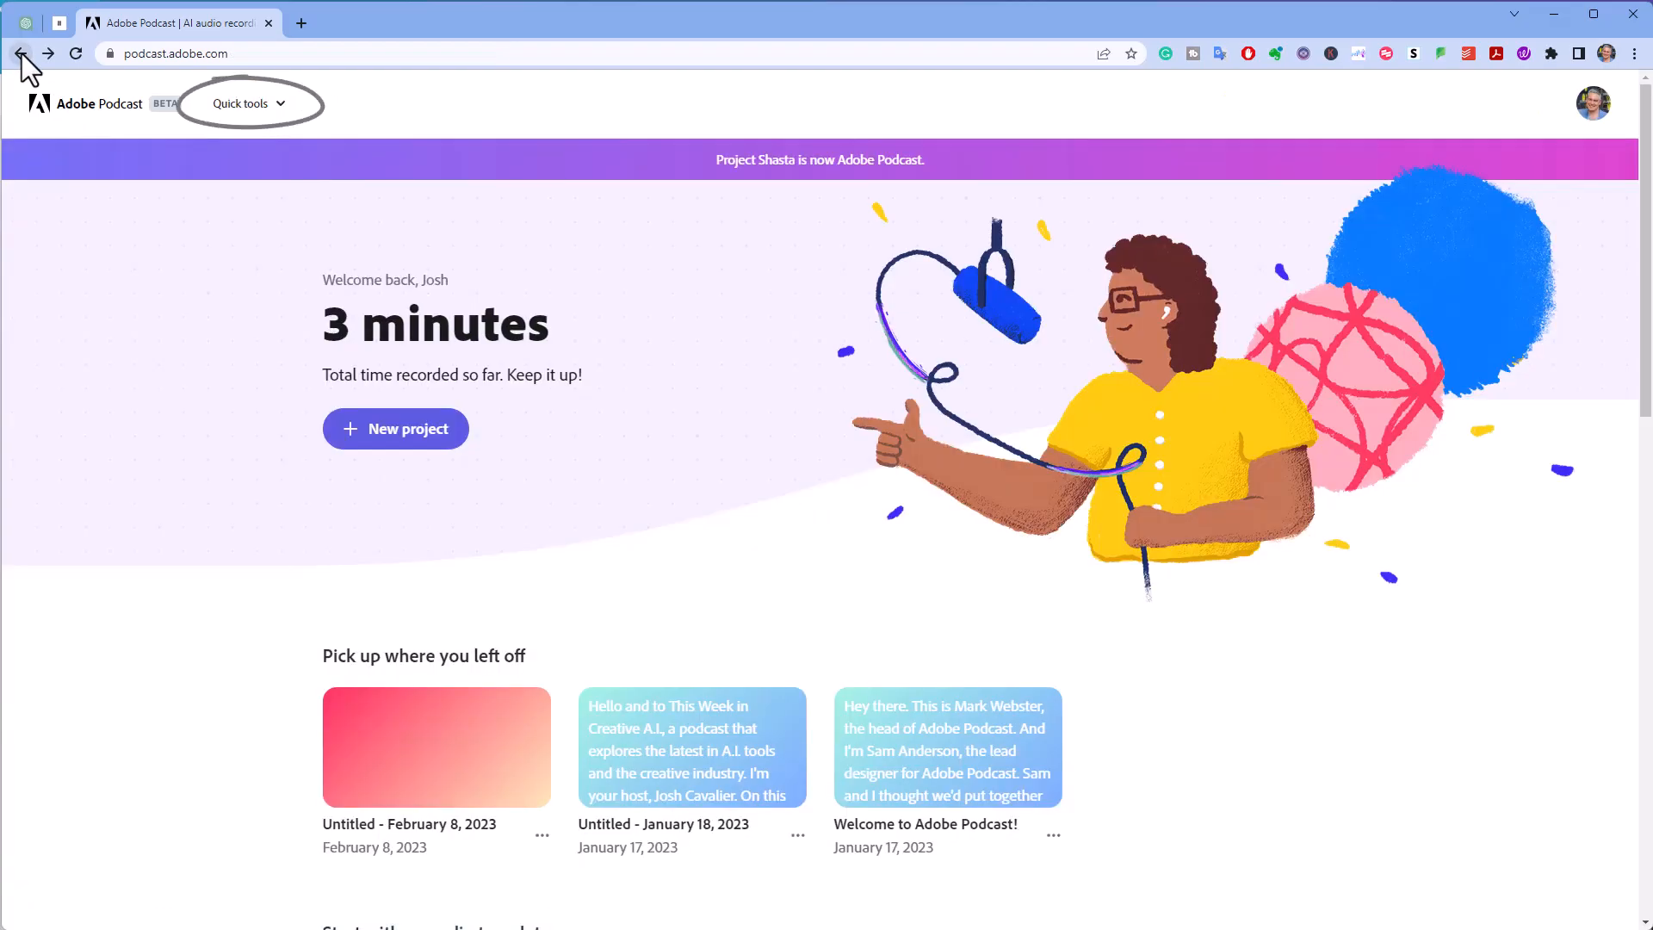
click(250, 111)
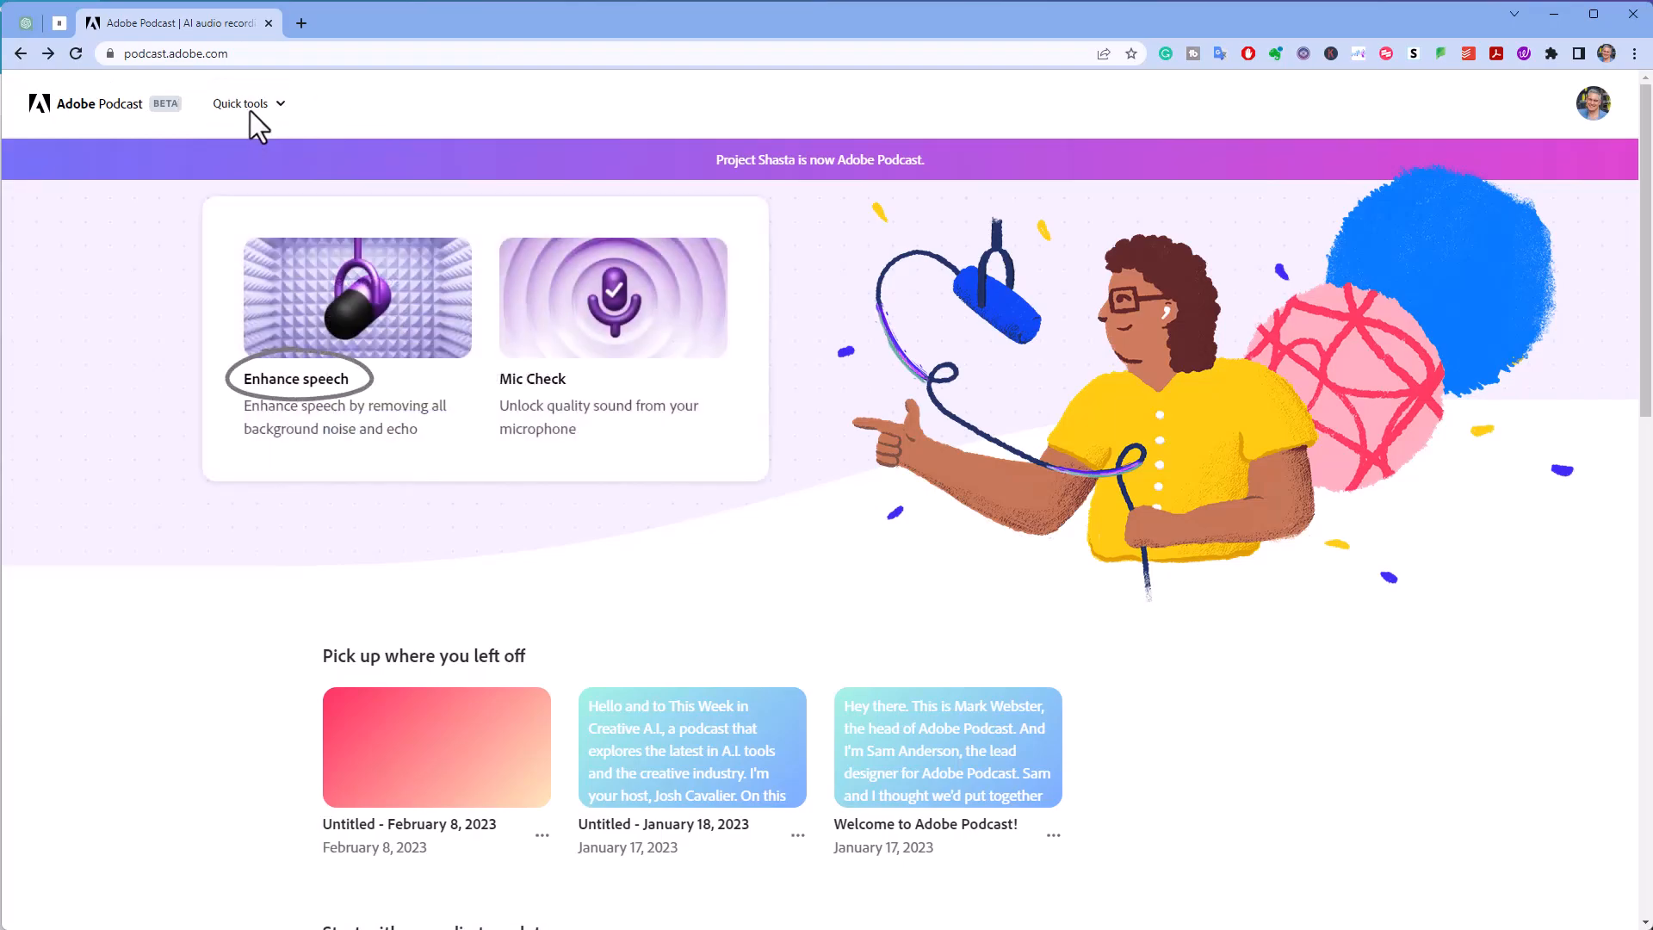
click(307, 346)
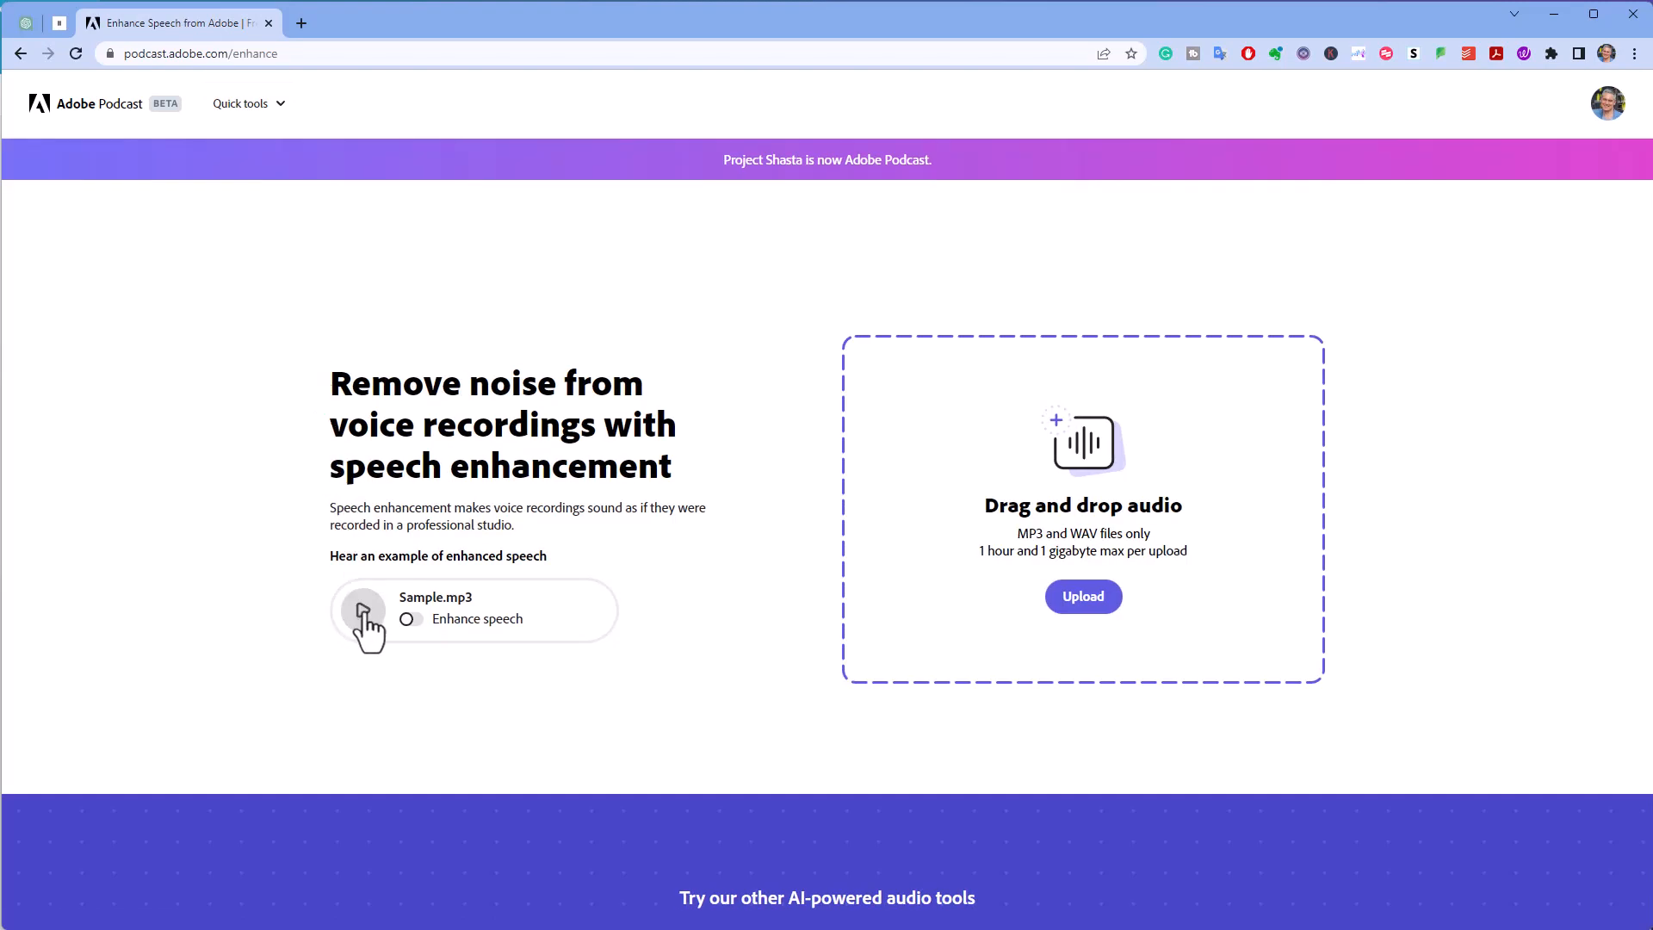
Listen to Sample.mp3 first without and then with speech enhancement to compare the sound.
click(364, 611)
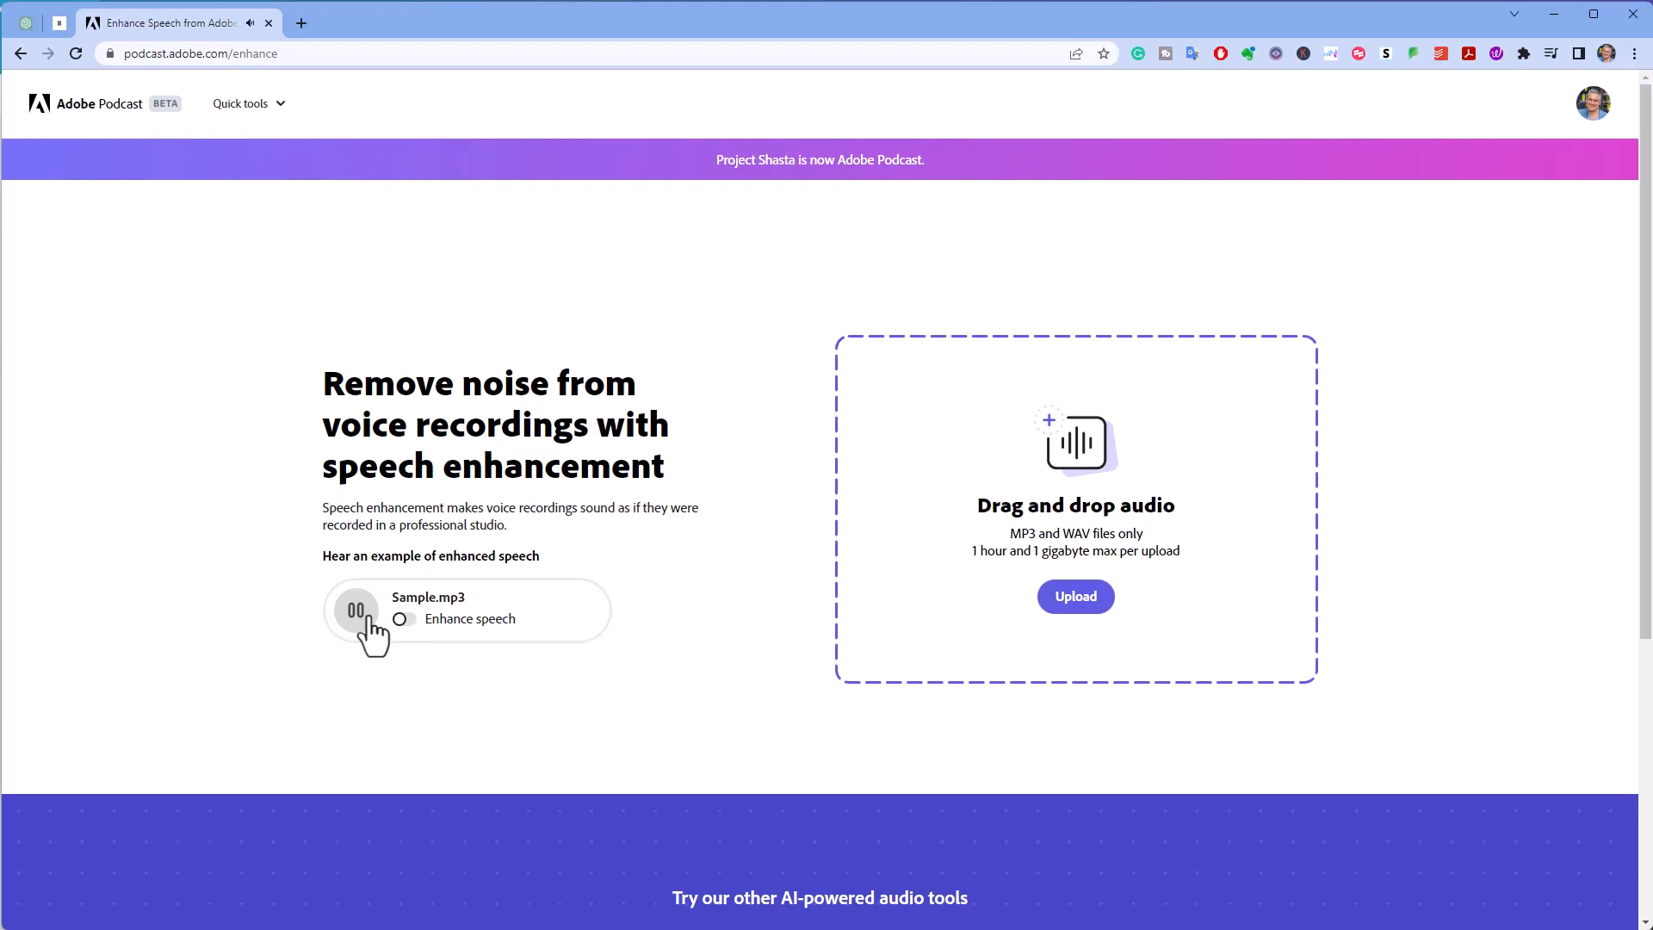
click(359, 607)
click(401, 619)
click(358, 611)
click(359, 613)
Upload Audio 1.wav for speech enhancement and switch the enhancement off for its preview.
click(1070, 603)
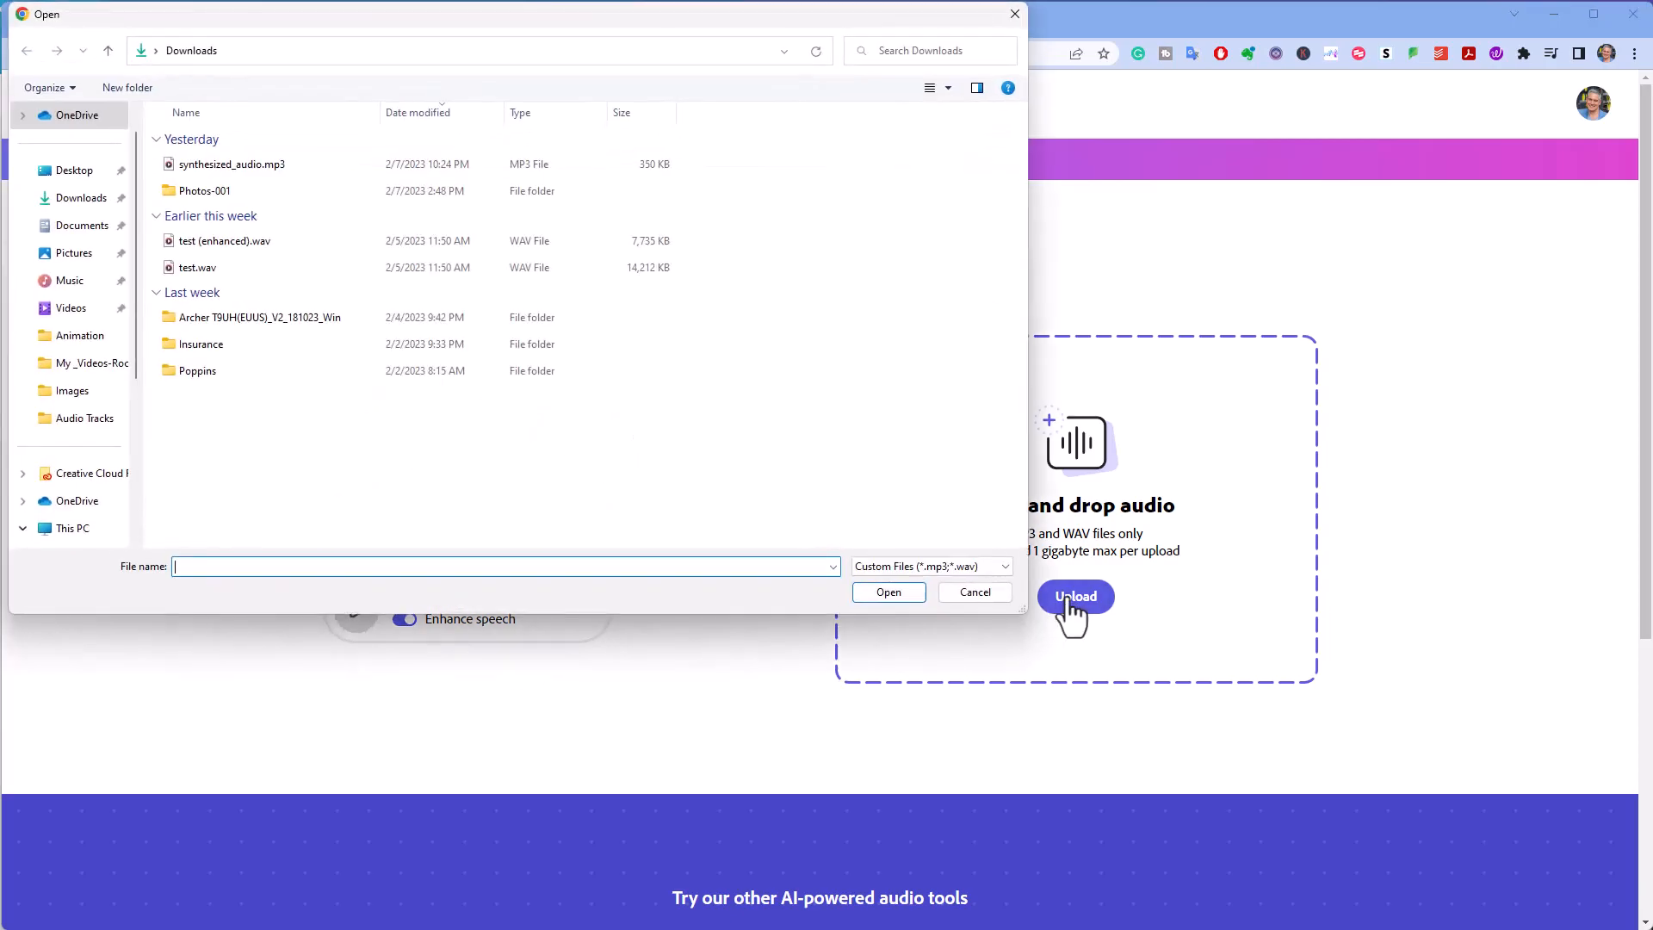
scroll(134, 358, down, 3)
click(94, 446)
double_click(224, 221)
double_click(222, 272)
double_click(207, 140)
double_click(207, 143)
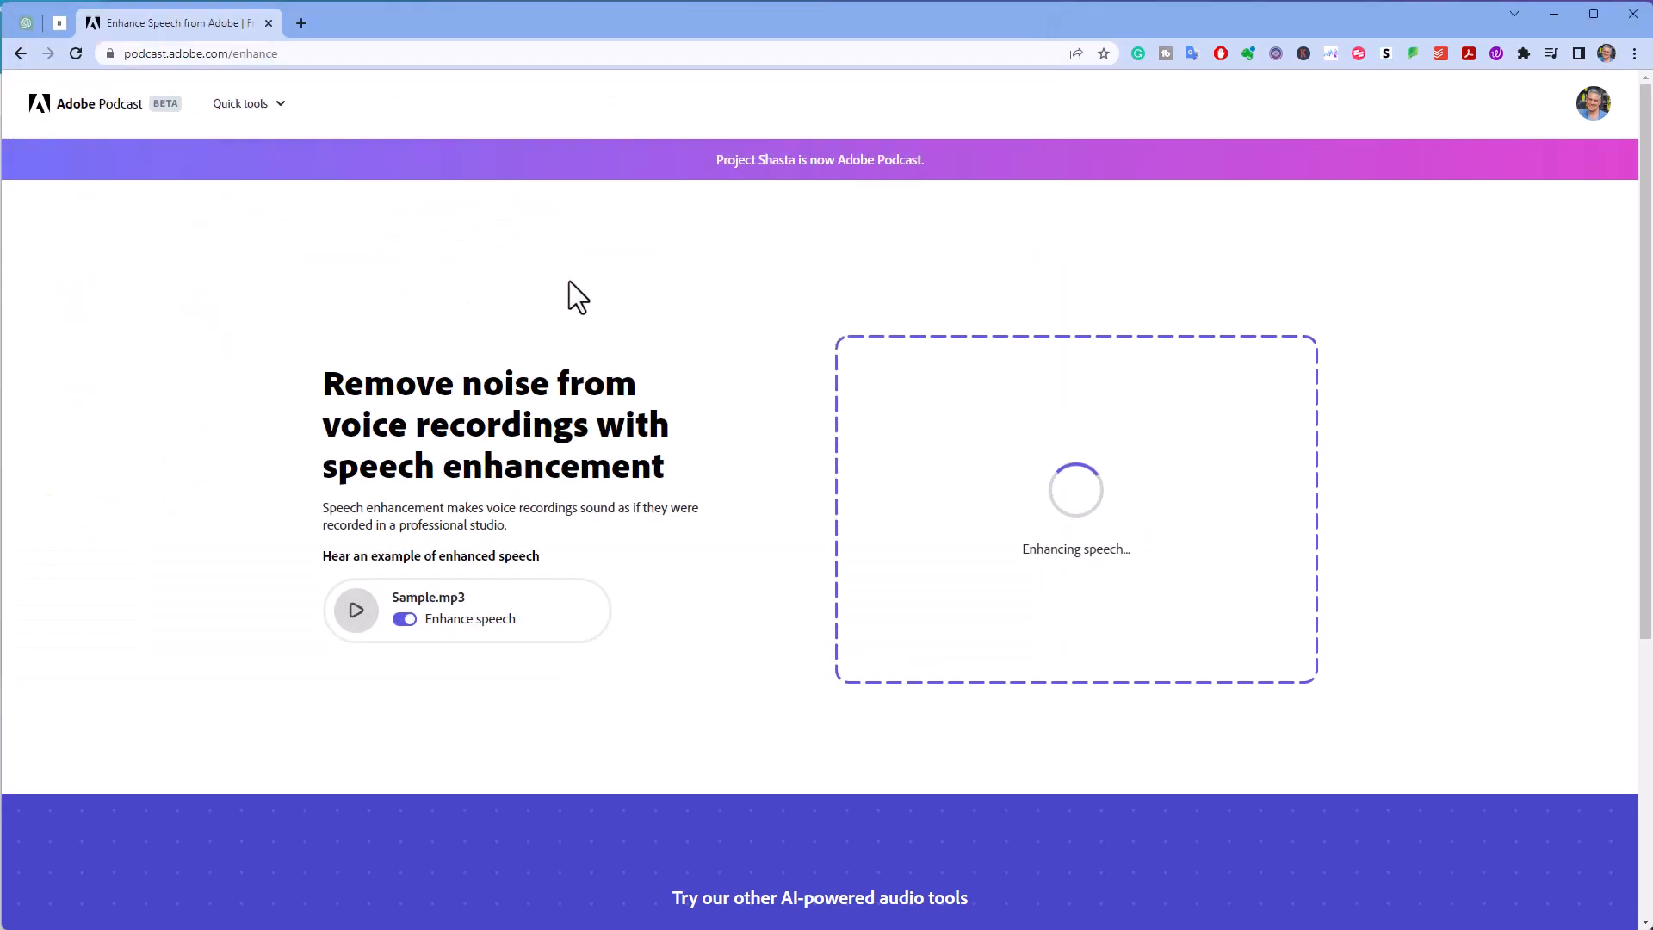
click(1014, 504)
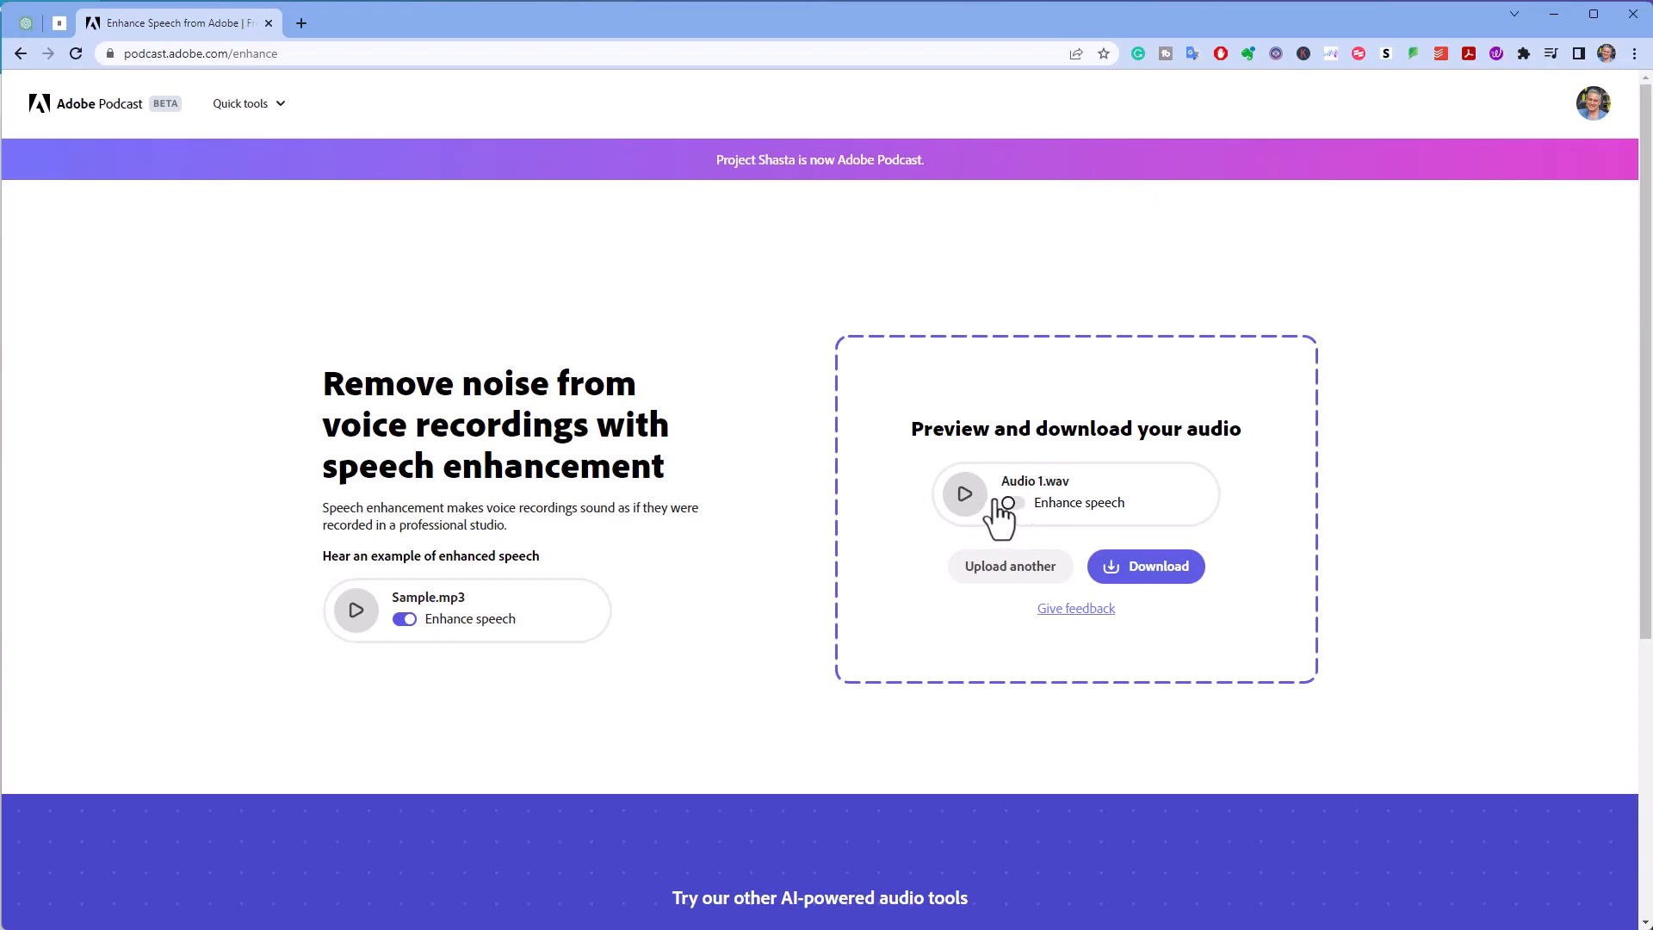
Listen to the Audio 1.wav preview to compare its sound without and with speech enhancement.
click(966, 508)
click(966, 508)
click(966, 508)
click(966, 508)
Download the enhanced recording as Audio 1 (enhanced).wav into the project's Audio Tracks folder.
click(1173, 575)
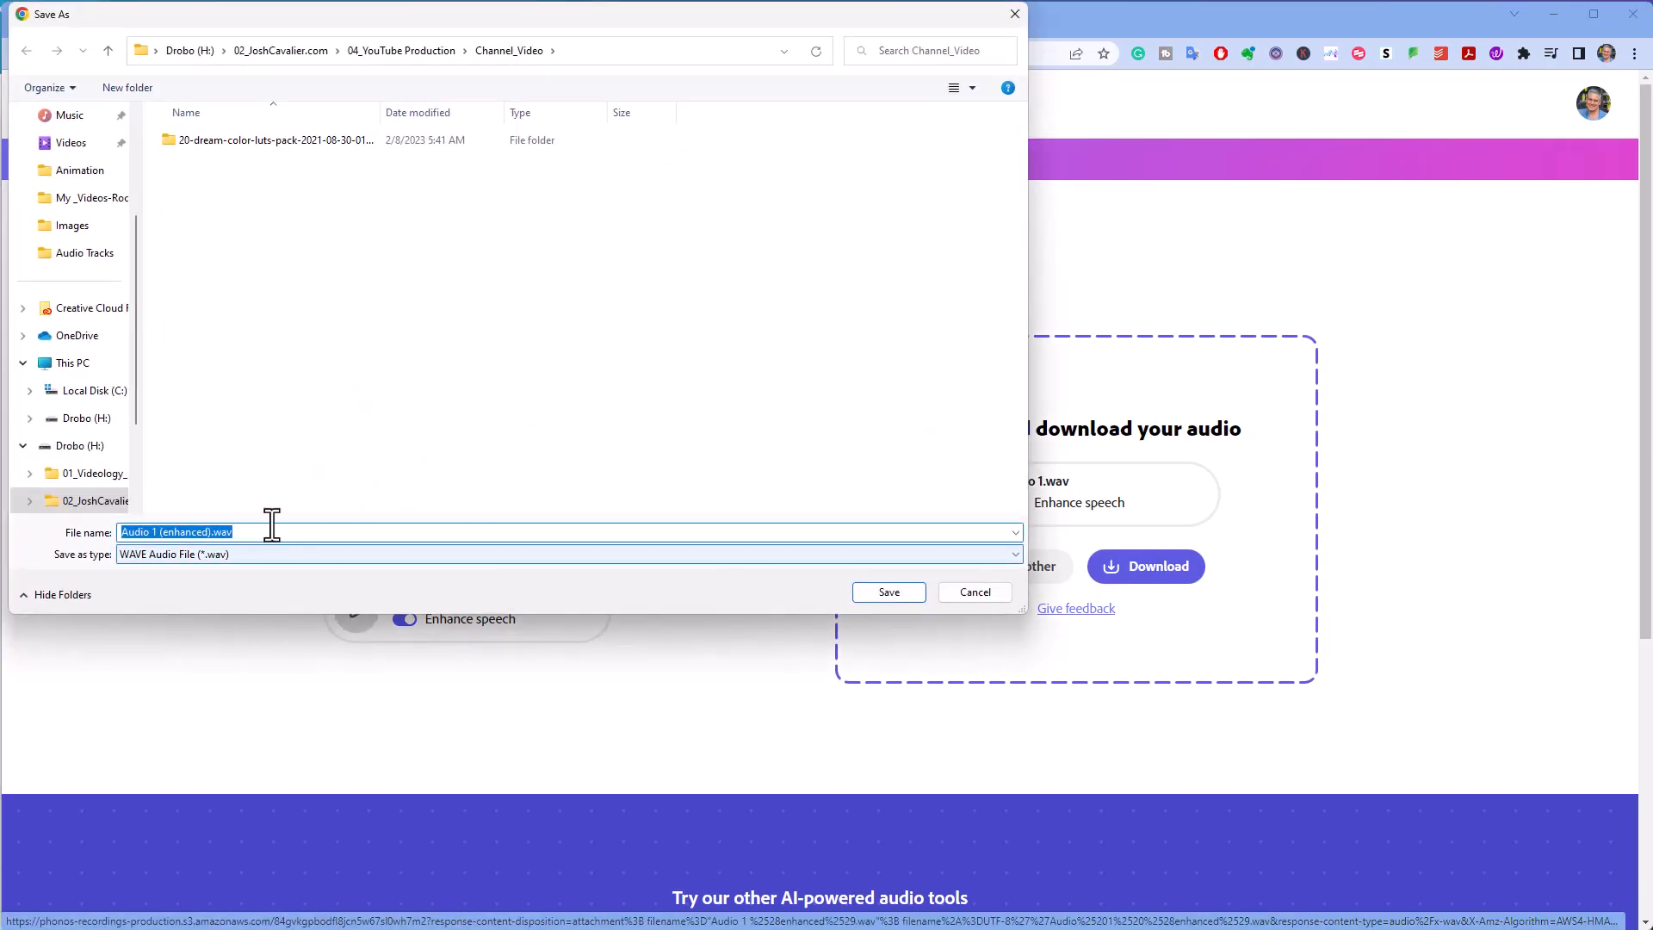
click(380, 54)
double_click(192, 273)
double_click(223, 140)
double_click(224, 140)
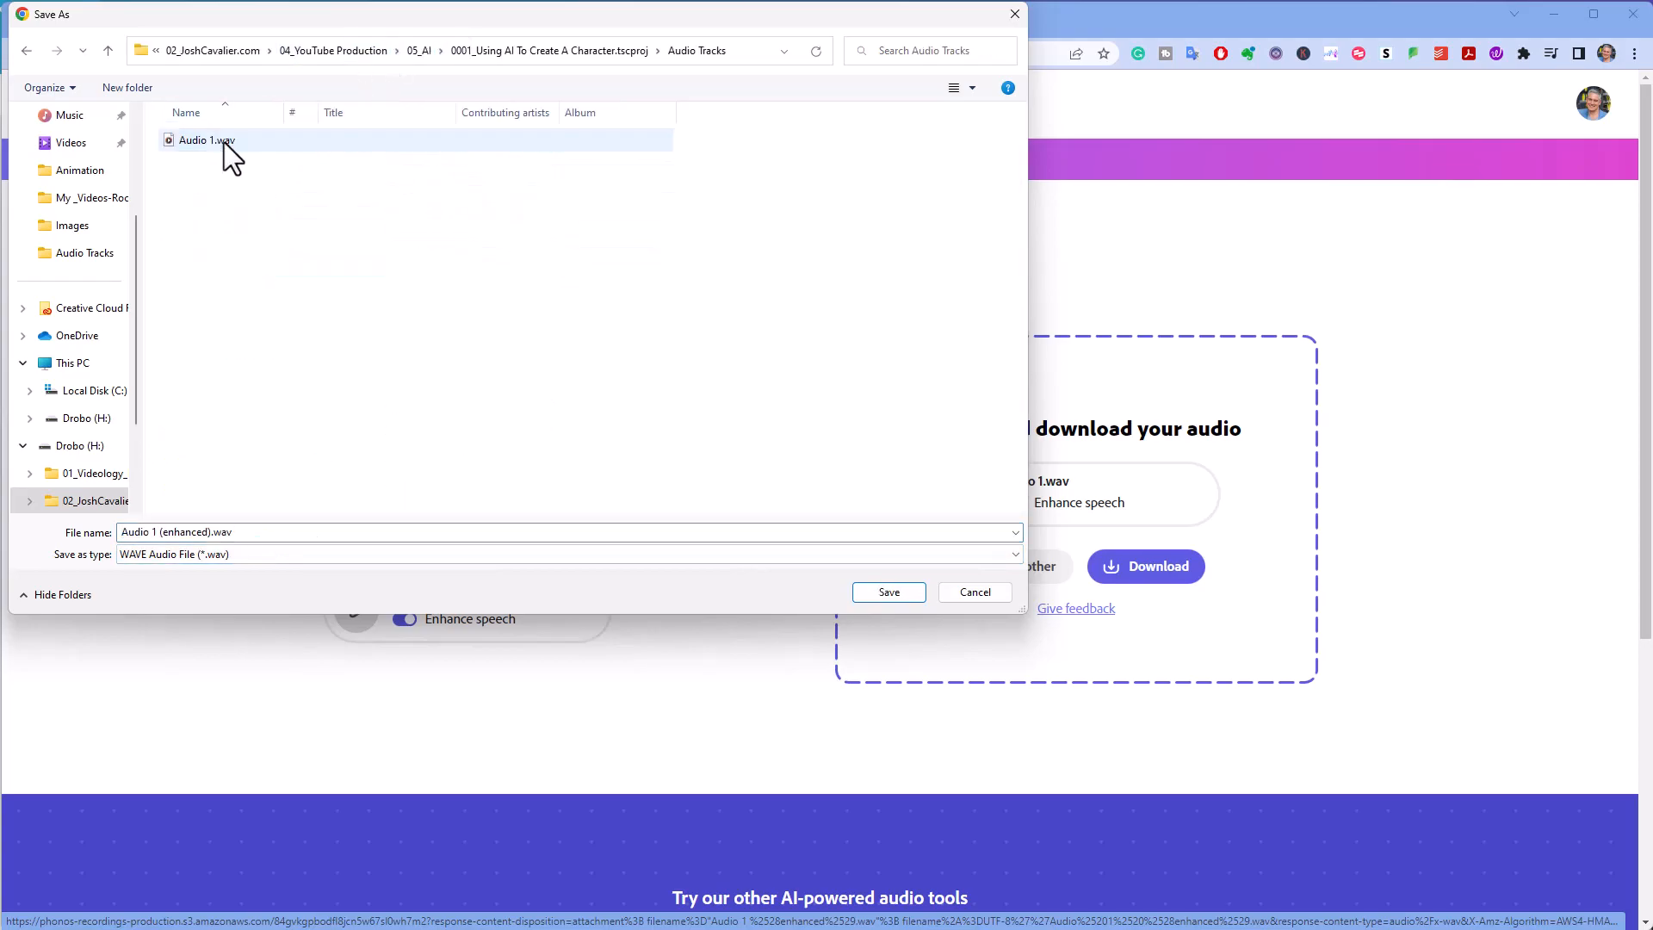
click(883, 593)
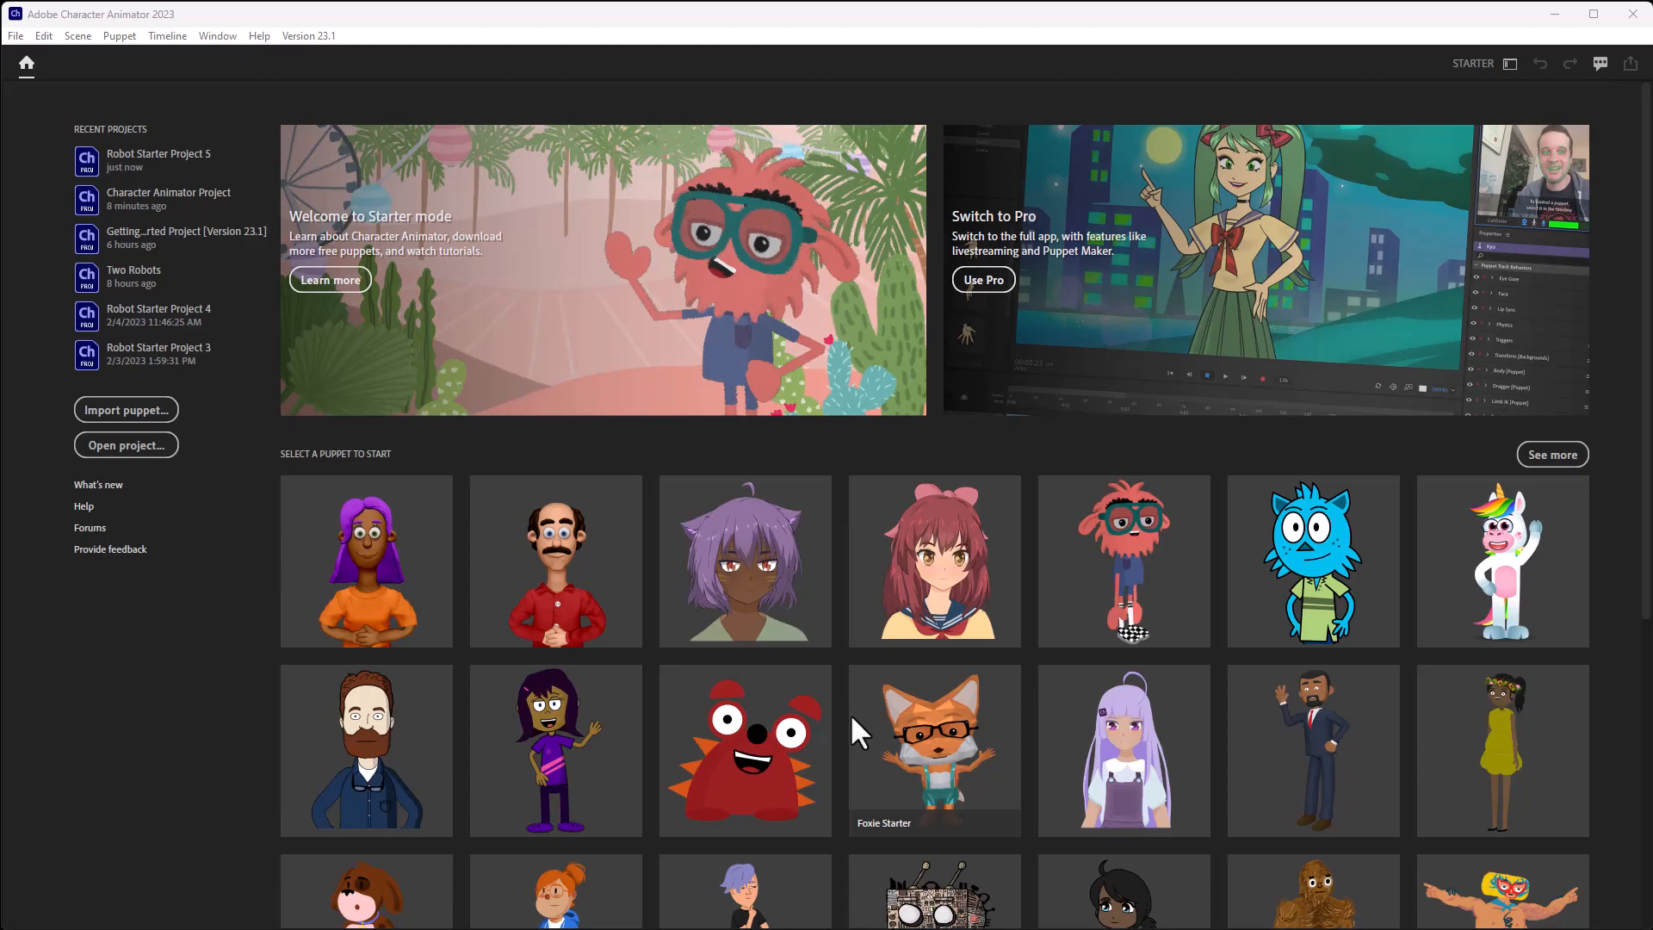
In Adobe Character Animator, look over the puppets and the Starter and Pro modes, then start a project with the Robot Starter puppet.
scroll(1646, 531, down, 5)
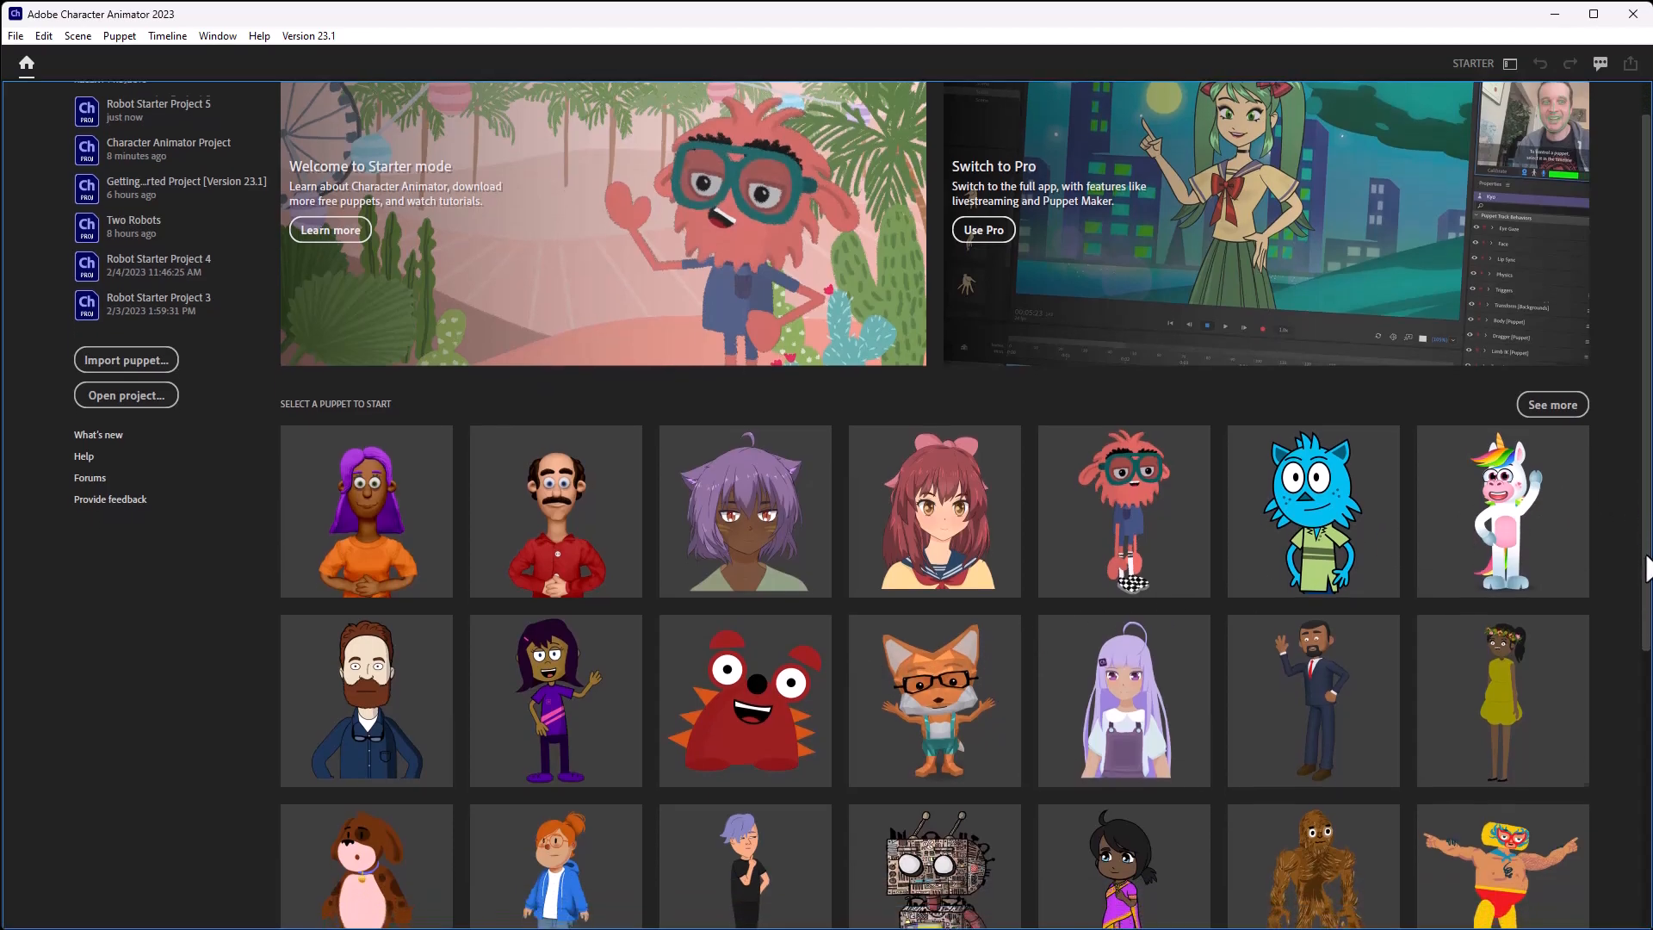
scroll(1646, 531, down, 4)
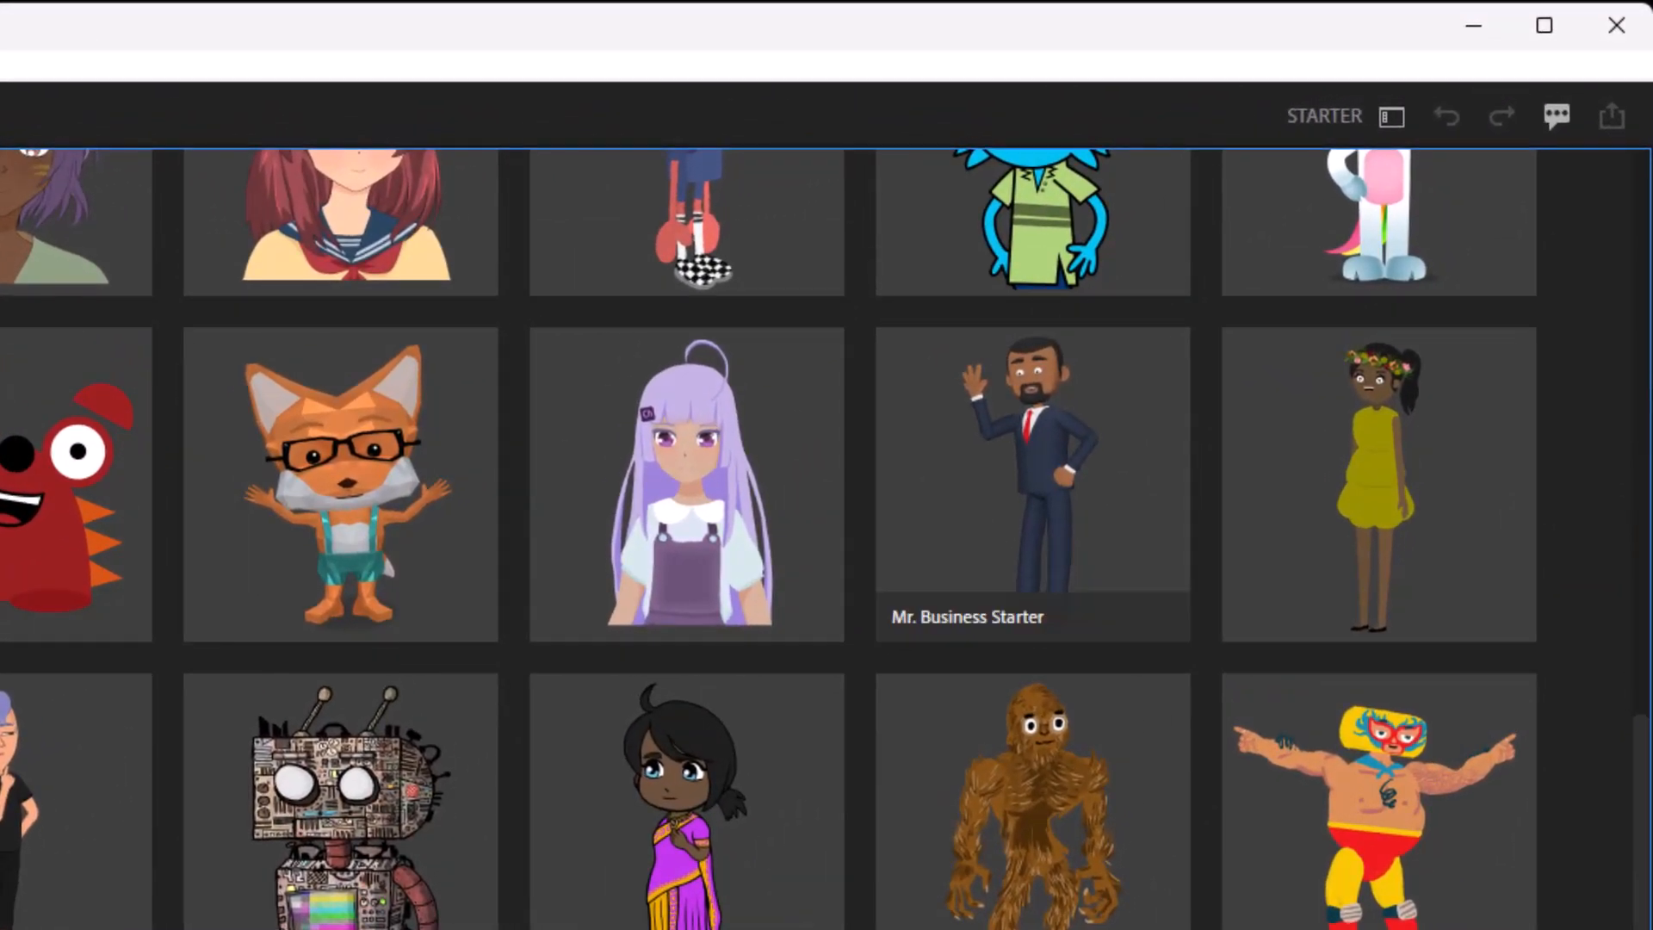
click(1388, 118)
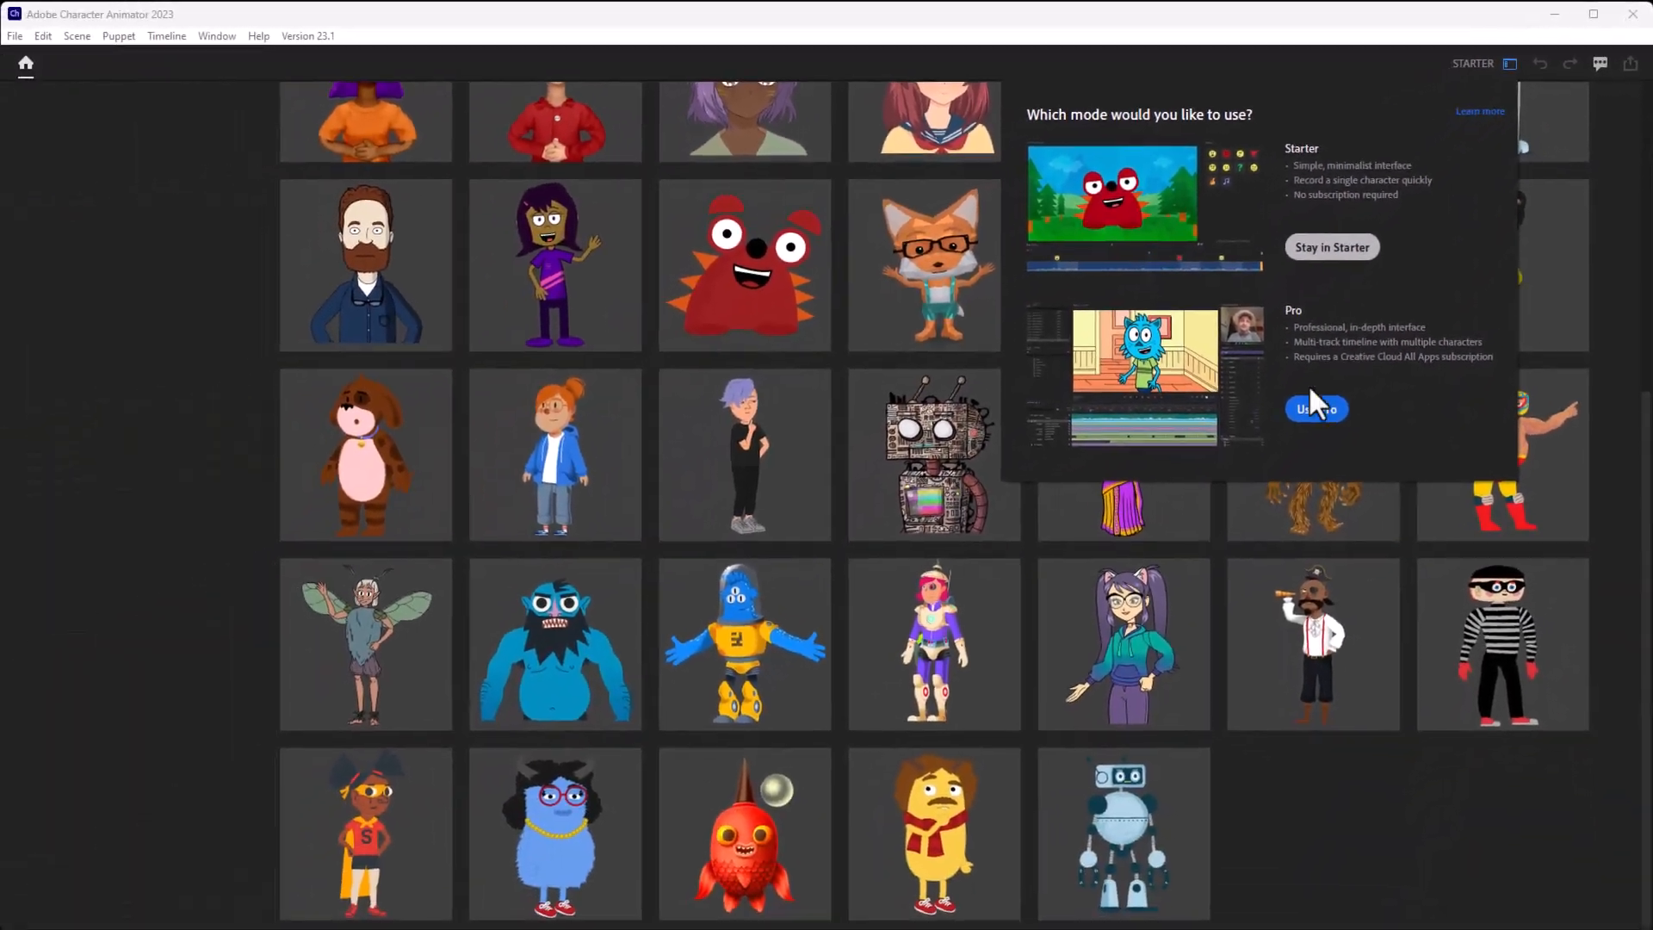
click(1097, 458)
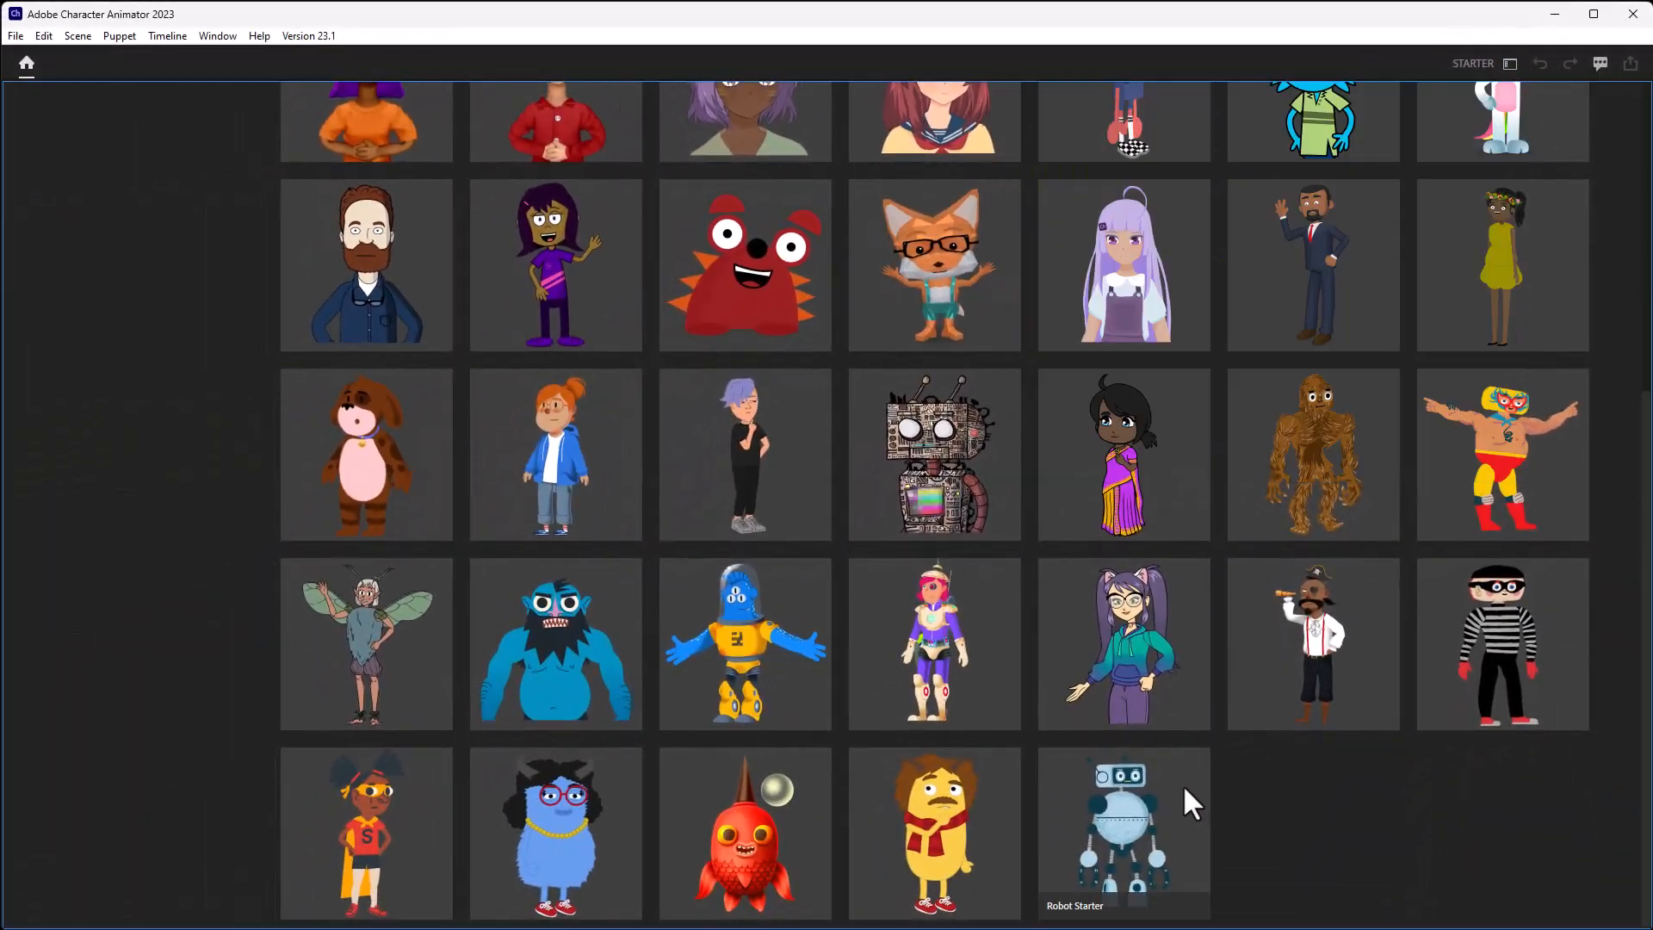
click(1121, 816)
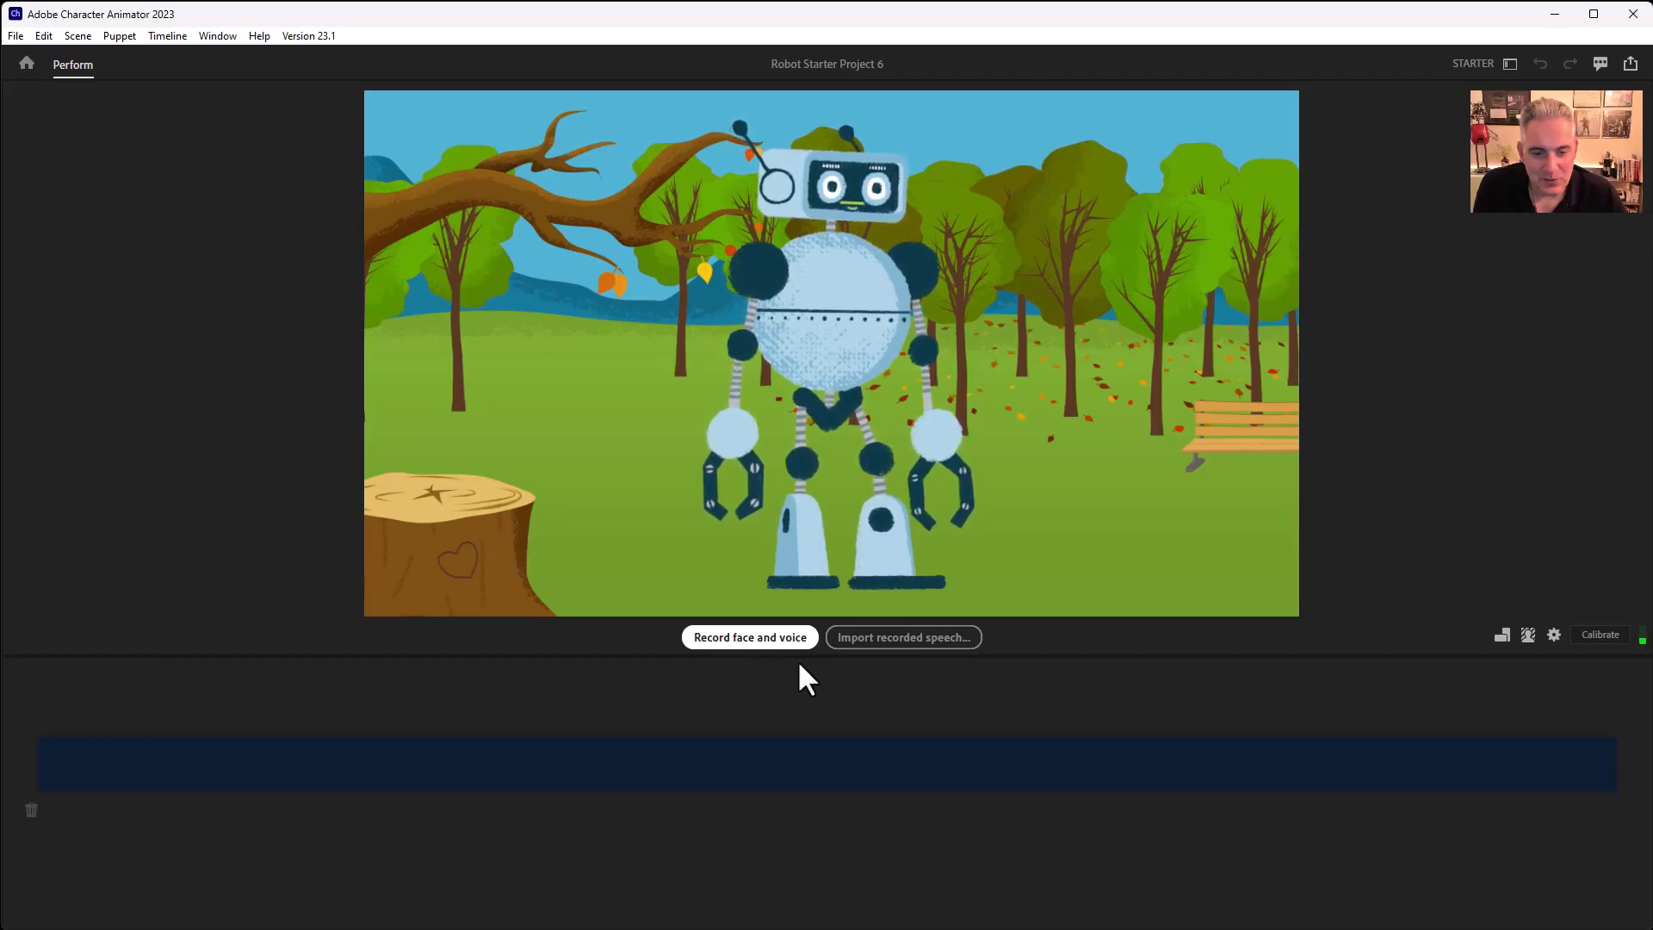
Import the recorded speech file for the robot and play it back from the start.
click(890, 638)
click(251, 209)
click(903, 639)
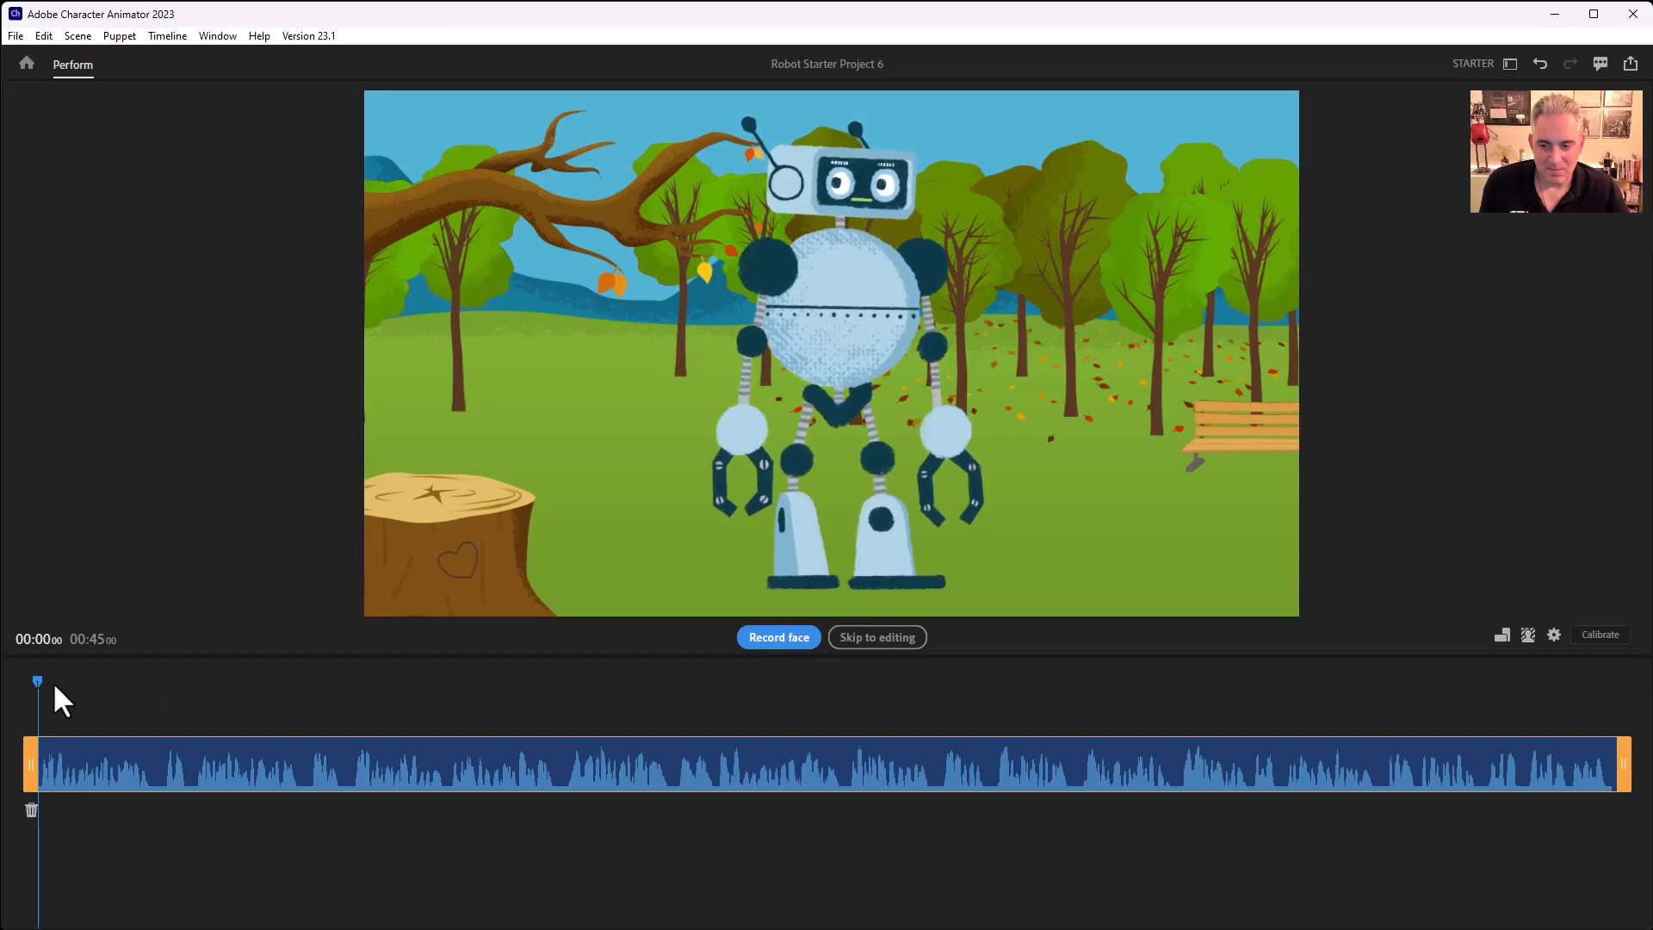
key(space)
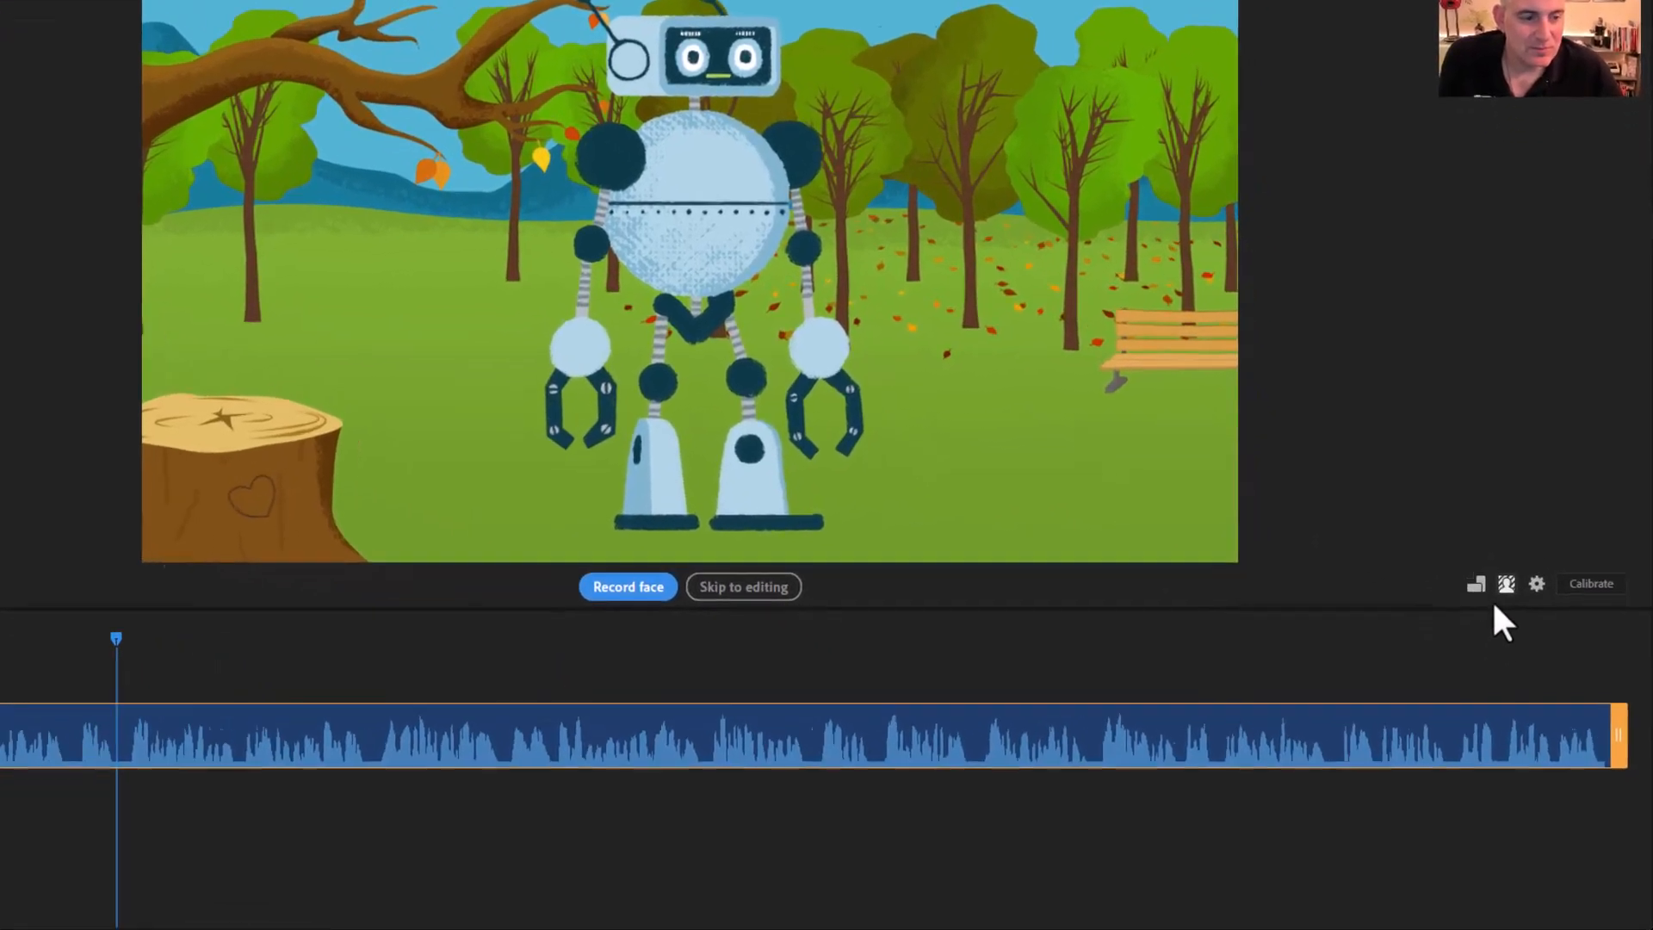
Try the desert, mountain lake and train backgrounds, choose the plain green one, and skip face recording to go to editing.
click(1528, 634)
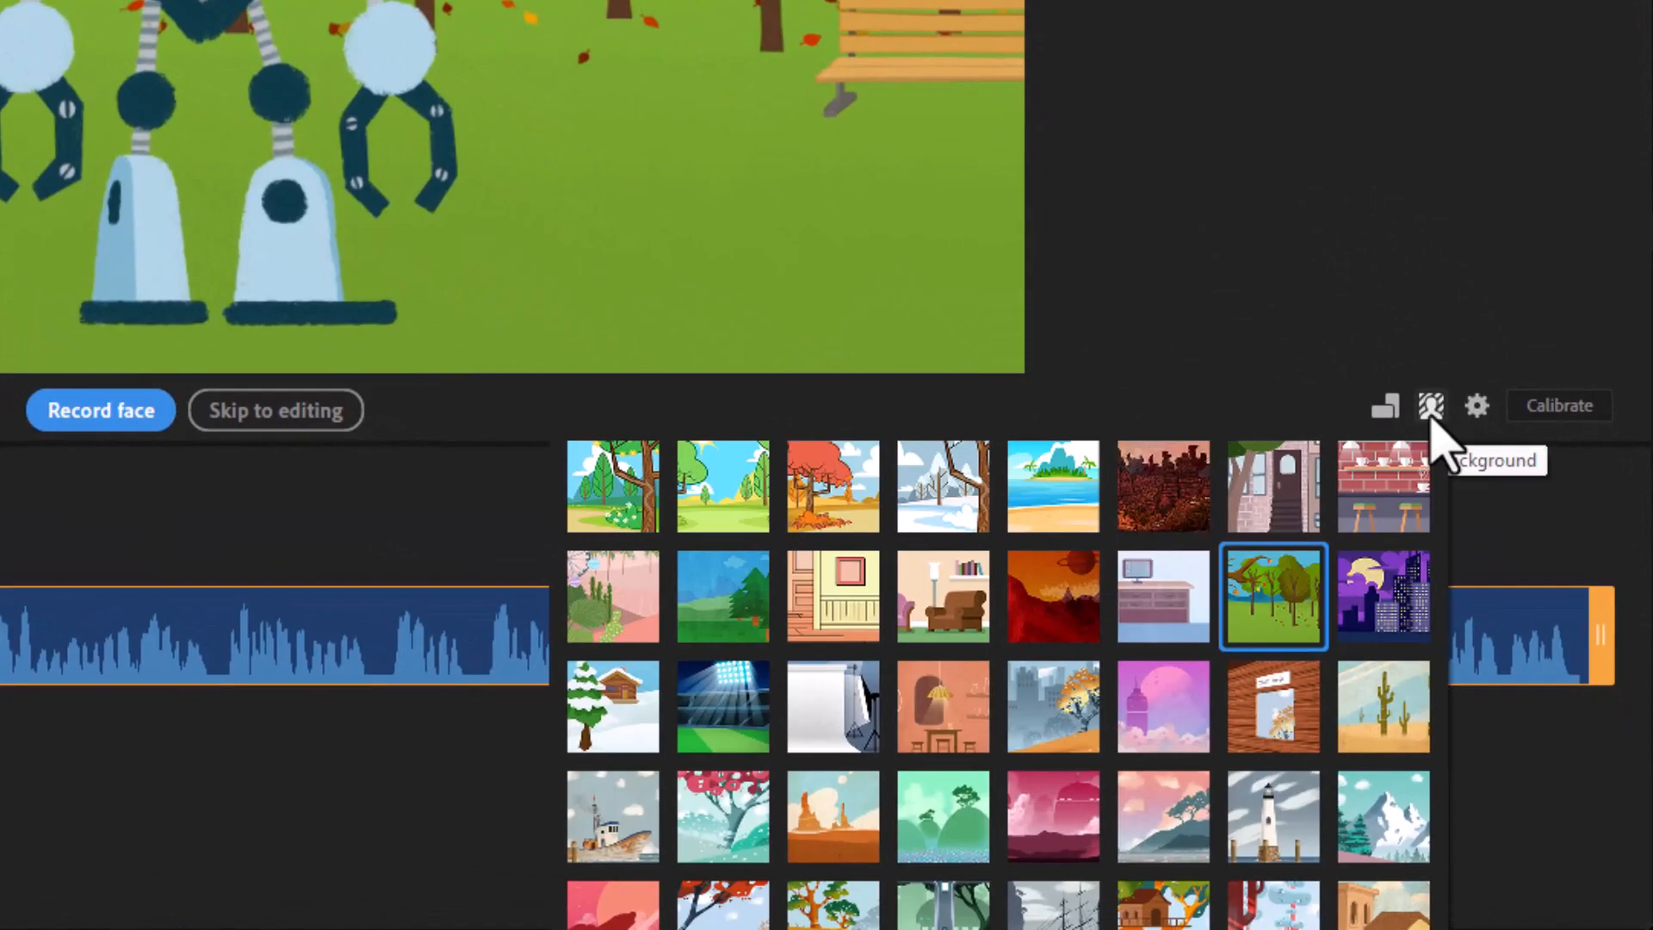
click(1380, 701)
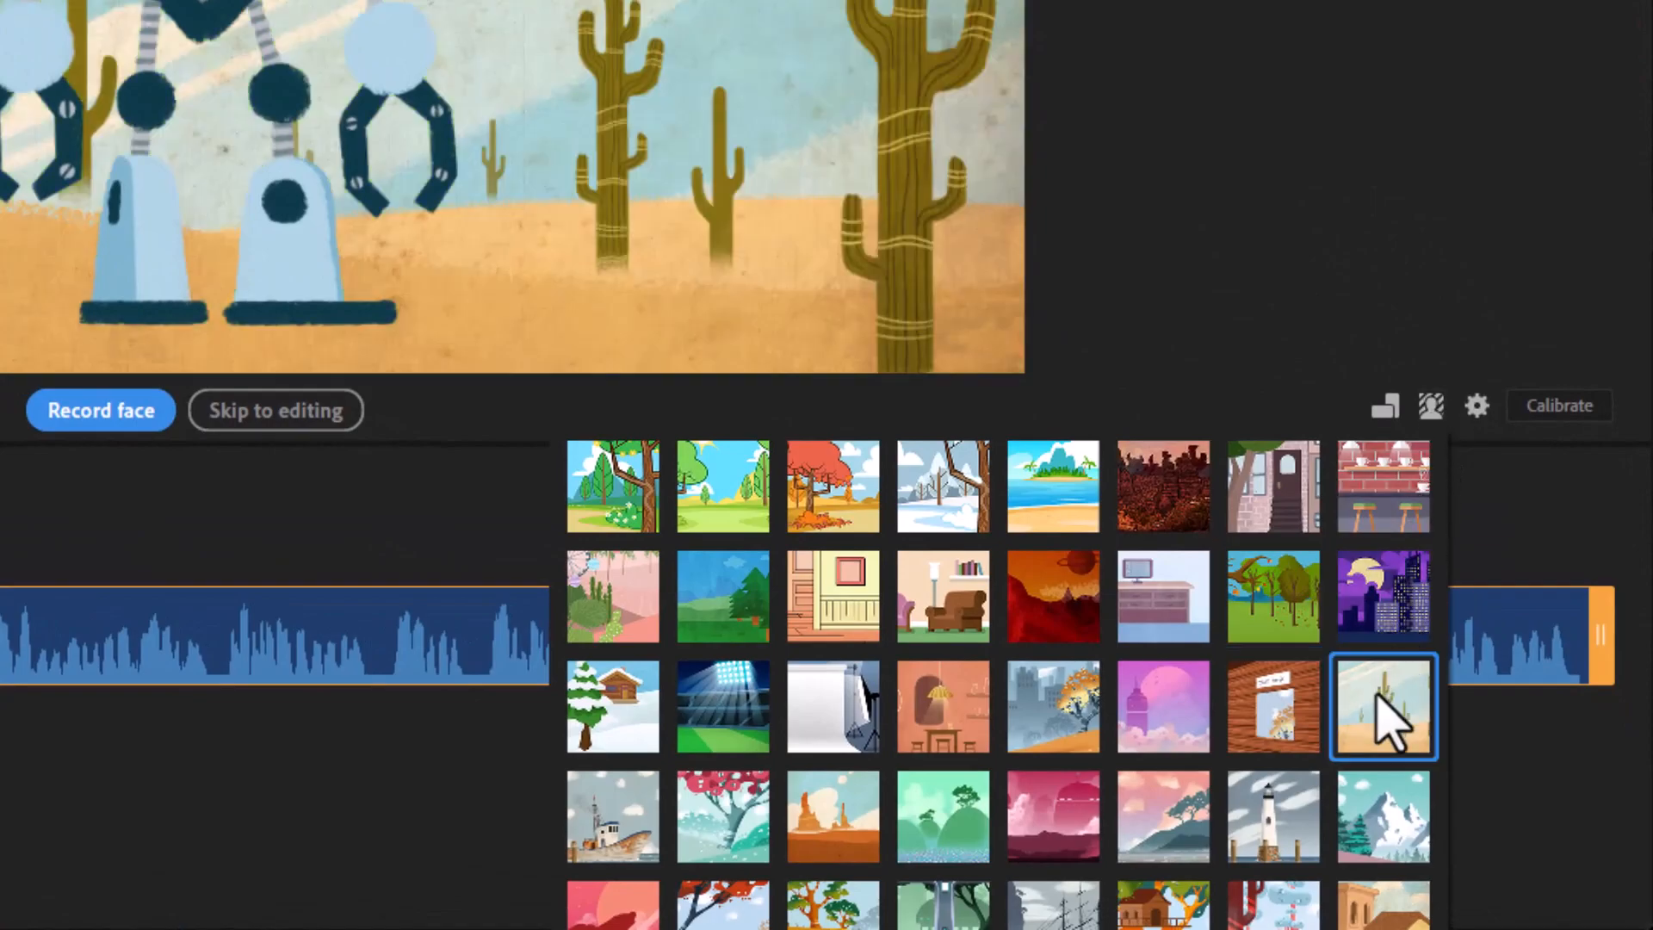
click(1153, 831)
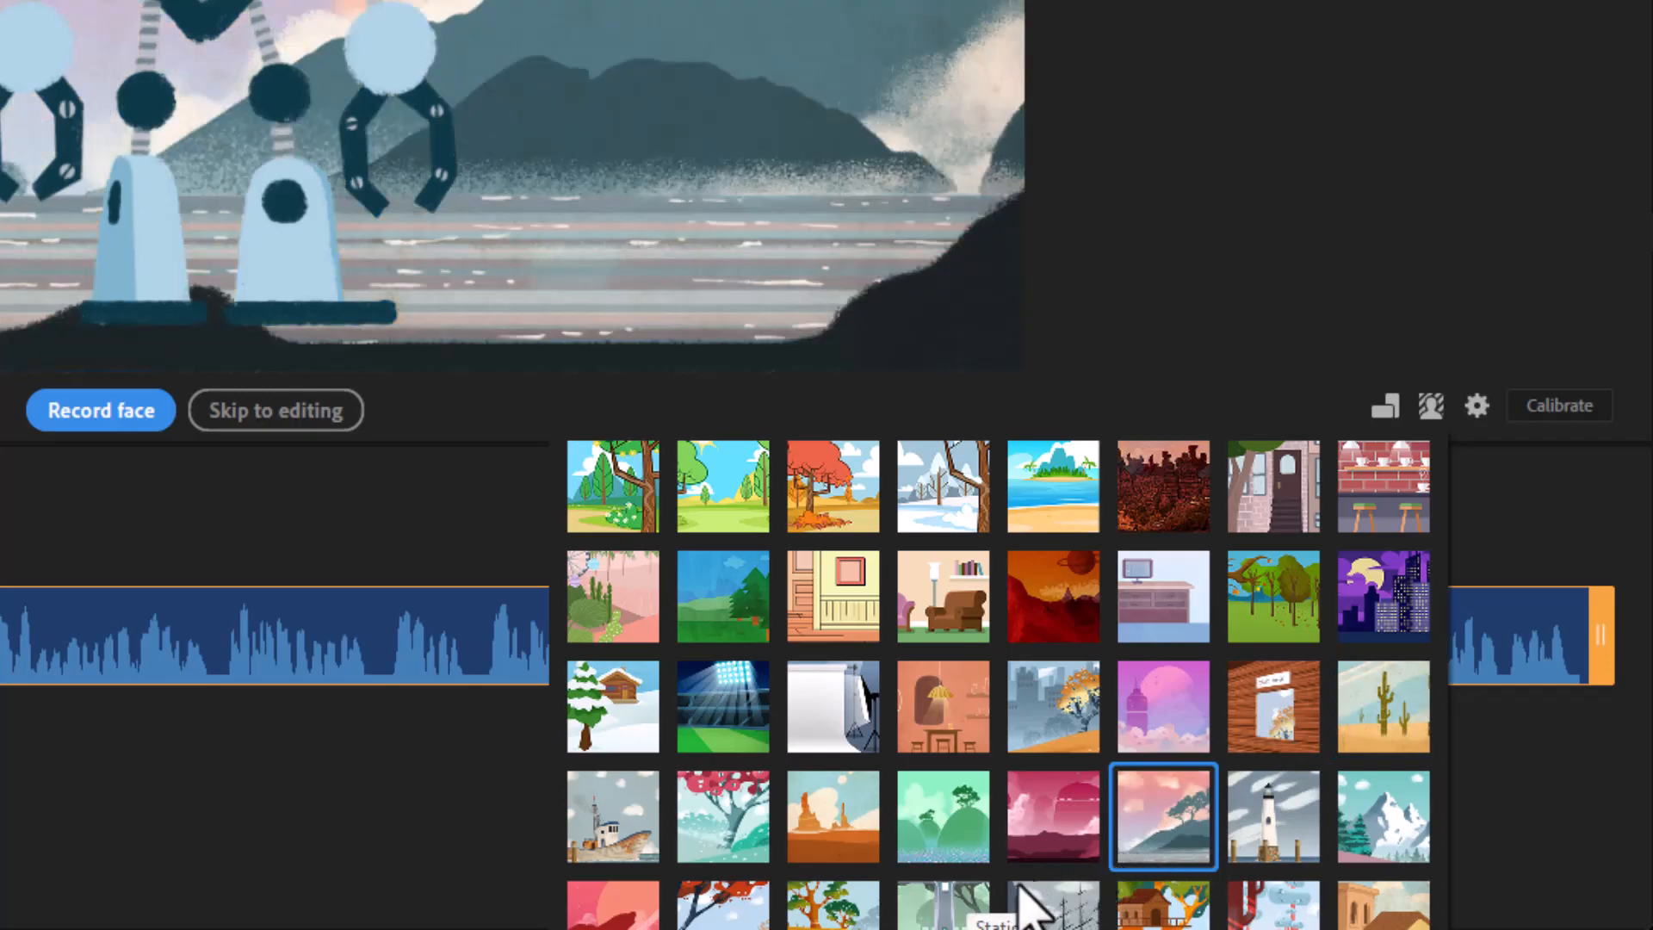
click(945, 905)
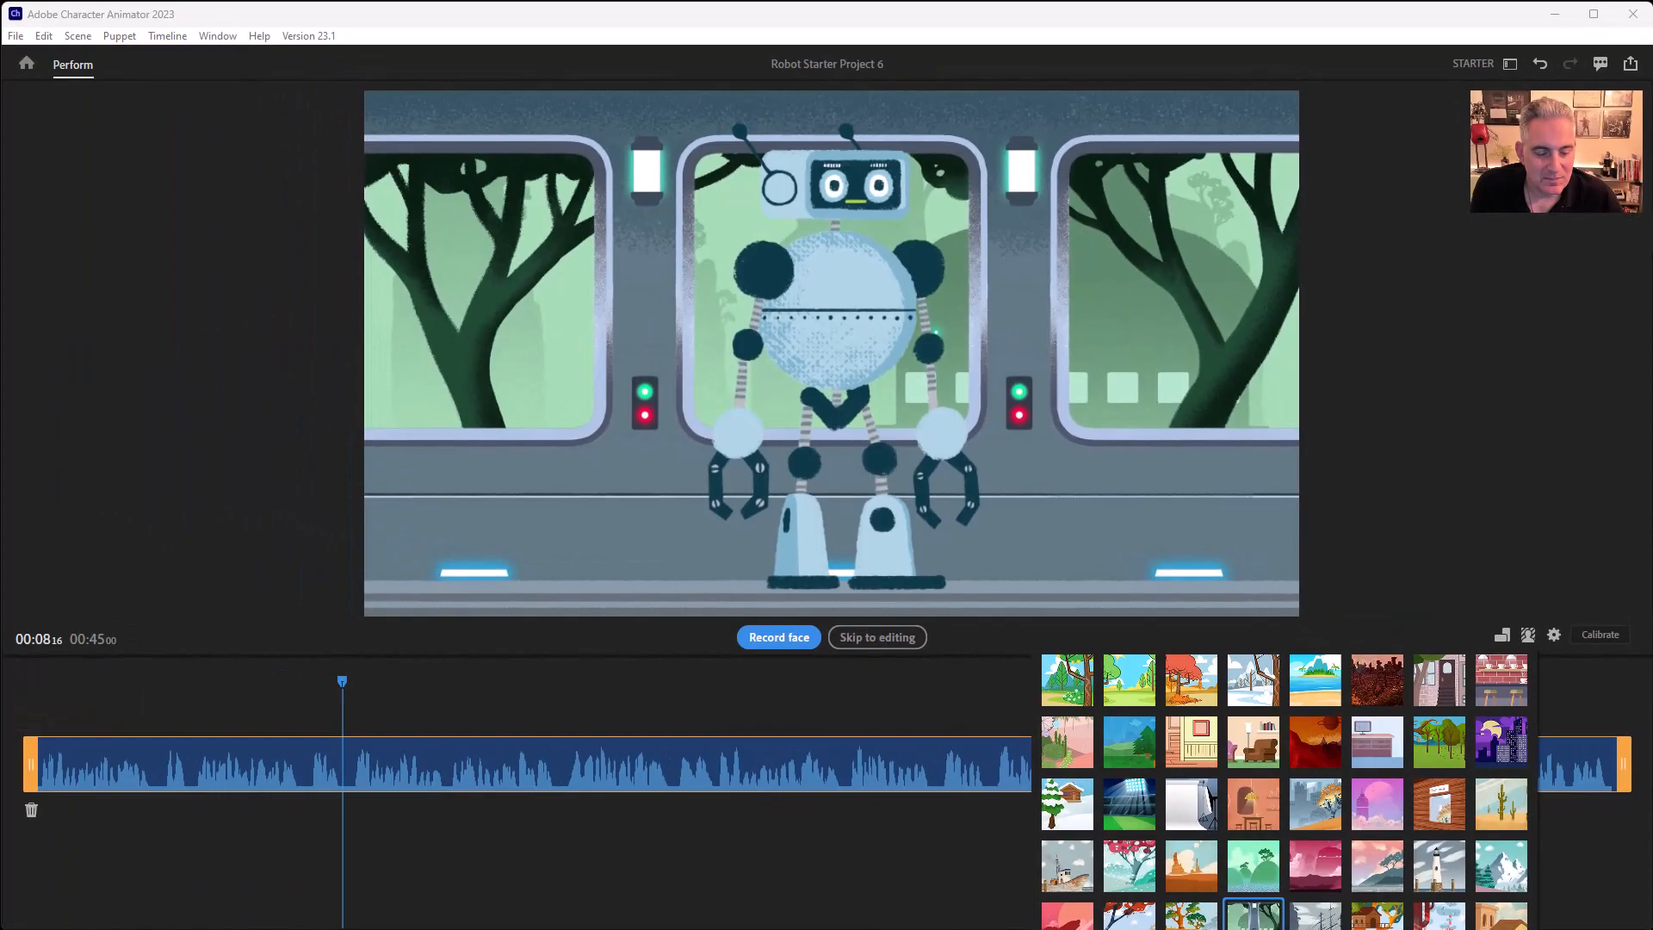
click(1253, 915)
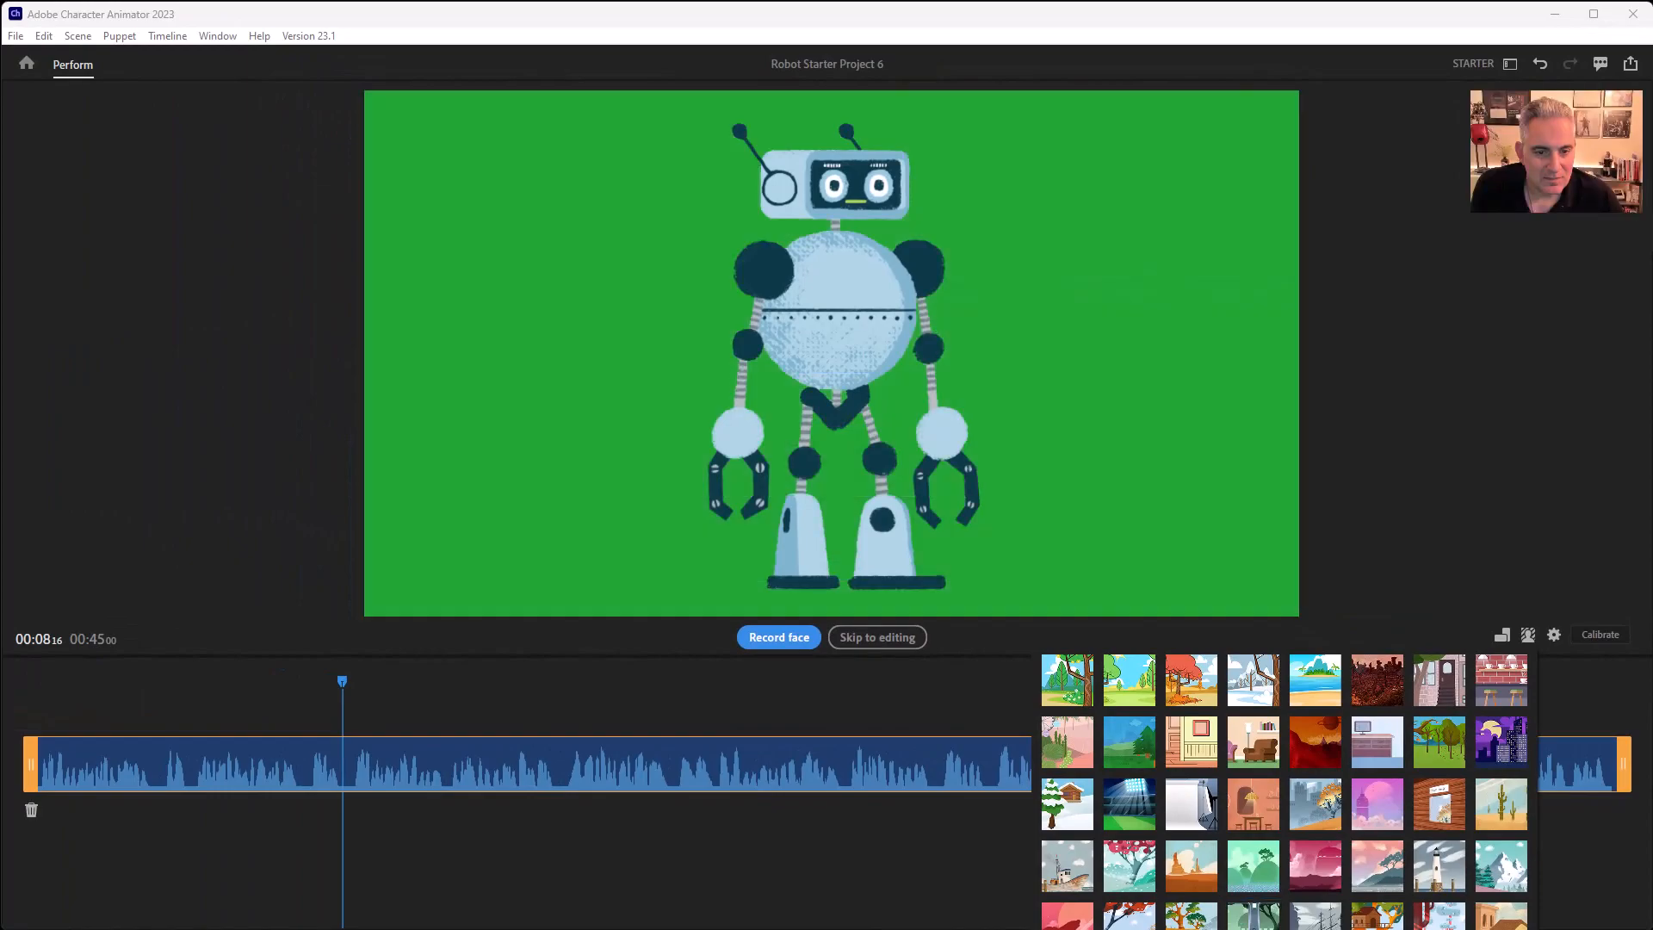
click(967, 716)
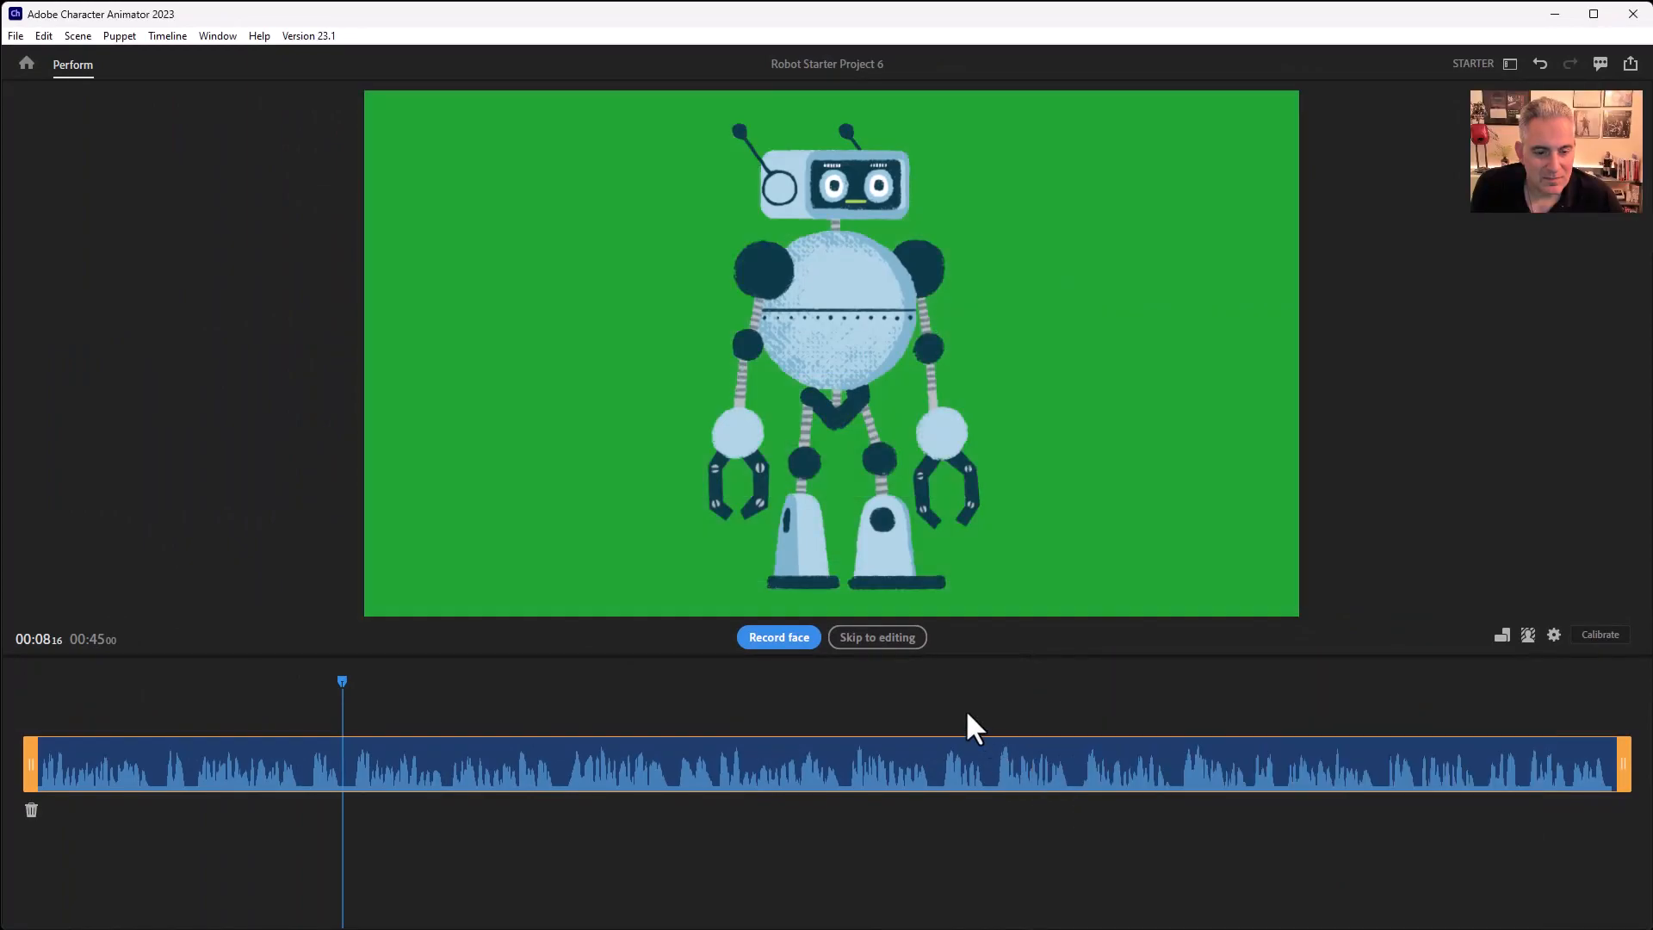
click(887, 635)
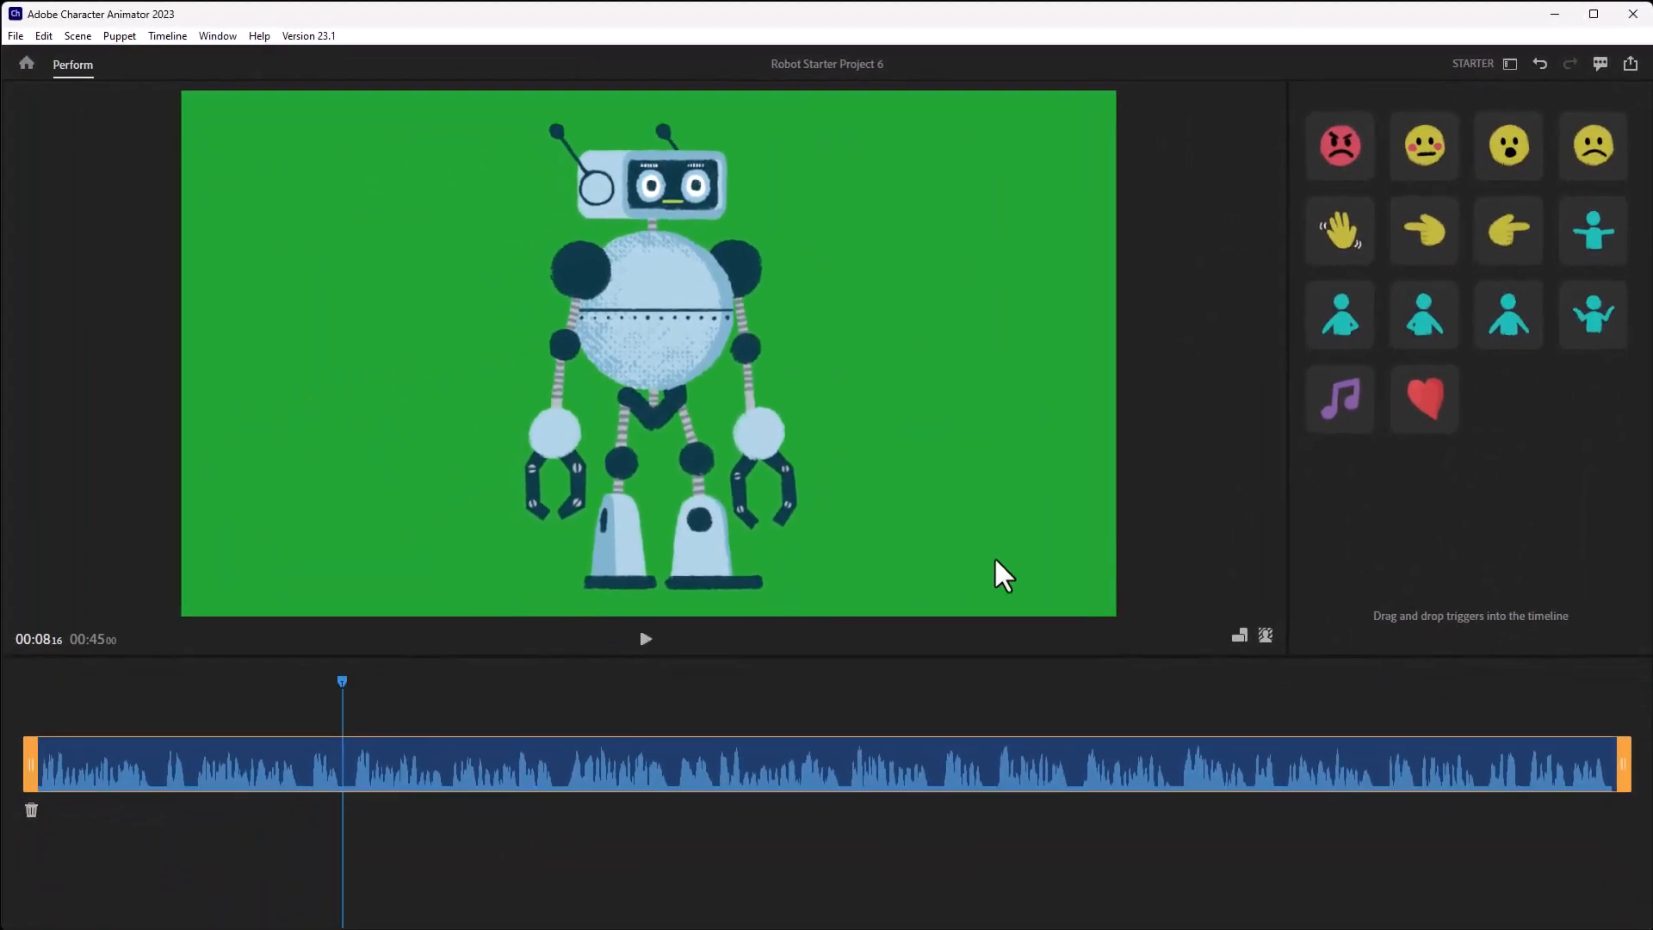
Try a wave trigger at the start of the speech timeline, play it back, and delete it.
click(35, 707)
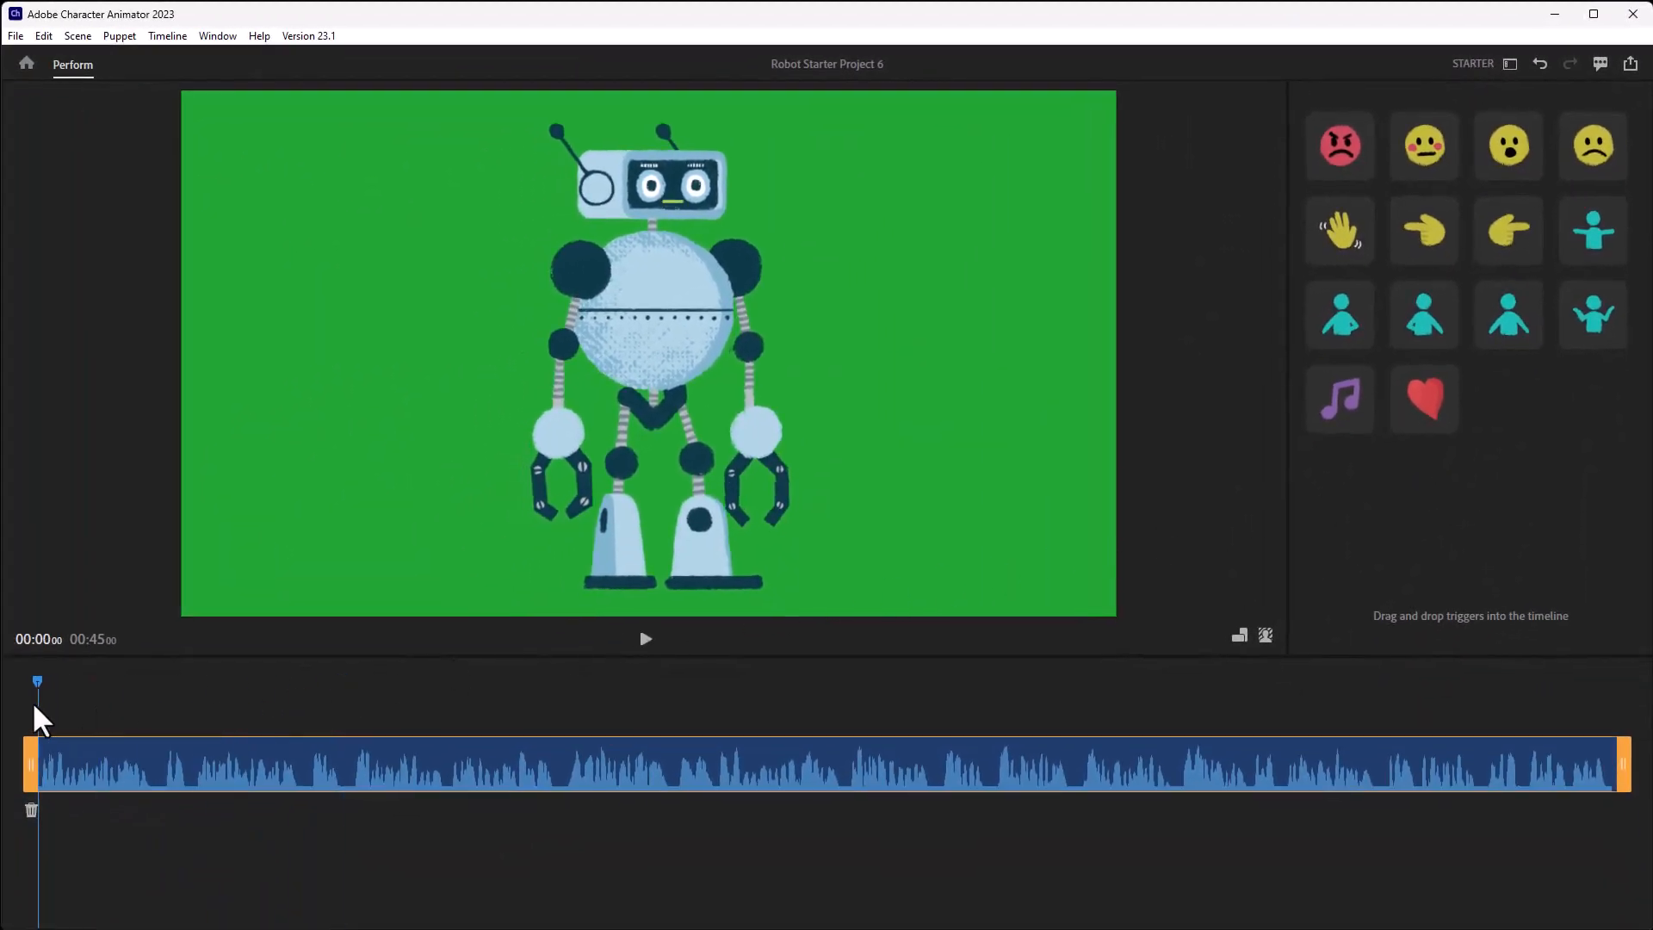
drag(1349, 251, 34, 782)
drag(34, 776, 33, 777)
key(space)
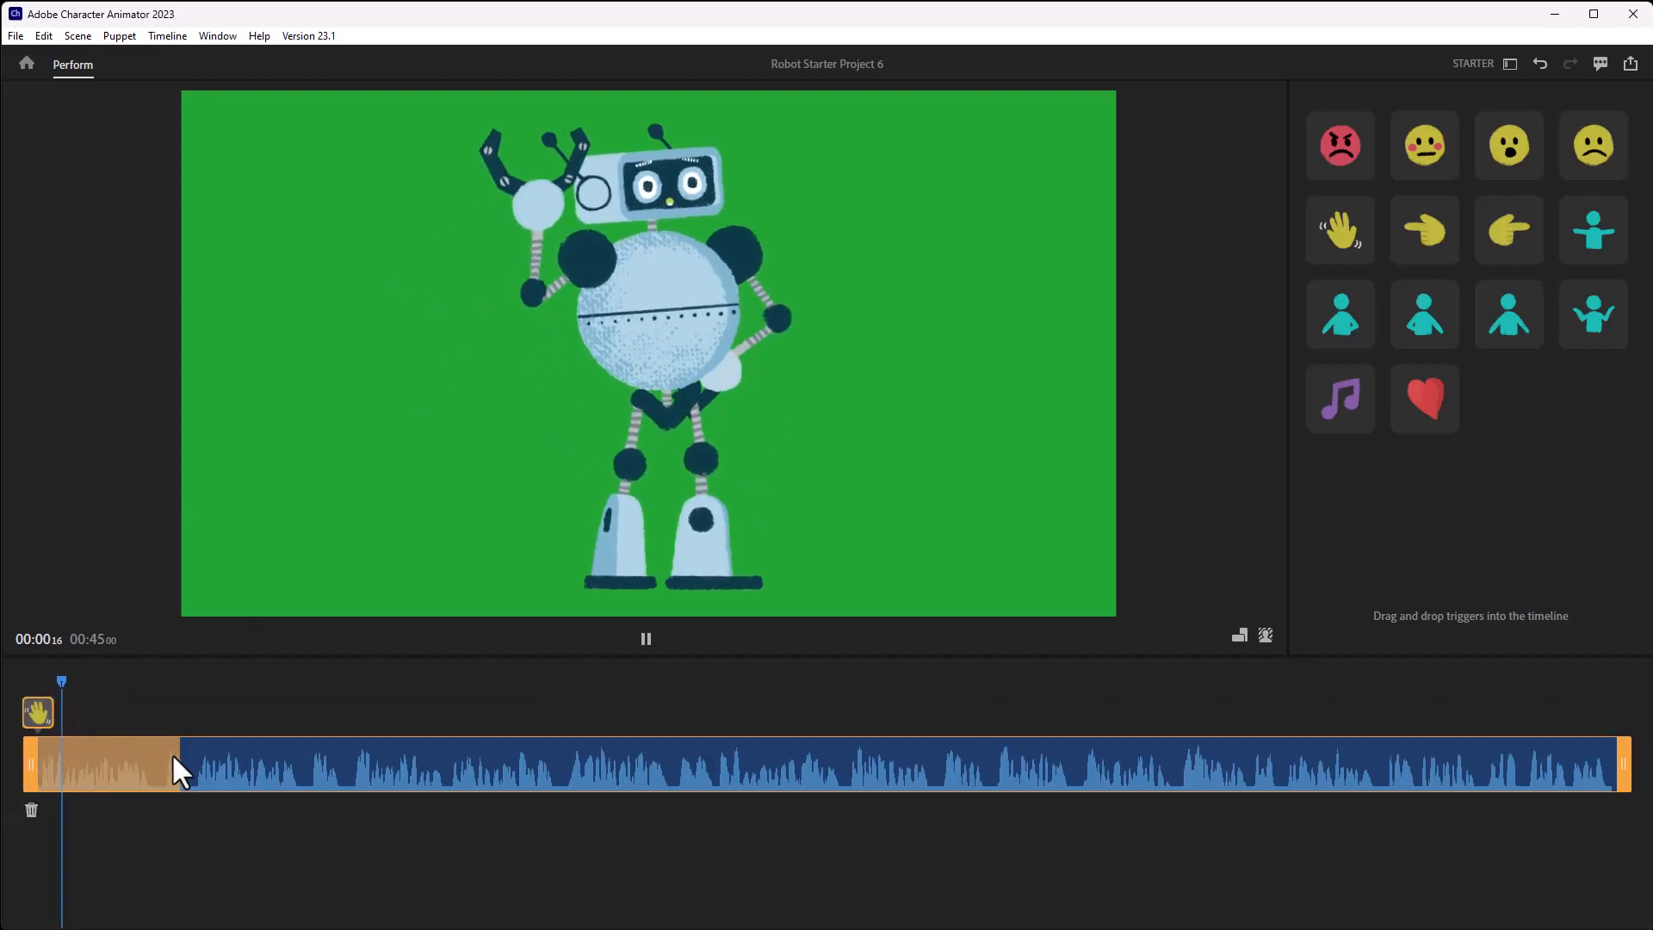
key(space)
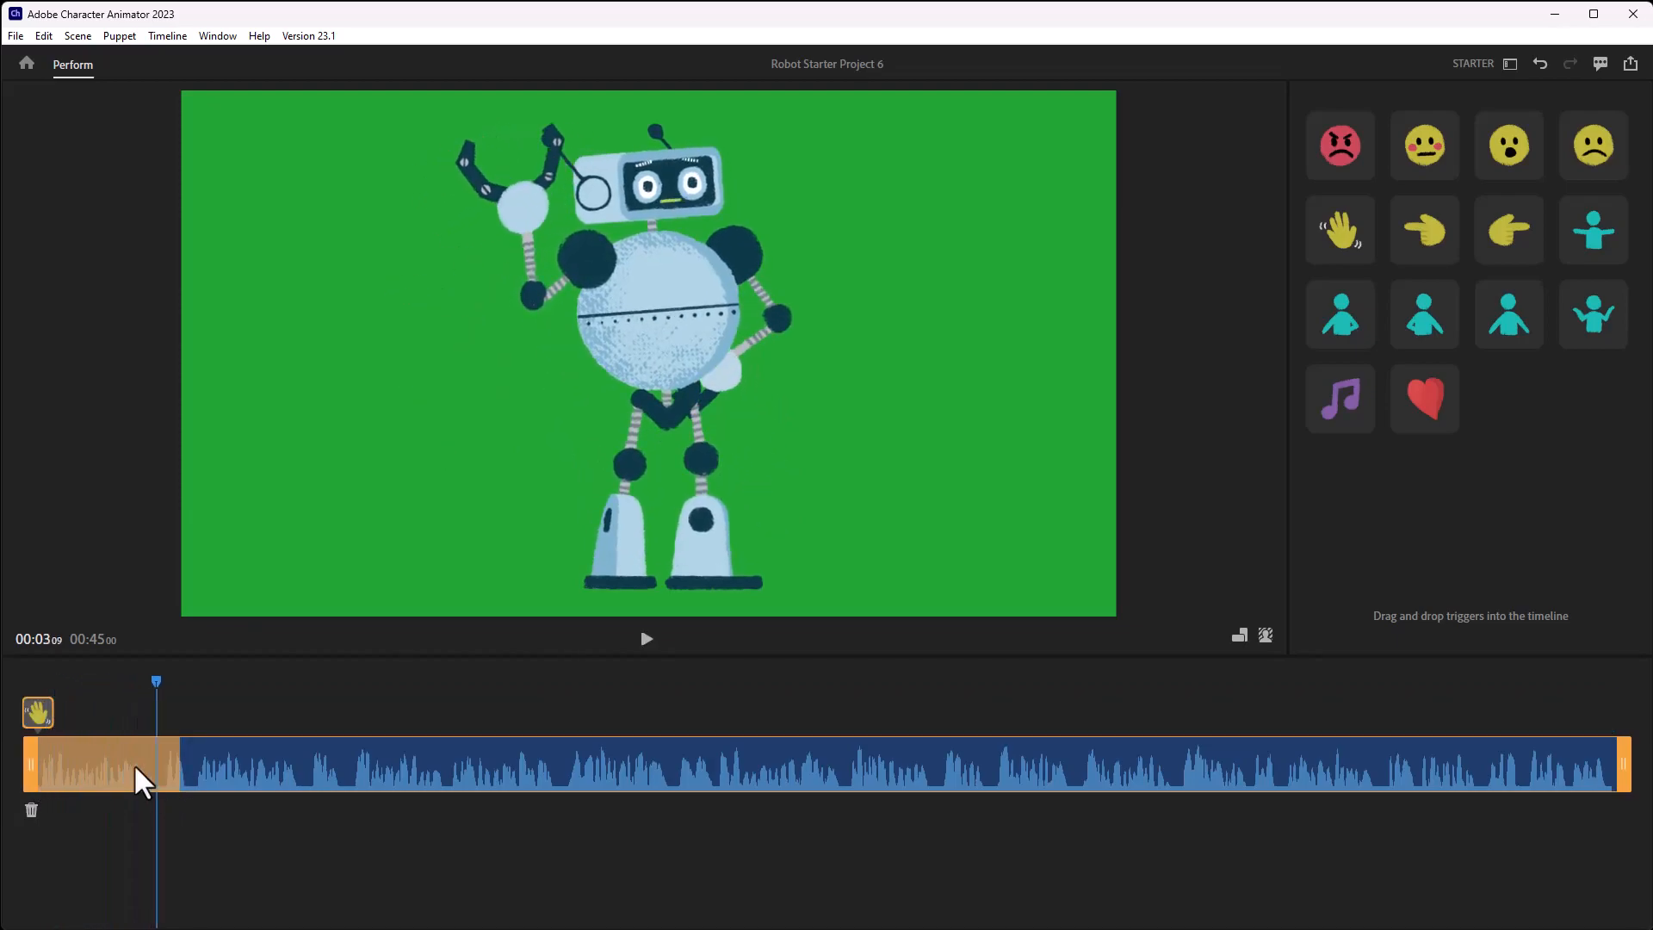
key(Delete)
Preview the Shrug gesture, place its trigger on the timeline just after 00:03, and play back the result.
key(space)
key(space)
click(1585, 327)
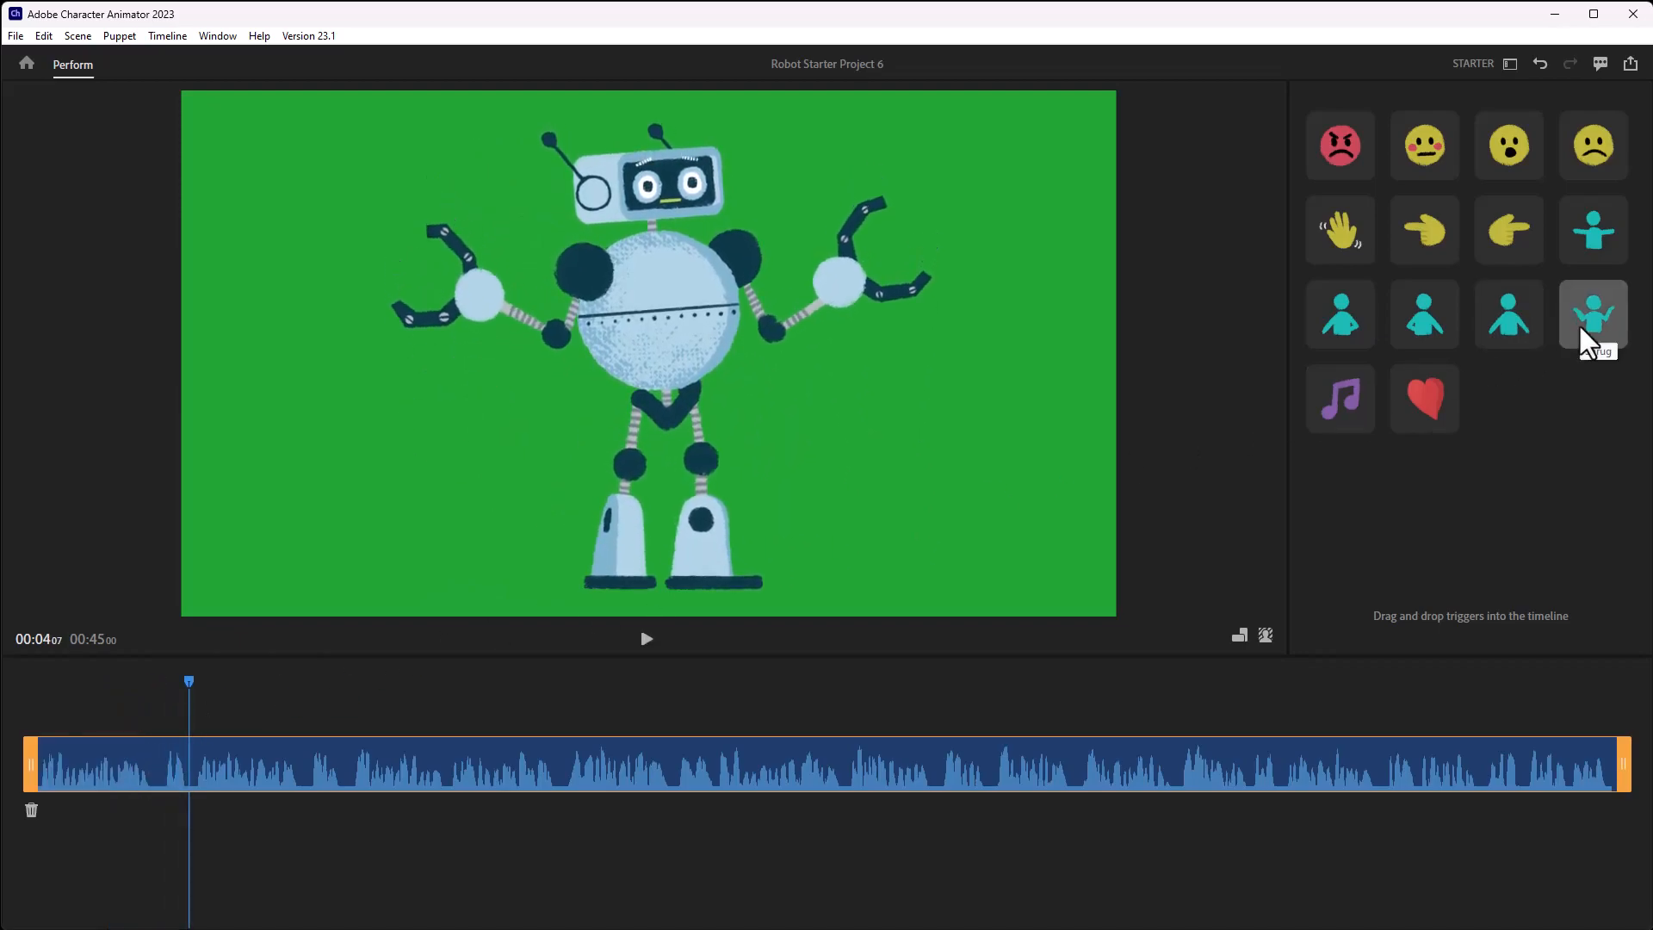
drag(1581, 328, 261, 768)
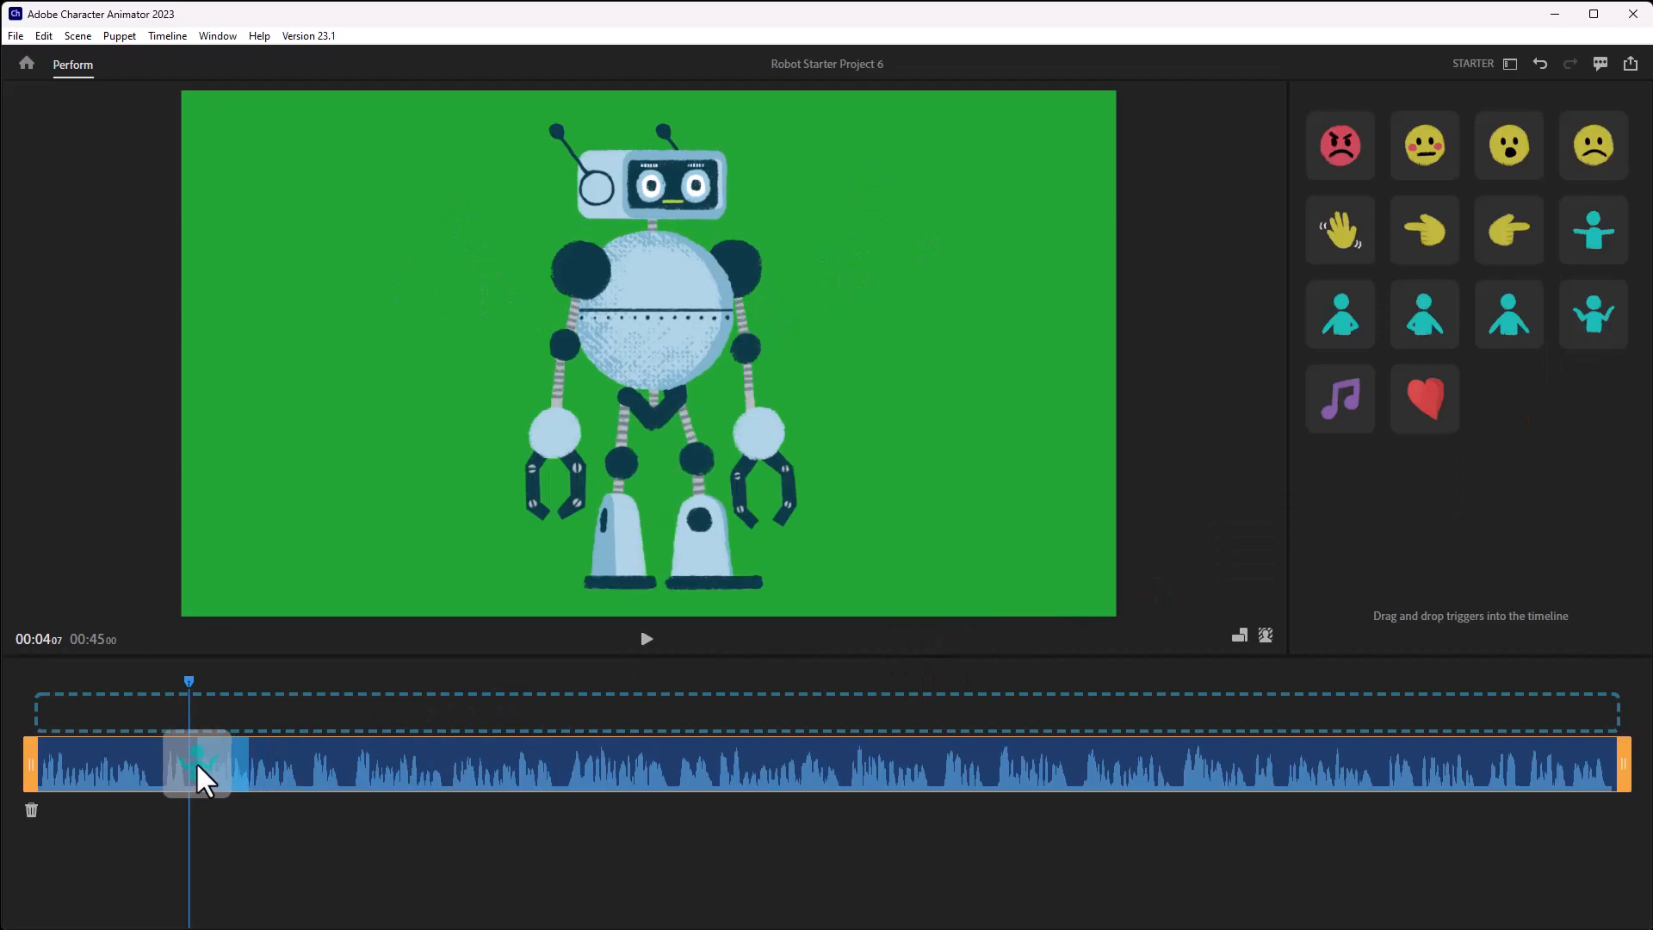
drag(153, 760, 153, 761)
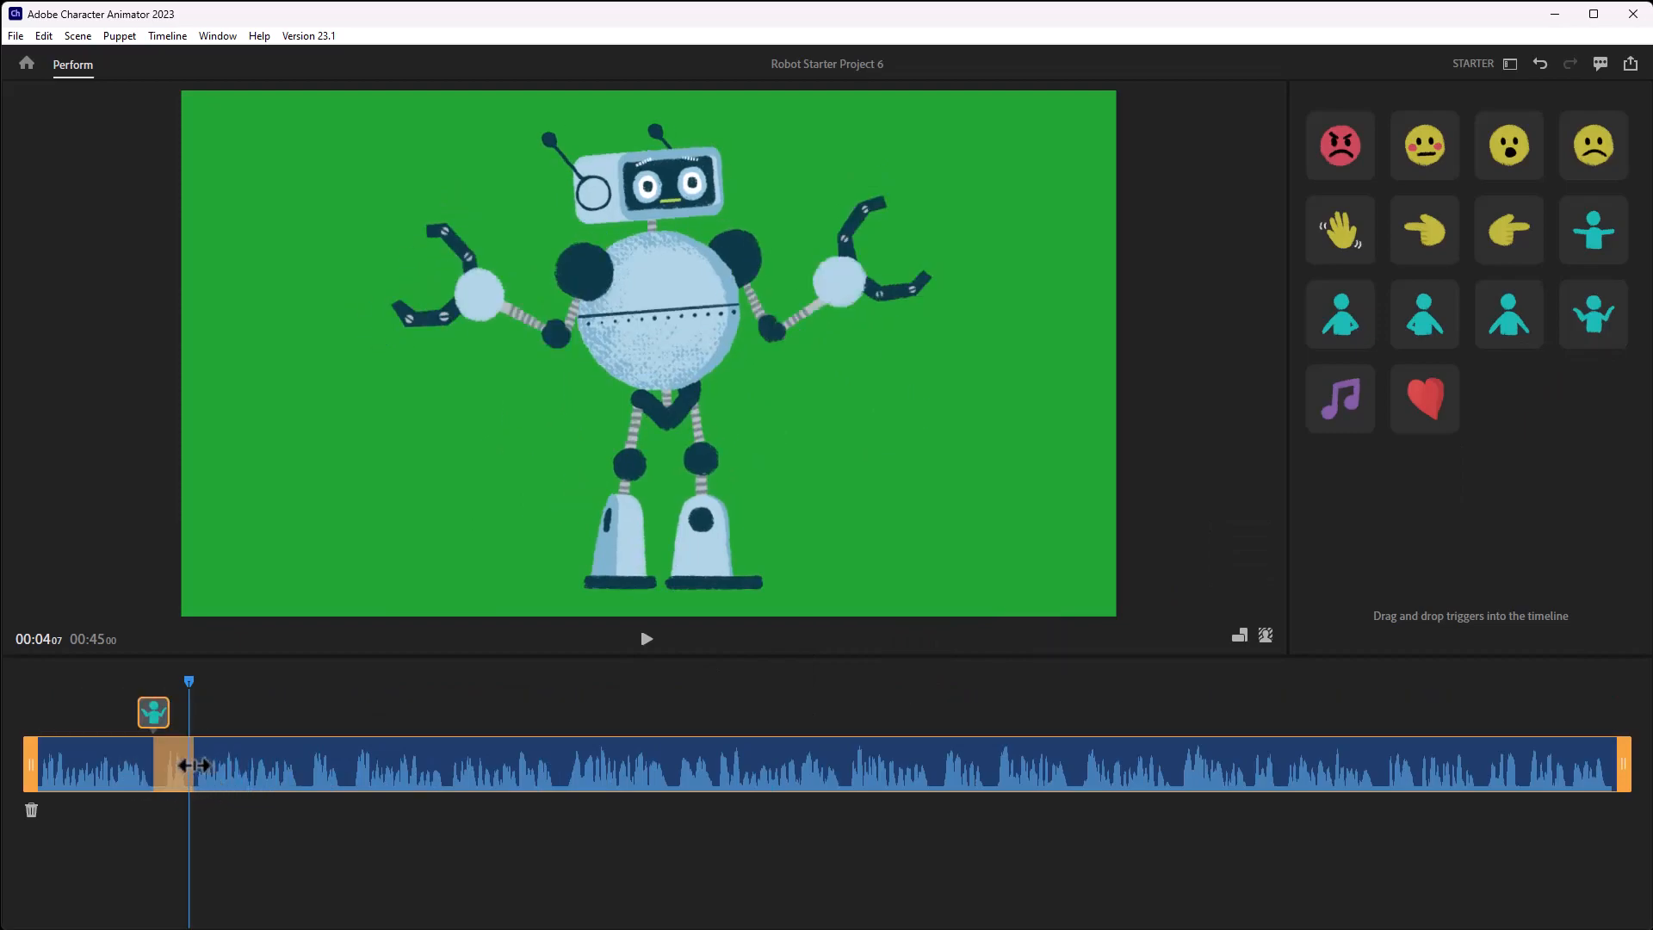
drag(183, 682, 157, 680)
key(space)
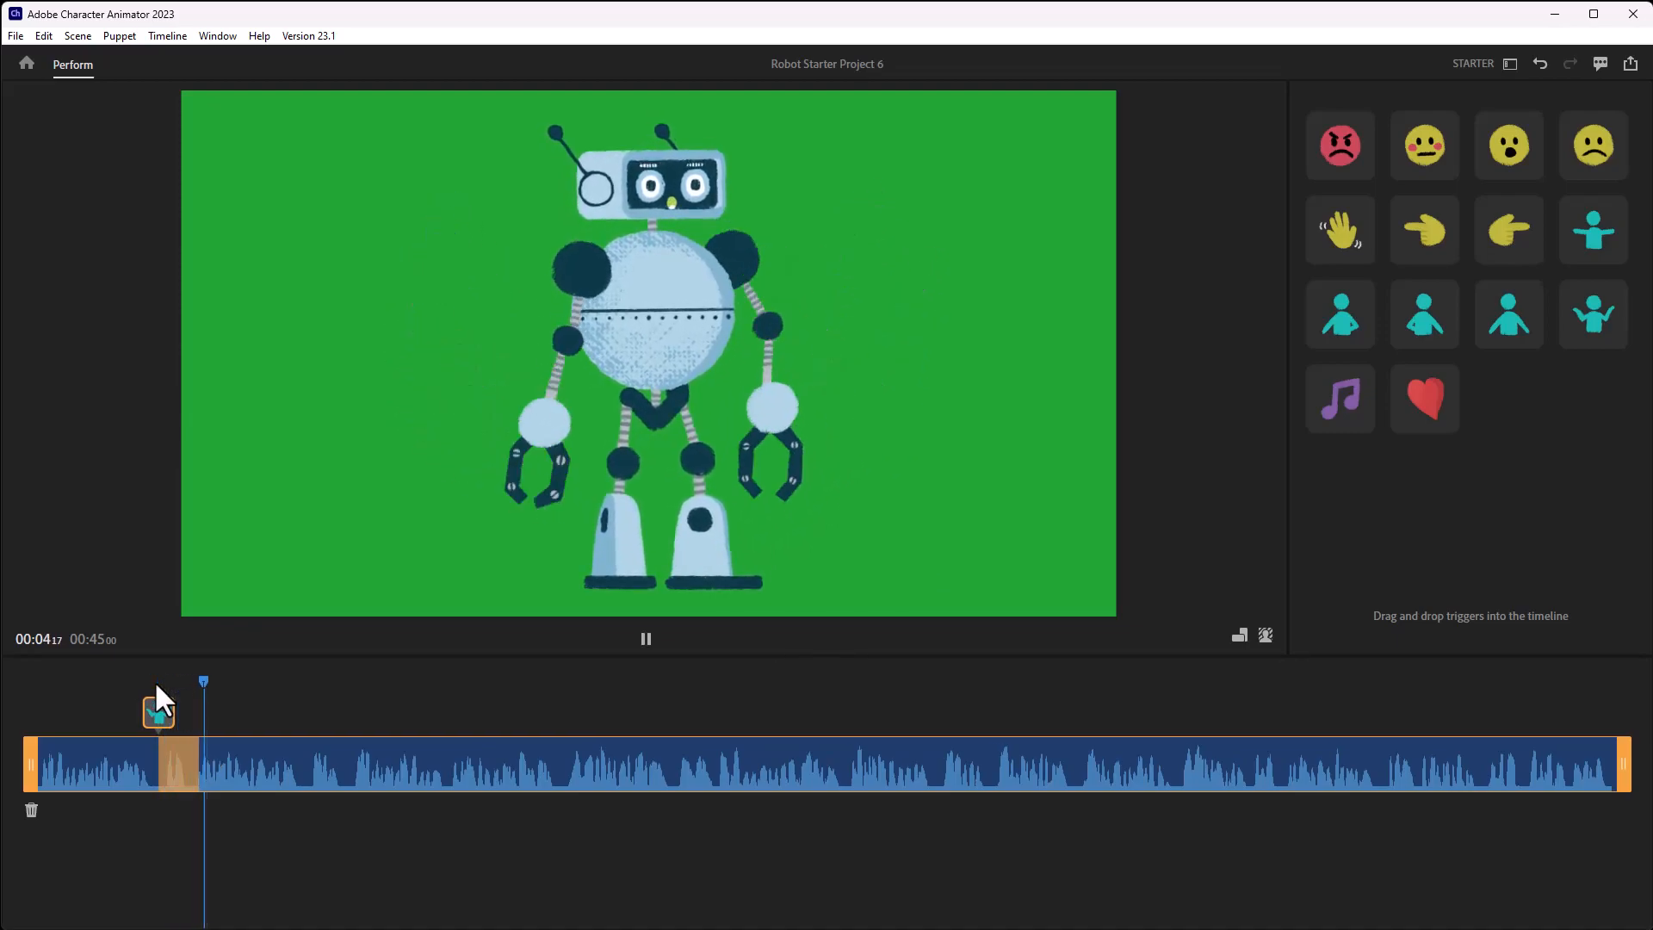
key(space)
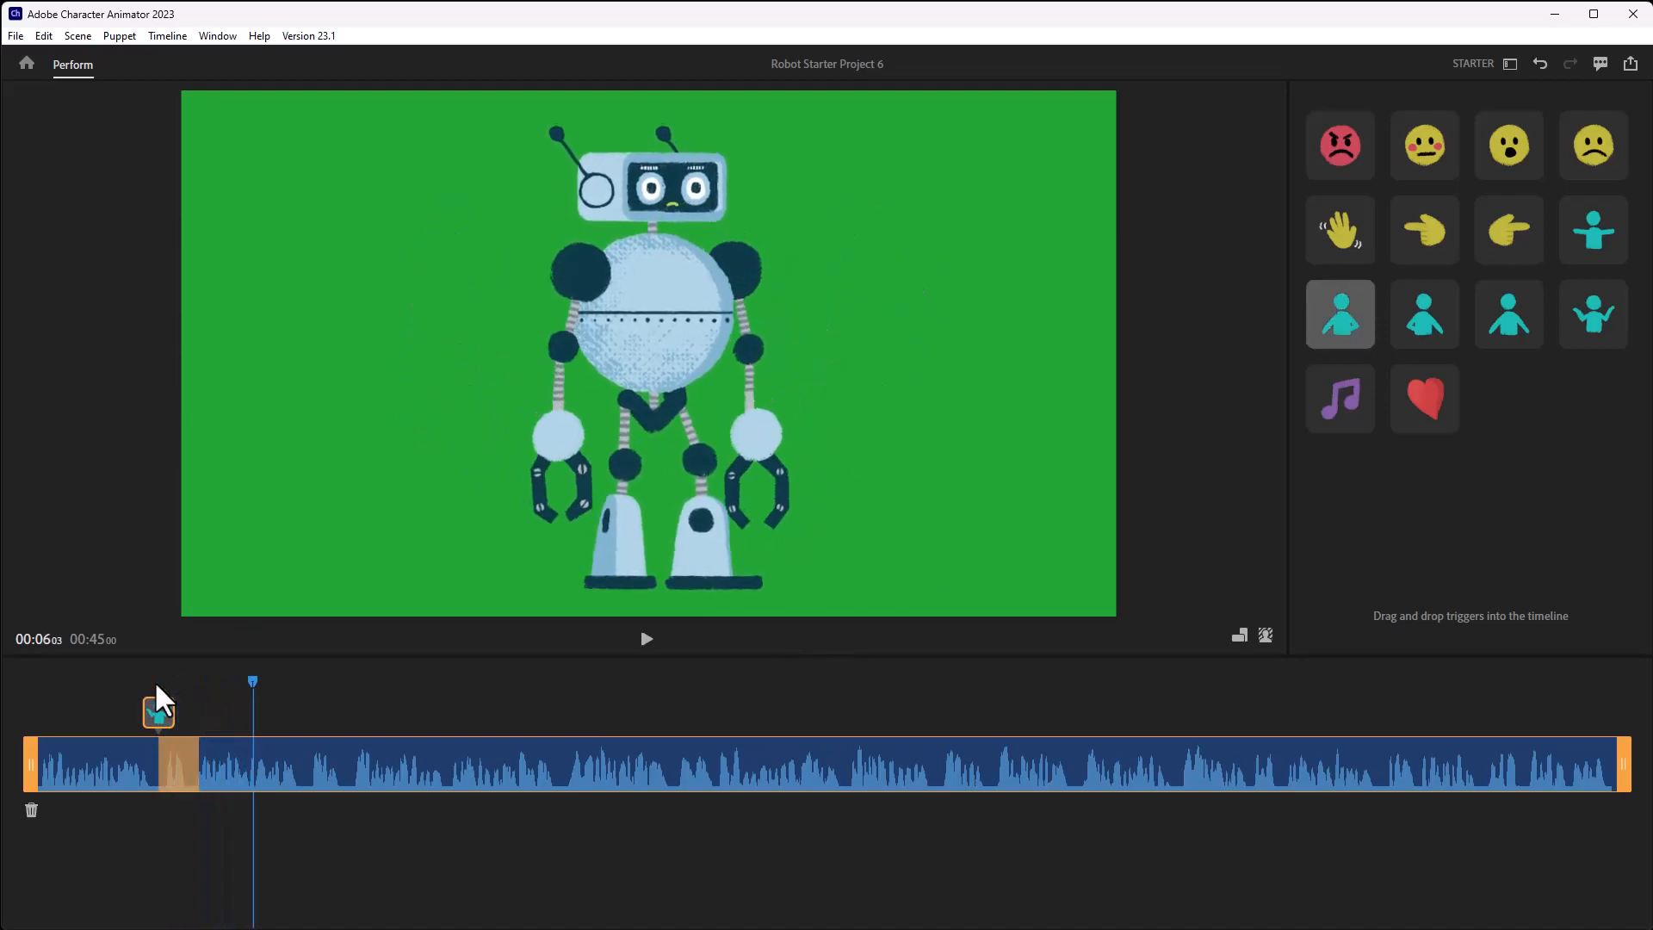
Add an arms-down trigger right after the shrug, then two hand-pose triggers and a wave trigger near the middle of the timeline.
drag(1498, 331, 202, 723)
click(354, 681)
drag(1341, 317, 562, 713)
key(space)
drag(1429, 315, 620, 715)
drag(679, 764, 670, 764)
drag(1343, 231, 679, 714)
key(space)
Fill the rest of the timeline with arms-down, shrug, point-left, point-right and arms-out triggers, ending with the music-note trigger.
drag(1509, 314, 938, 762)
drag(1593, 315, 1070, 761)
drag(938, 713, 1077, 713)
drag(1425, 231, 1182, 715)
drag(1508, 230, 1220, 713)
drag(1593, 230, 1287, 713)
drag(1340, 398, 1476, 713)
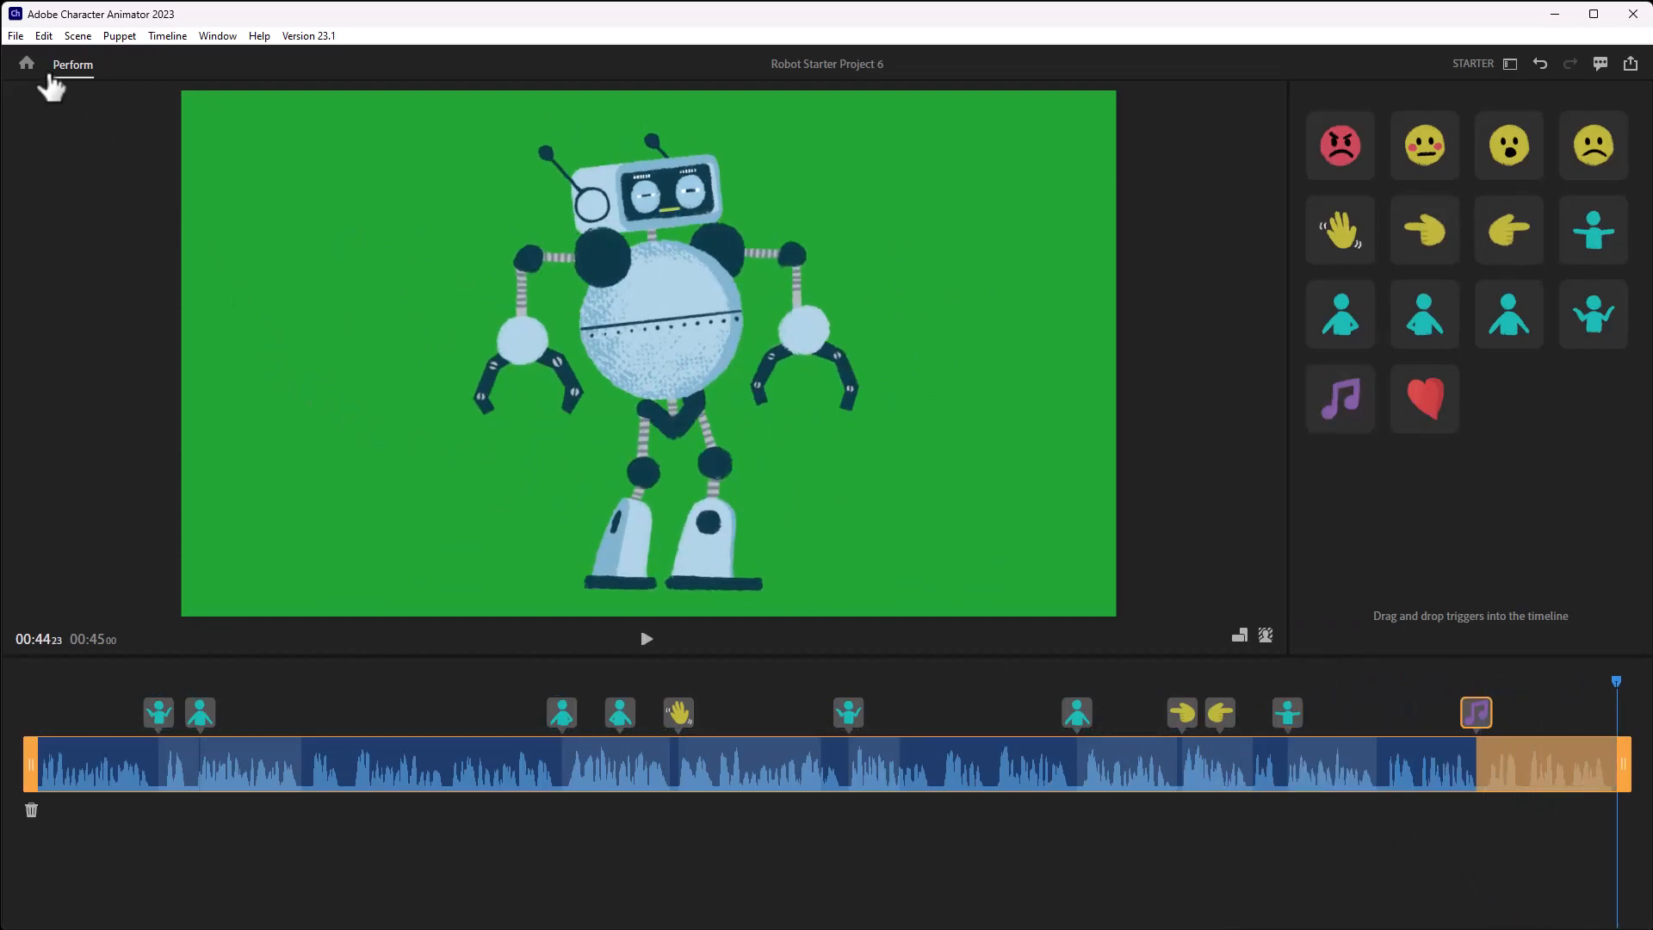
Quick-export the robot scene as Scene - Robot Starter 2.mp4 with the High Quality (larger file) preset.
click(16, 36)
mouse_move(48, 376)
click(347, 371)
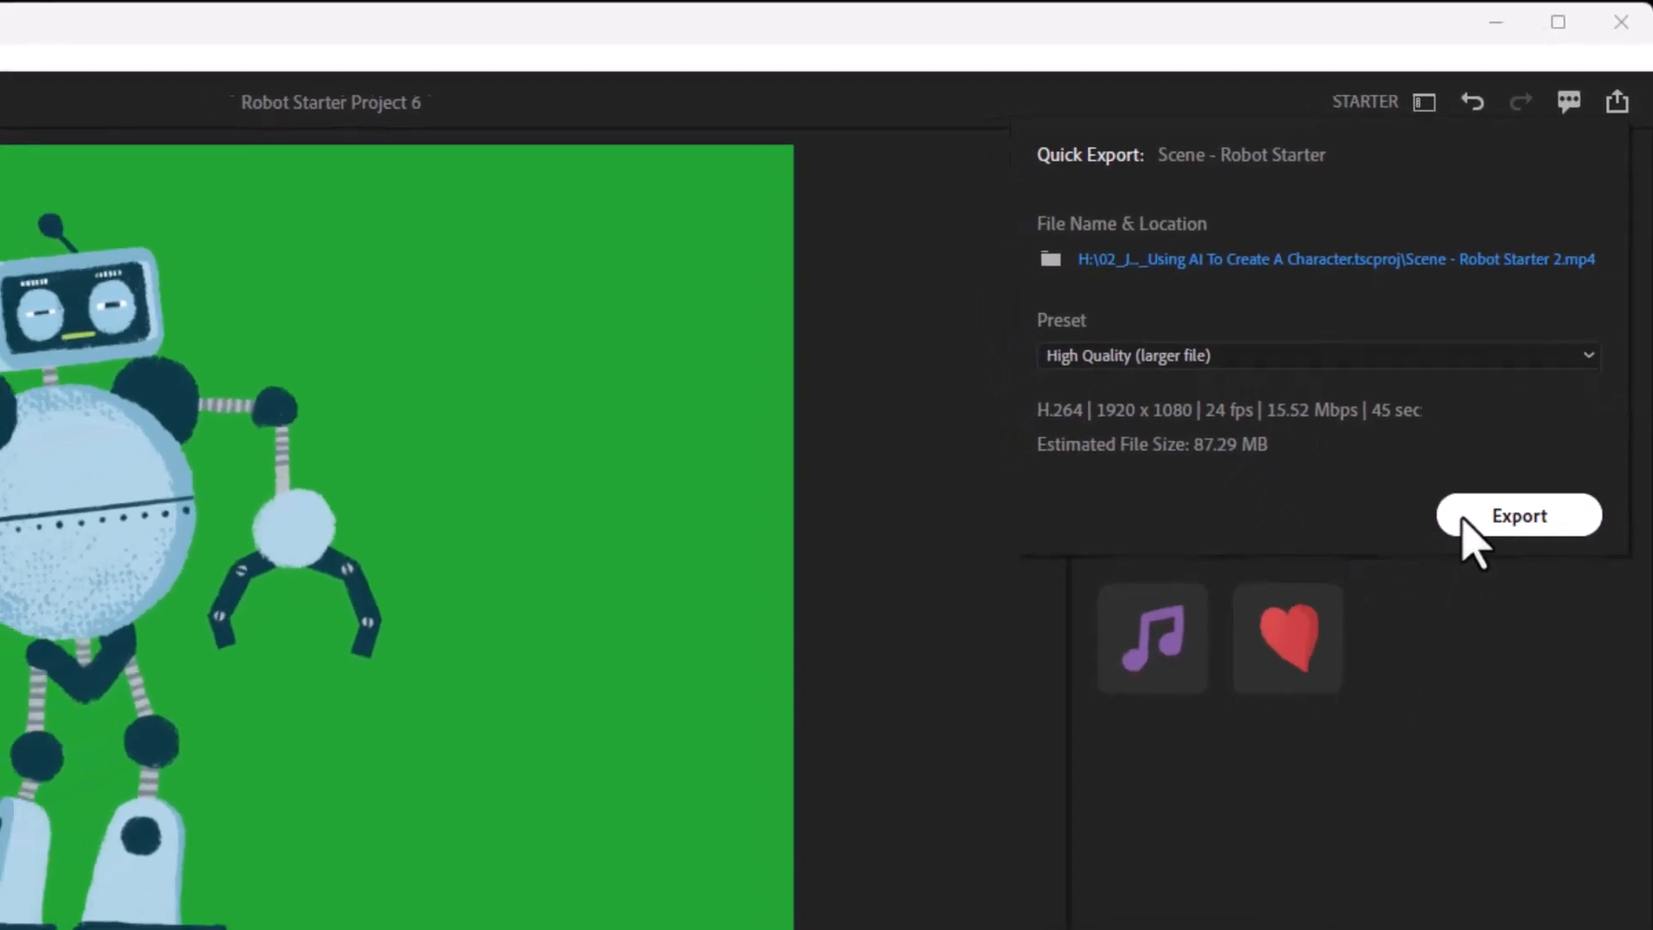
click(1436, 565)
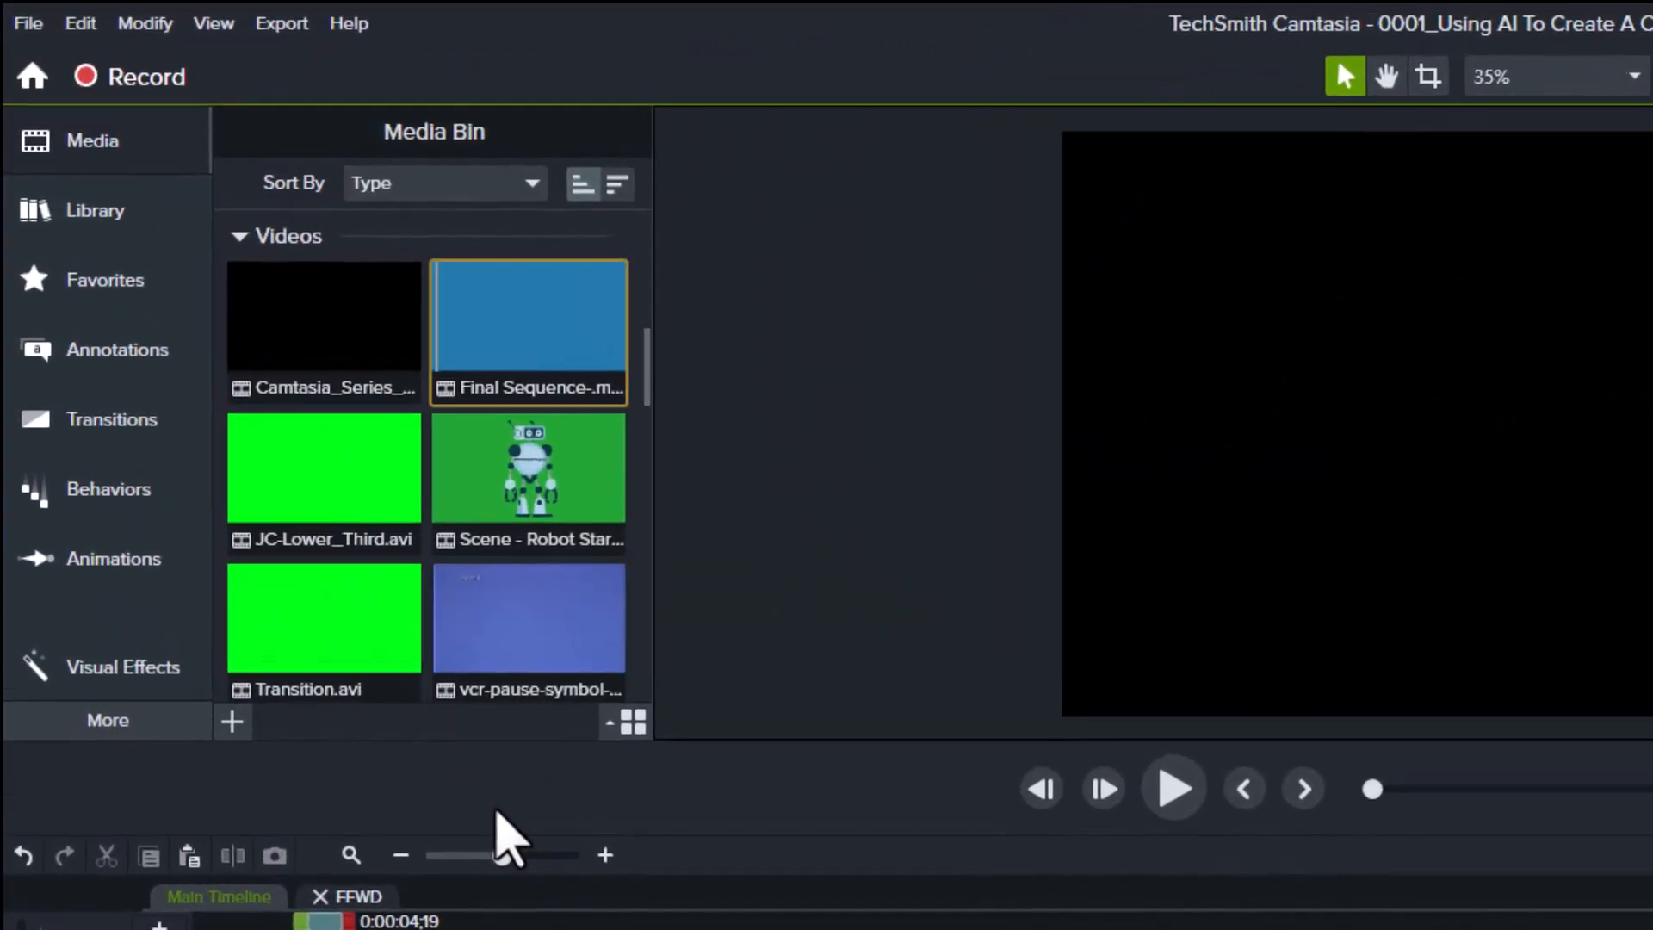
In Camtasia, look through the Media Bin's videos and images down to the audio files and select Audio 1 (enhanced).
scroll(651, 391, down, 1)
drag(651, 392, 652, 485)
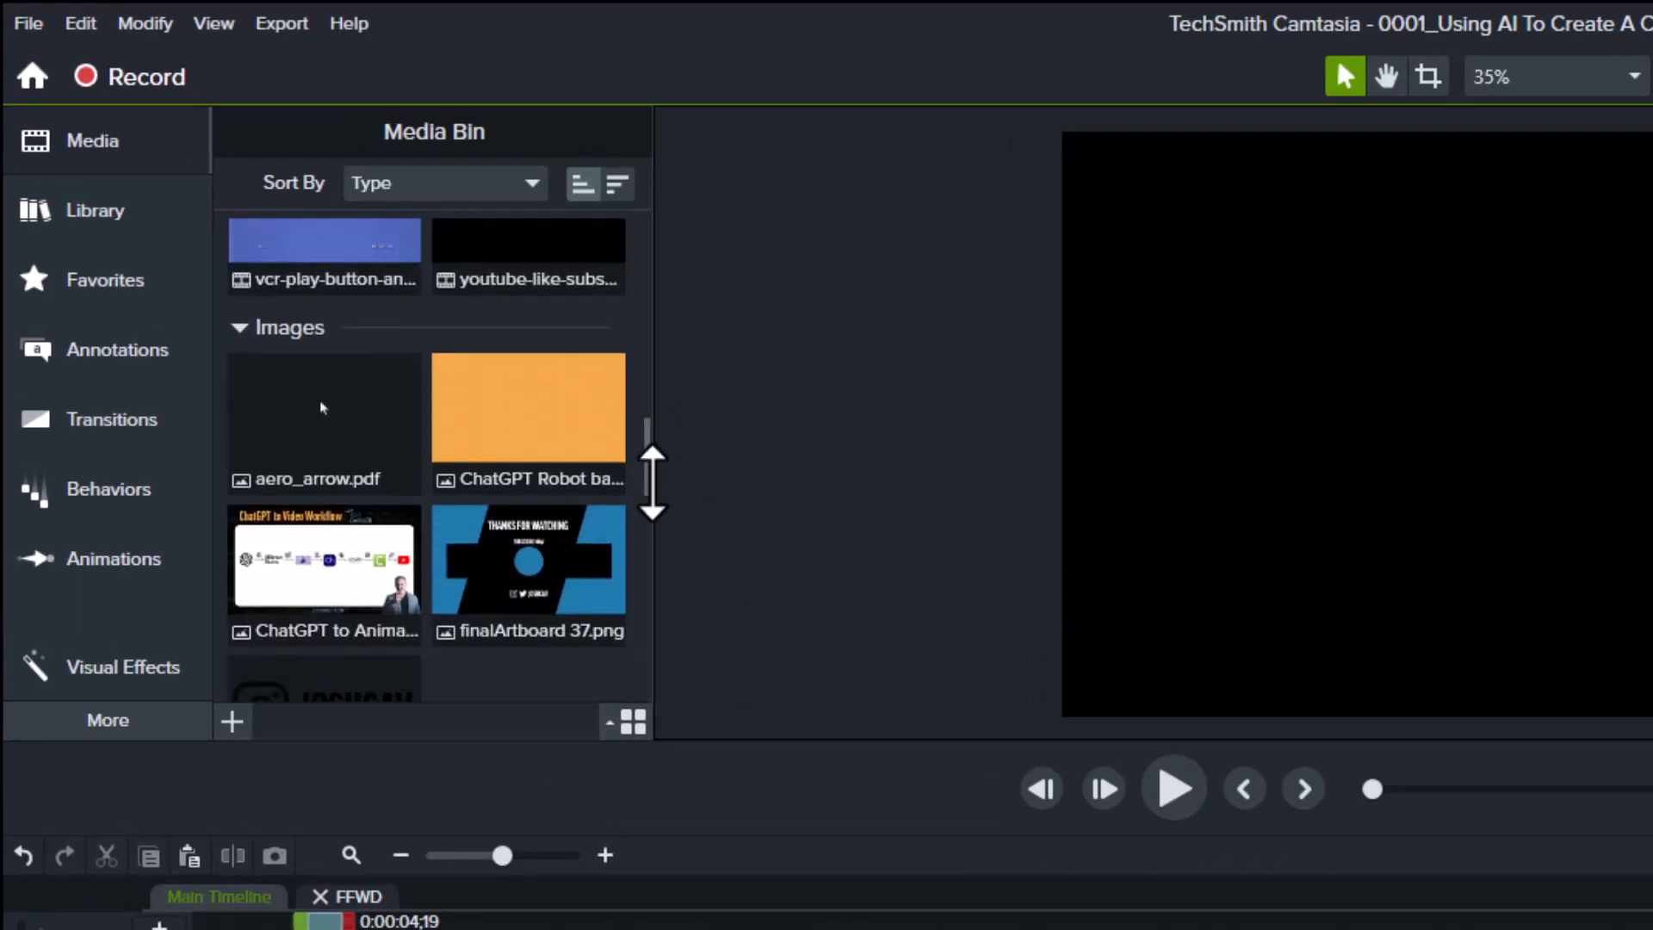
drag(650, 482, 650, 563)
click(341, 482)
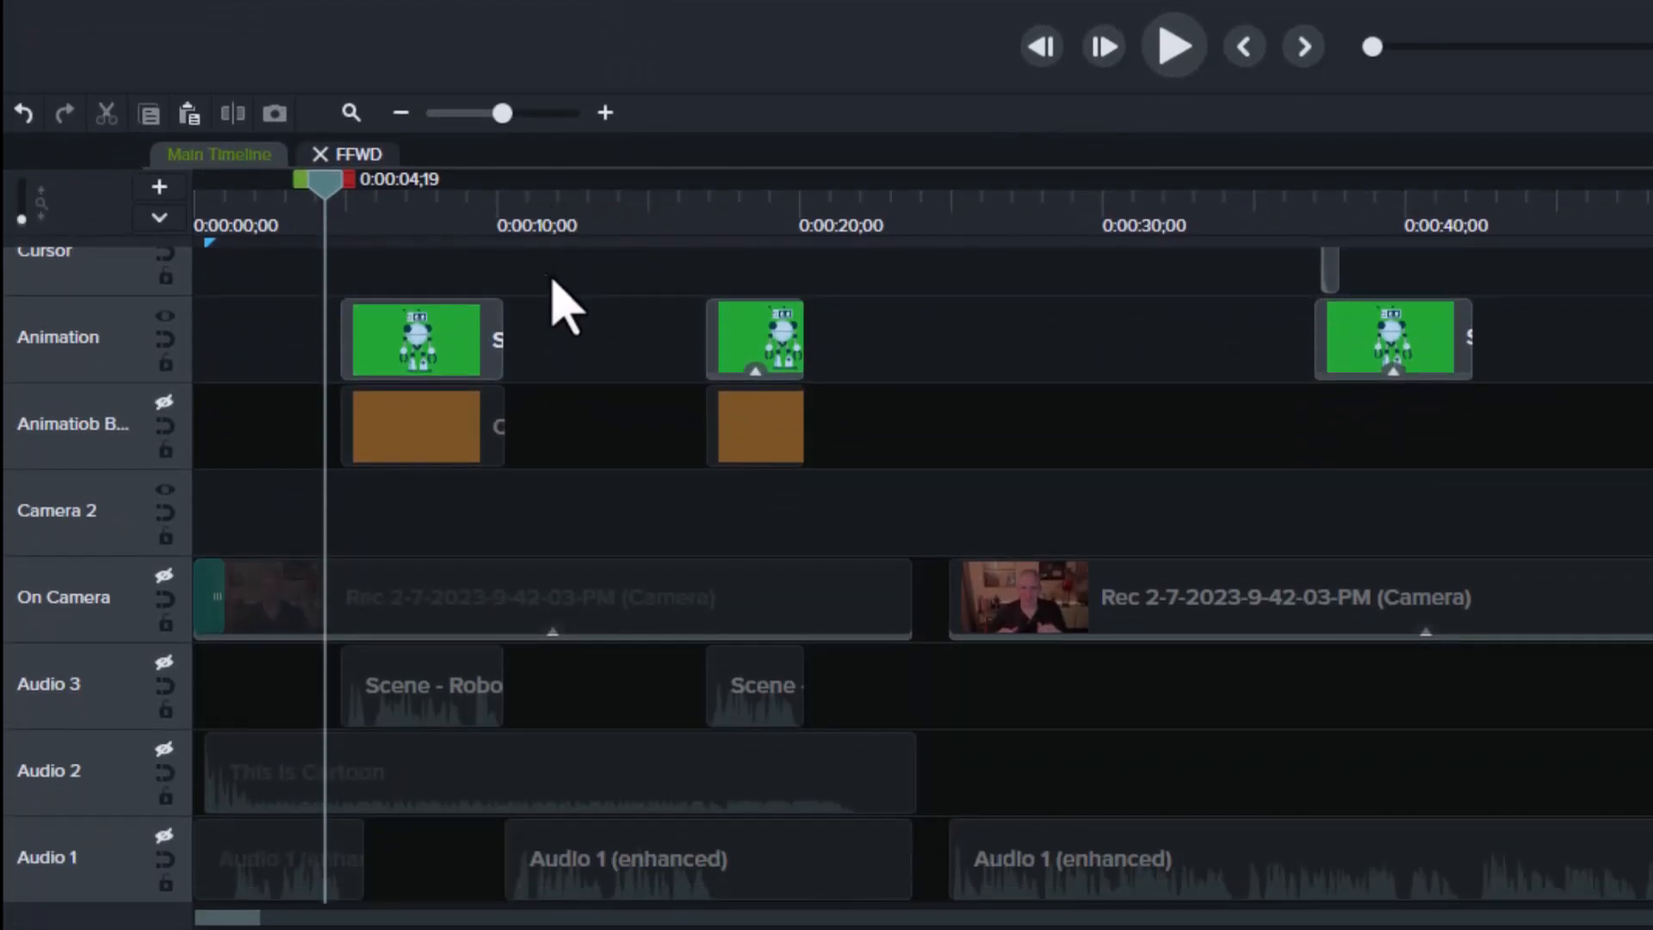
Examine the first robot clip, the orange background clip below it and the robot's separate audio on the timeline.
click(380, 321)
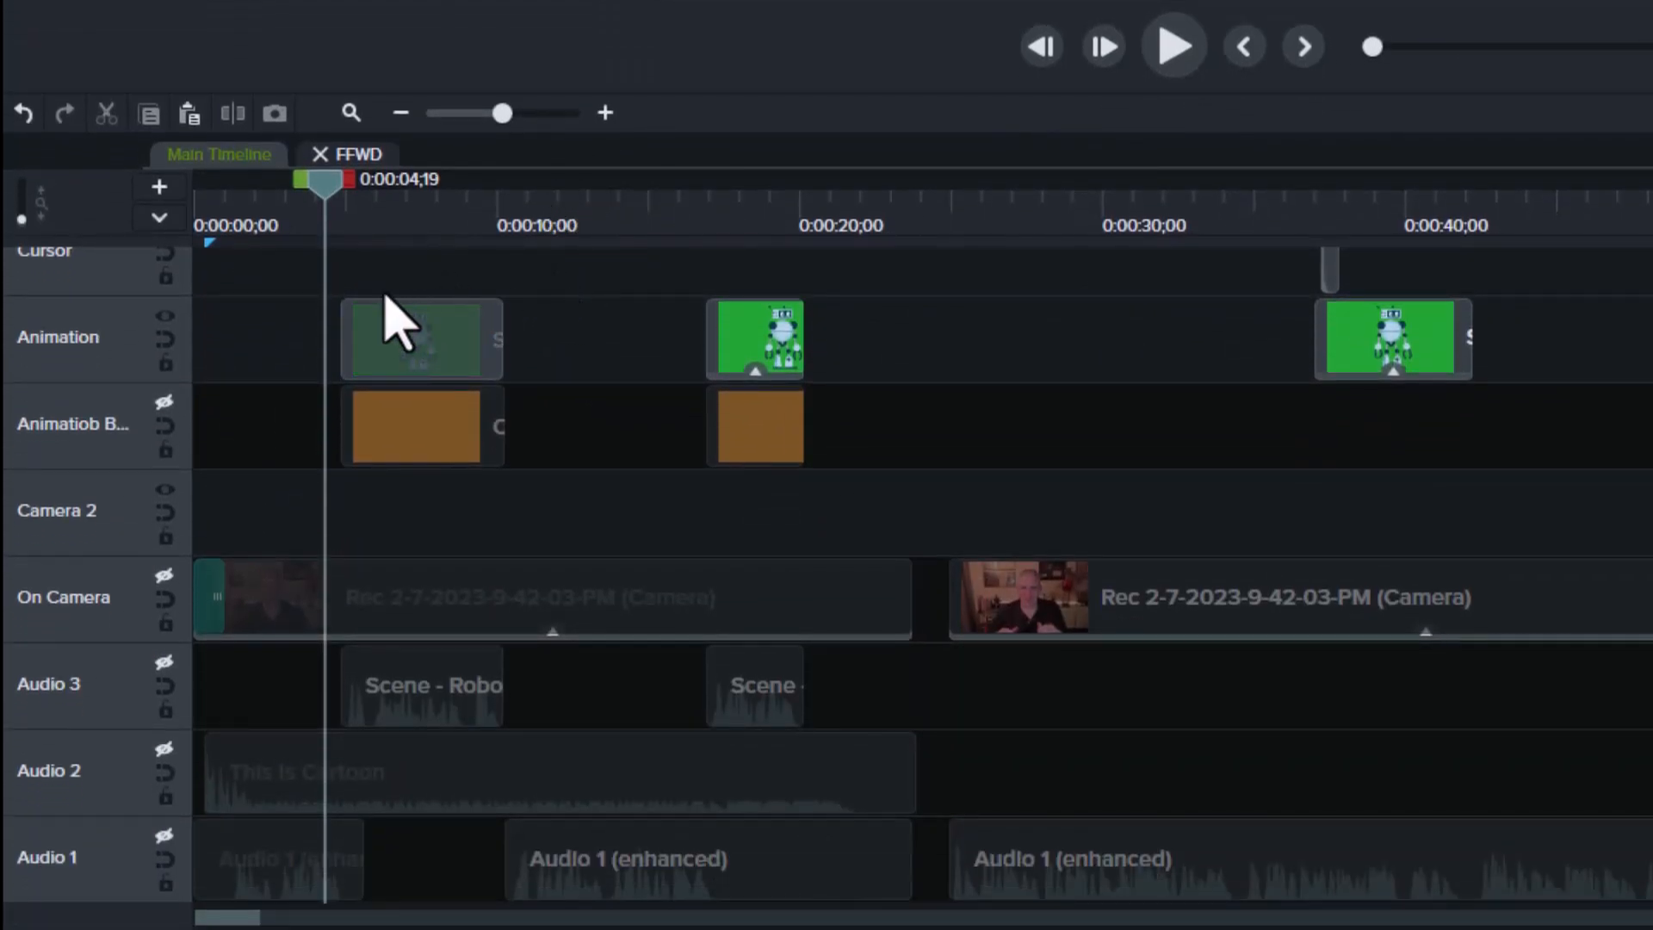
click(398, 459)
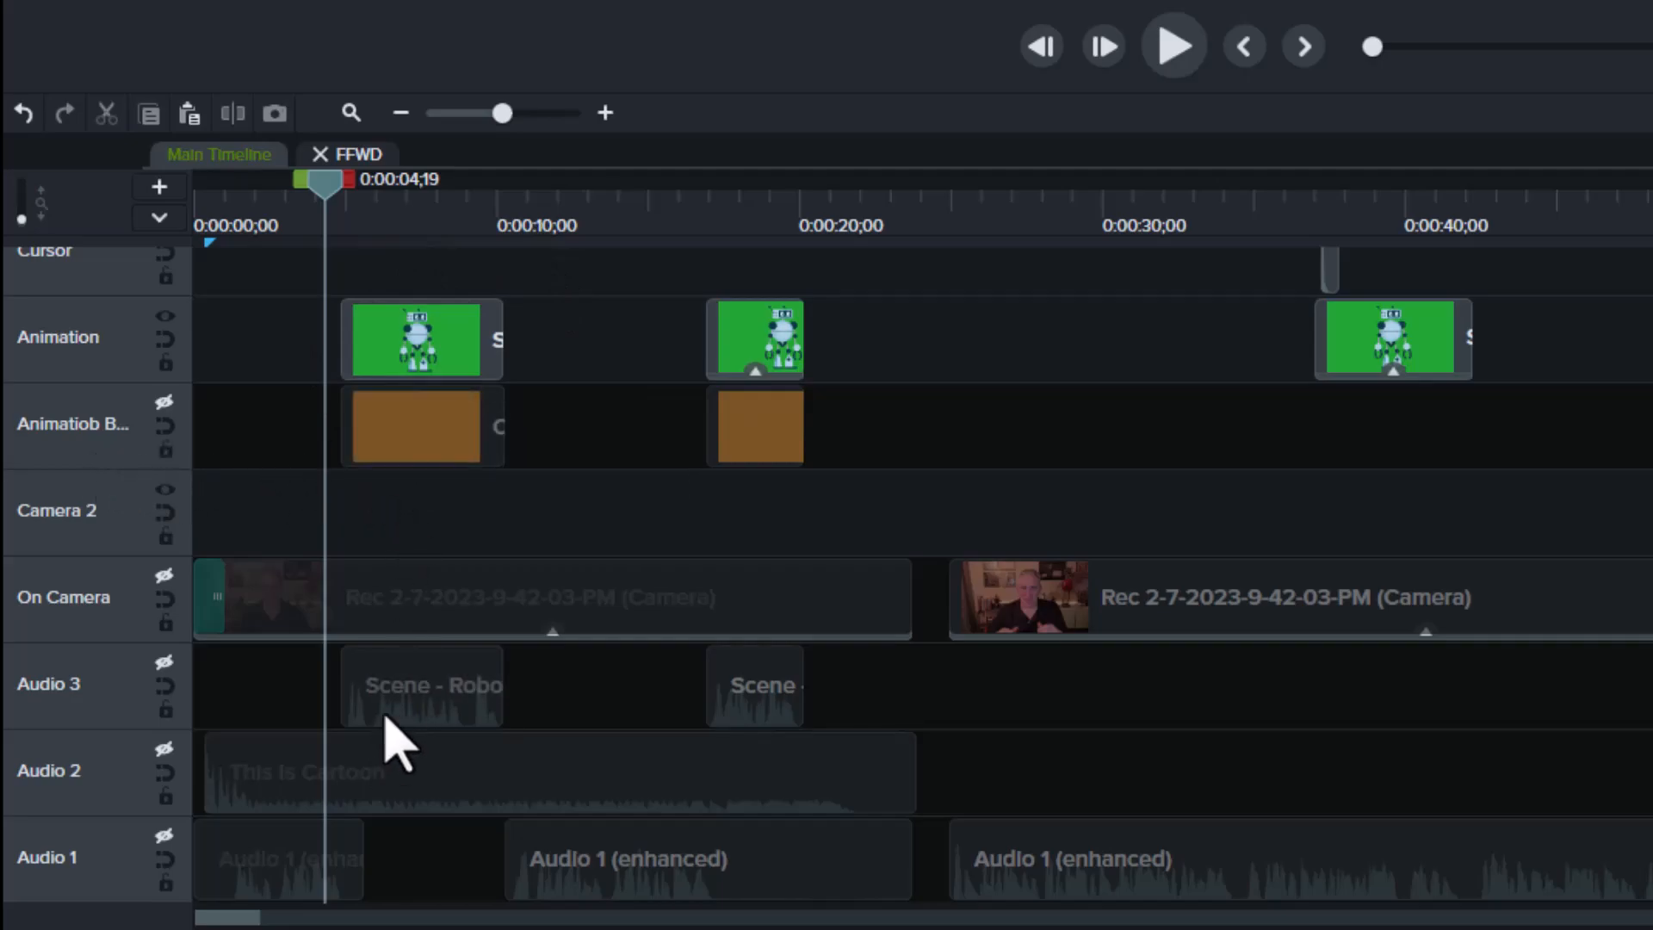
mouse_move(422, 693)
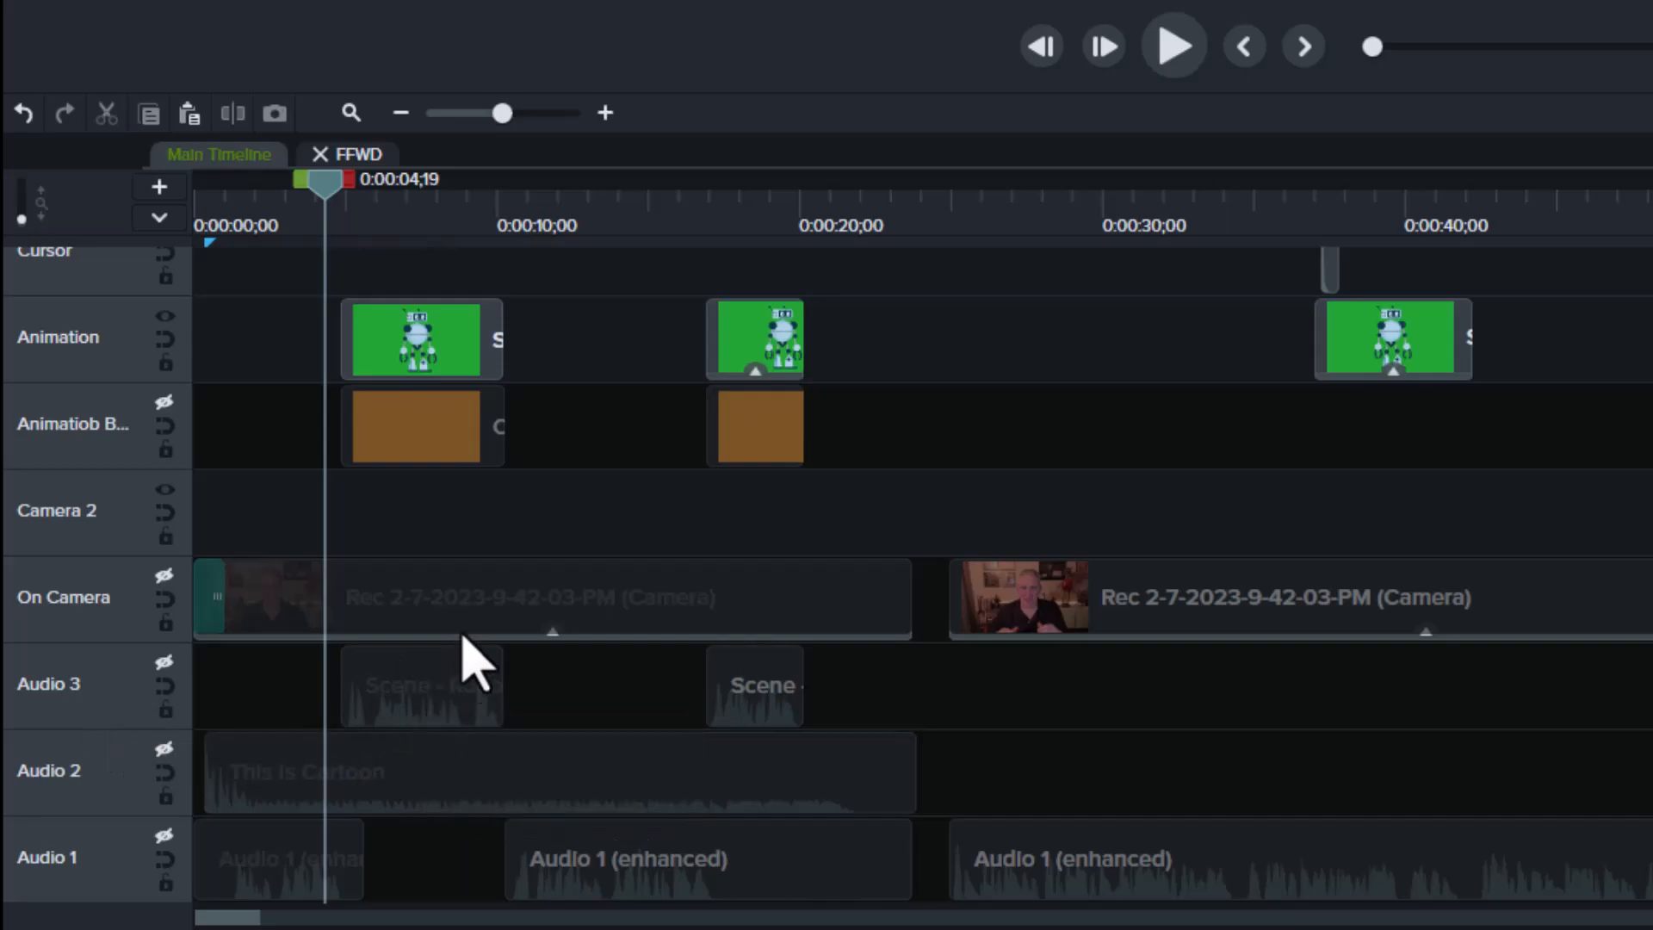
Move the playhead to 0:00:06;37 within the first robot clip and turn on the orange animation background track.
click(341, 195)
click(394, 217)
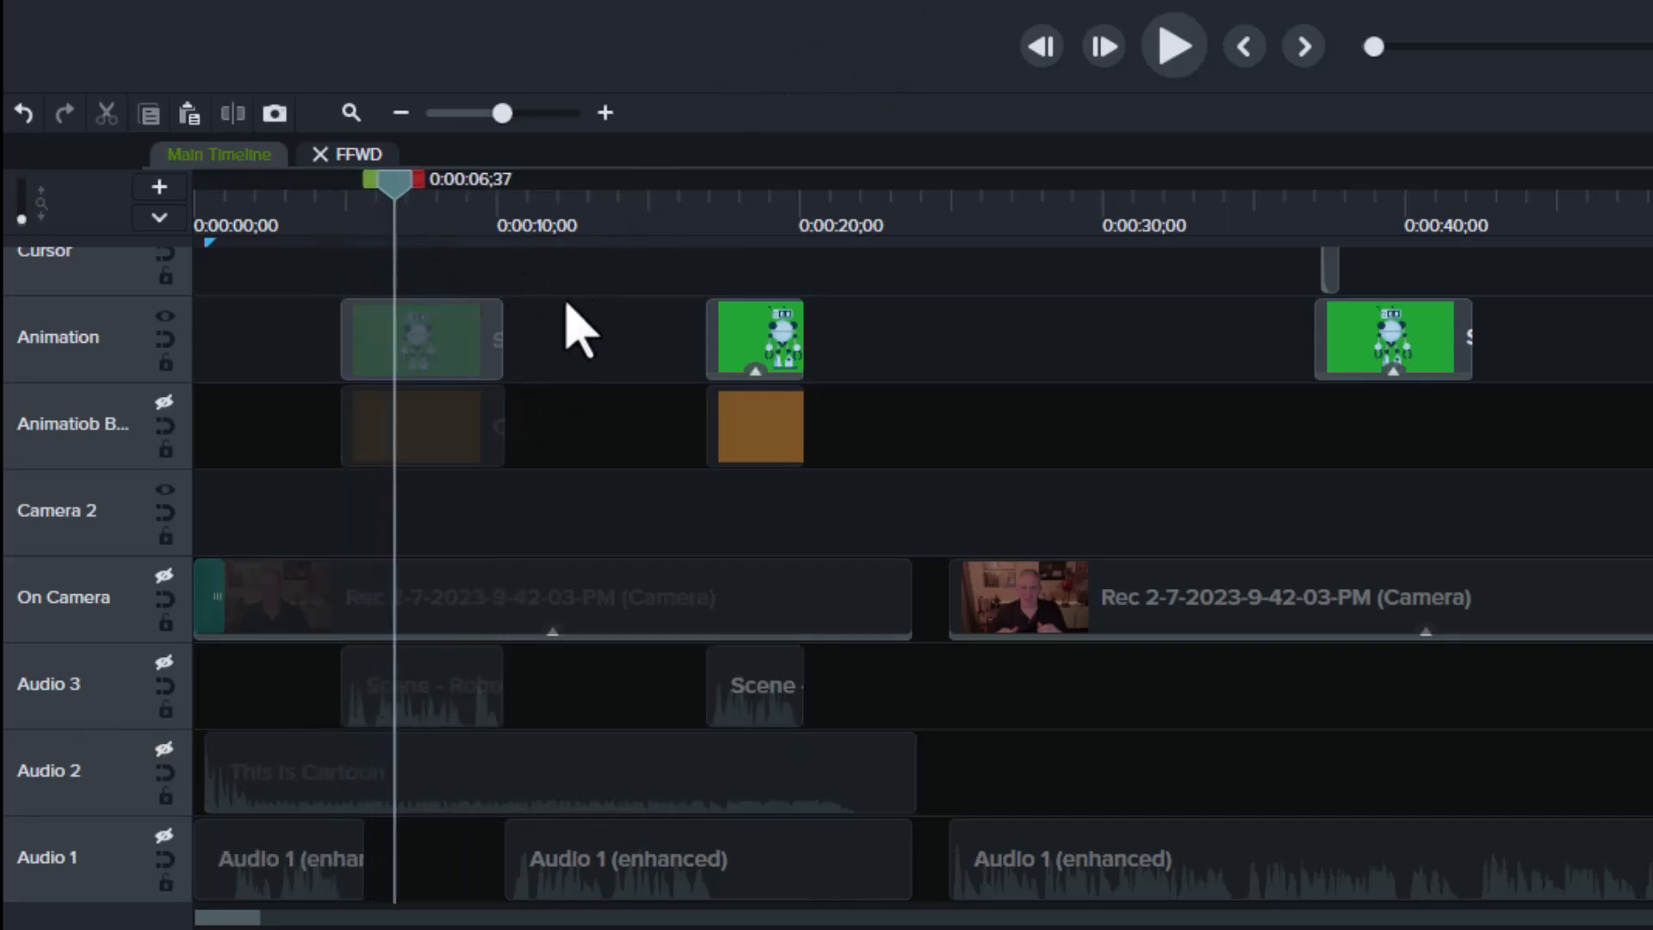
click(164, 403)
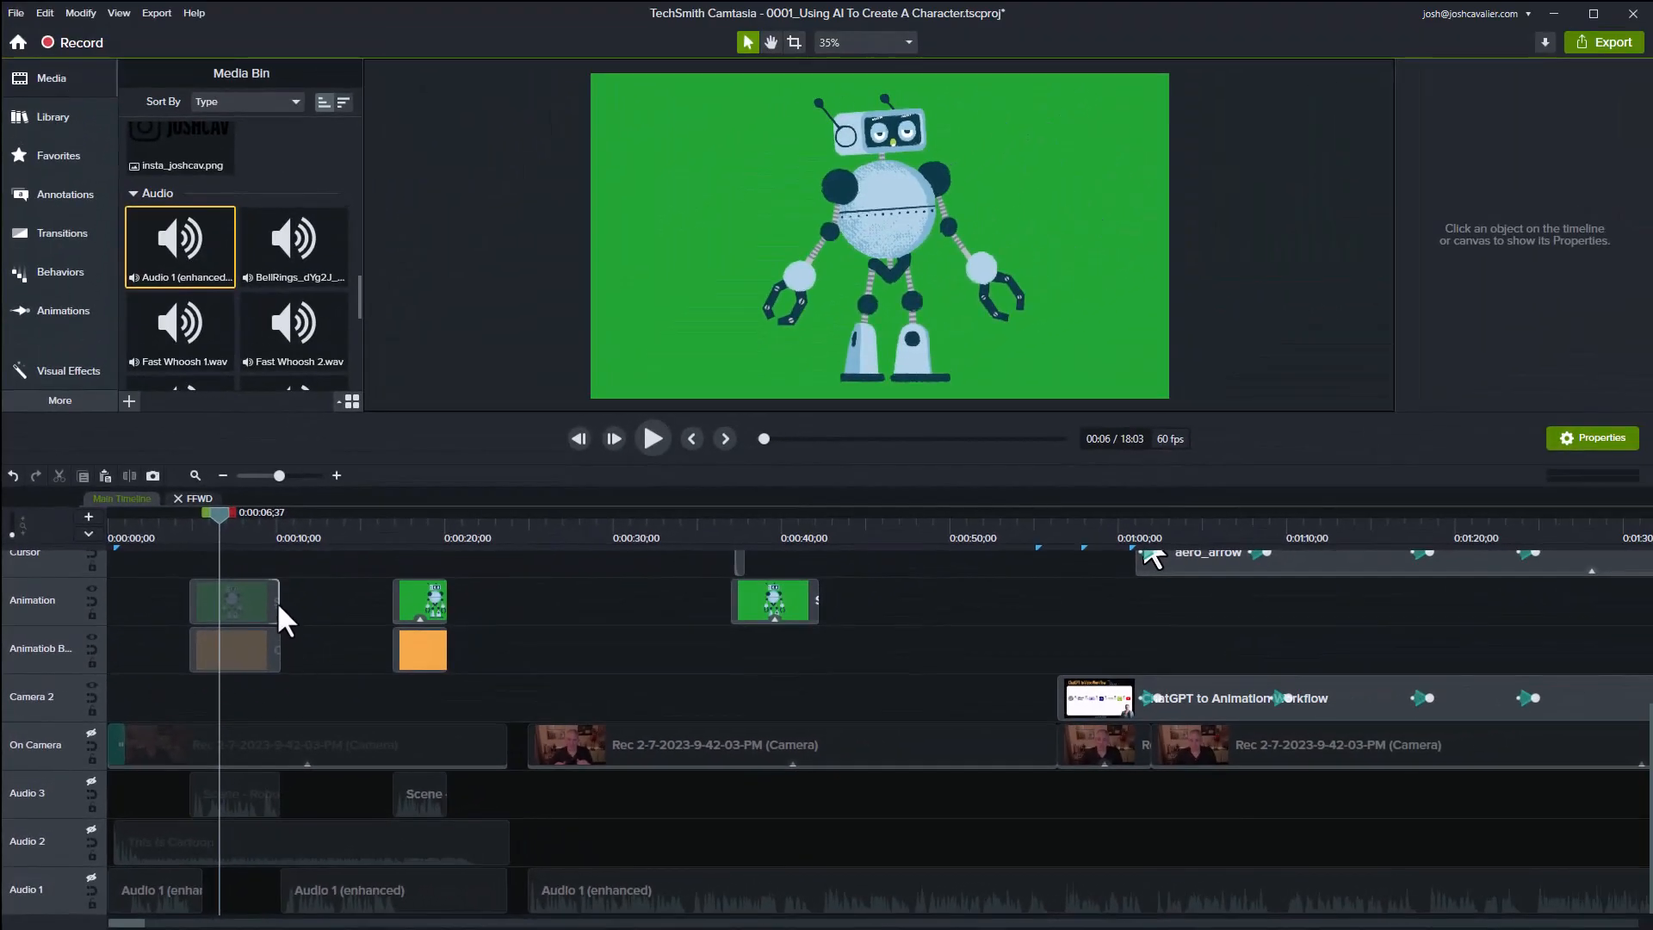
Apply the Remove a Color effect to the first robot clip and sample its green background (#22A535) as the colour to remove.
click(84, 374)
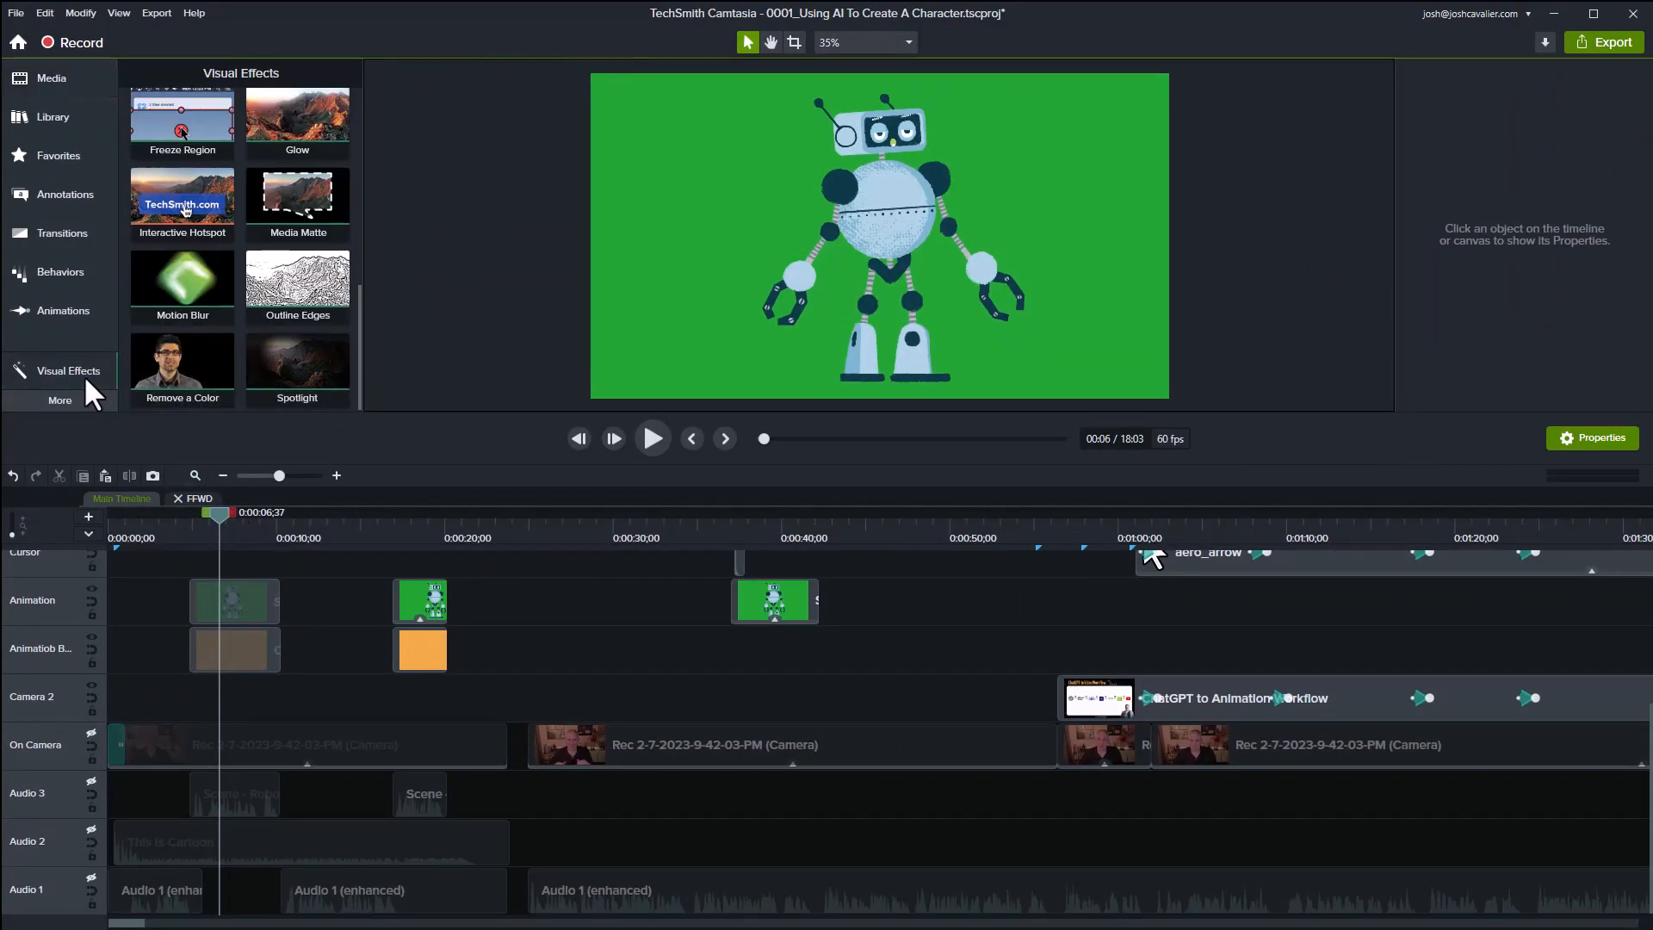
drag(188, 370, 248, 600)
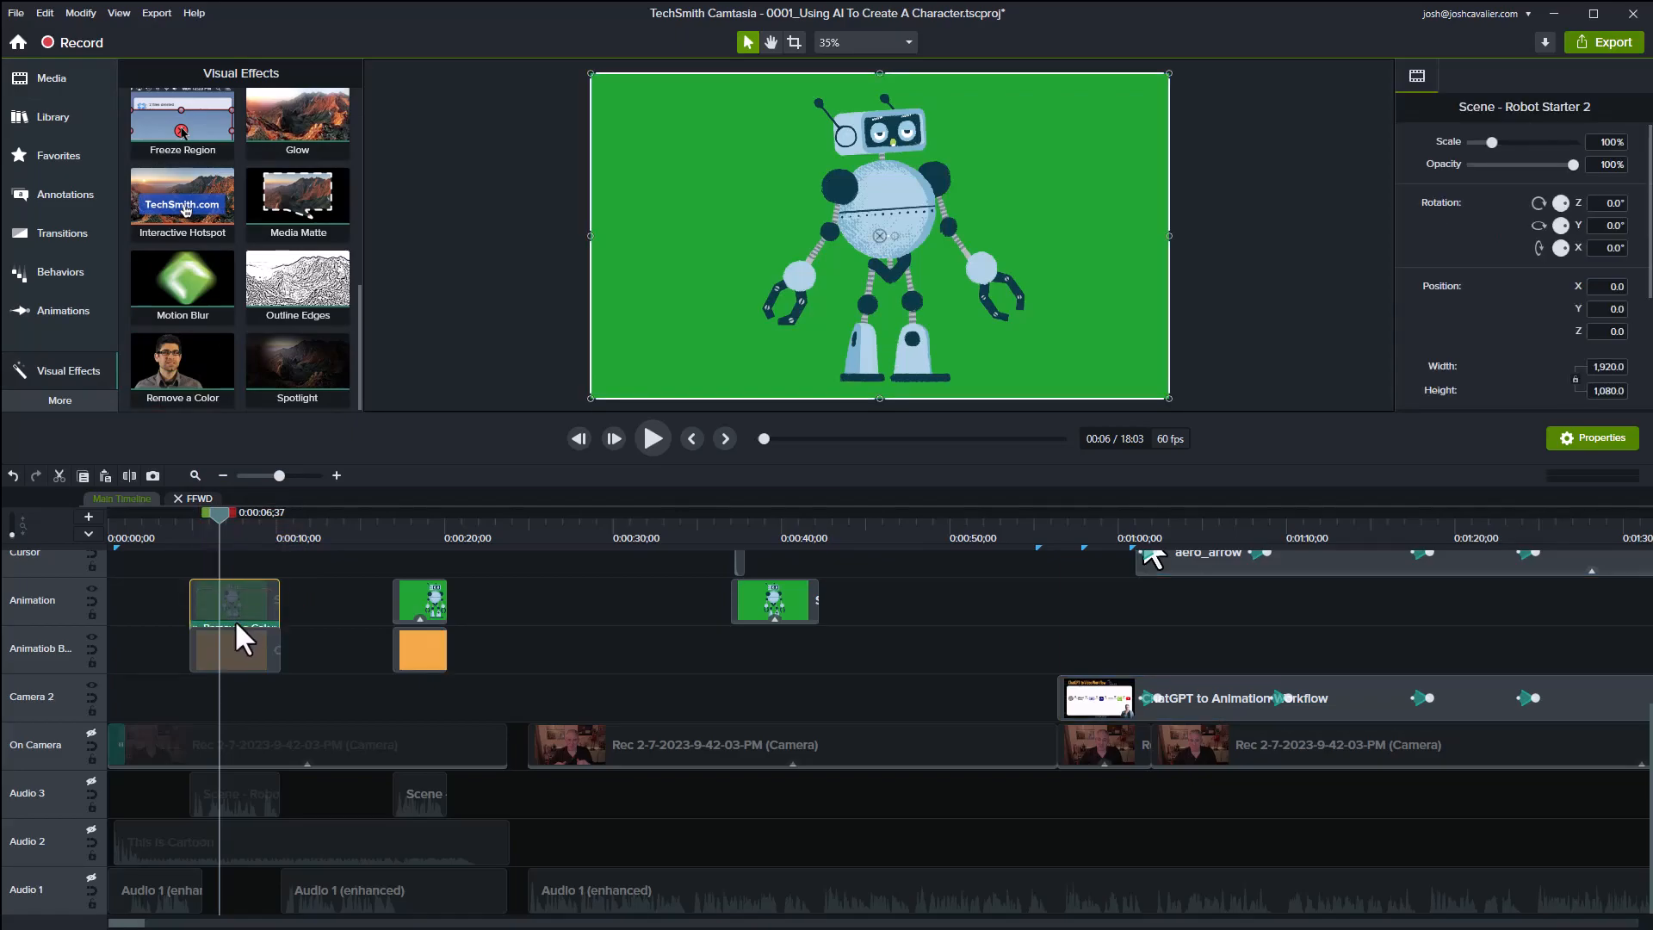
click(256, 611)
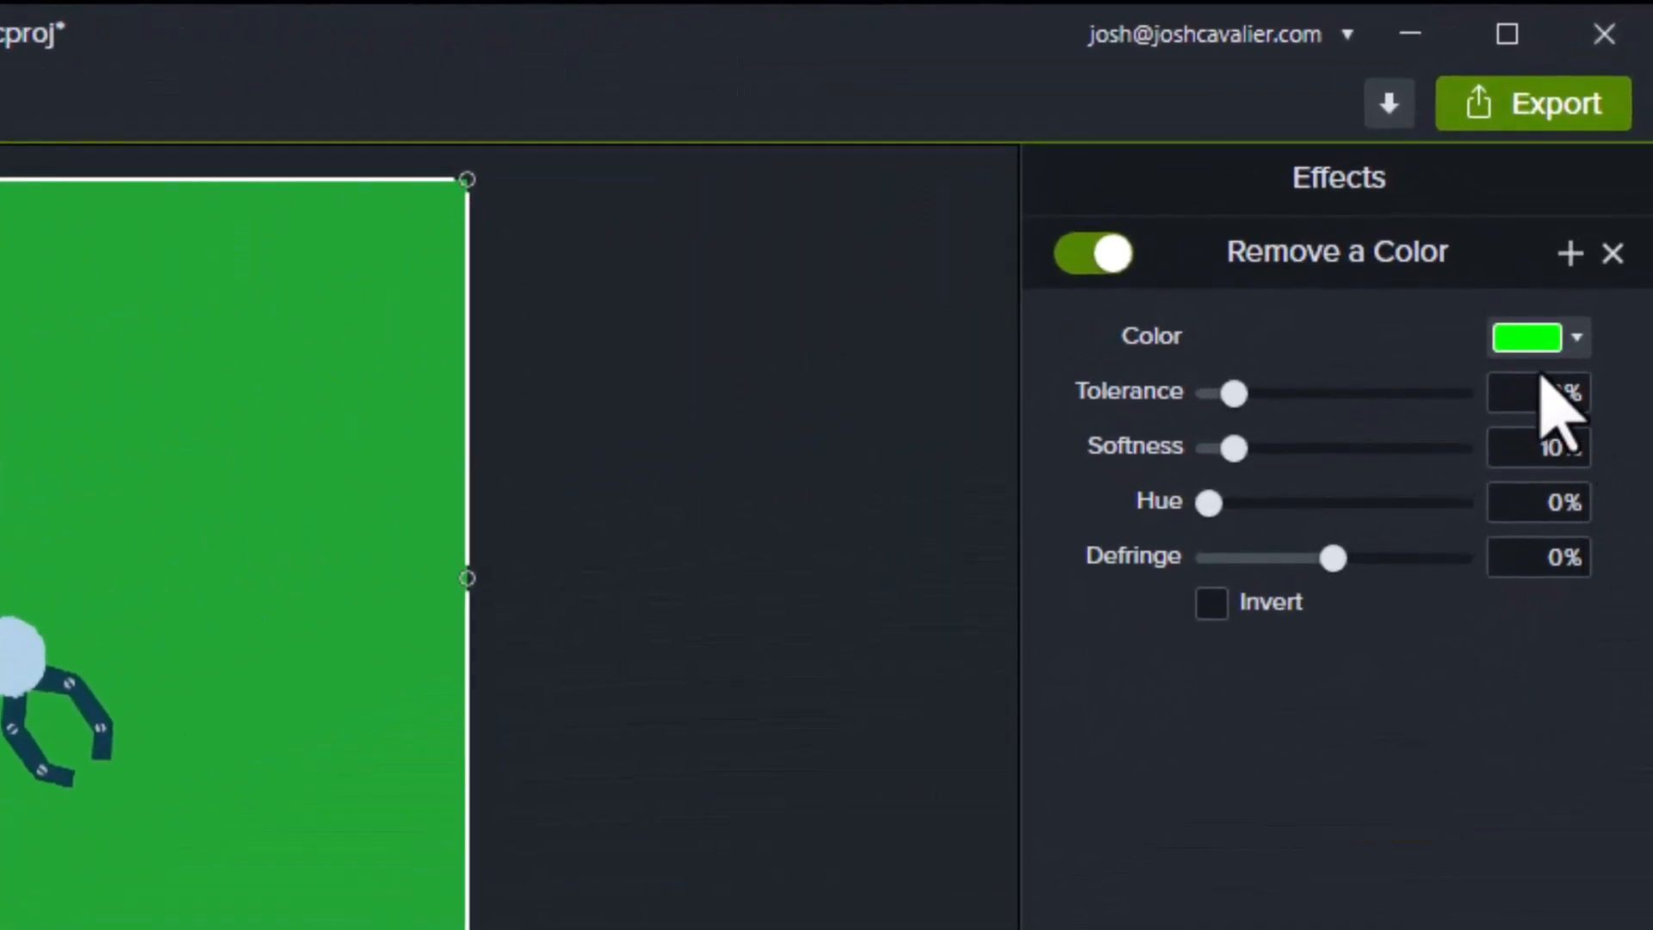
click(1603, 140)
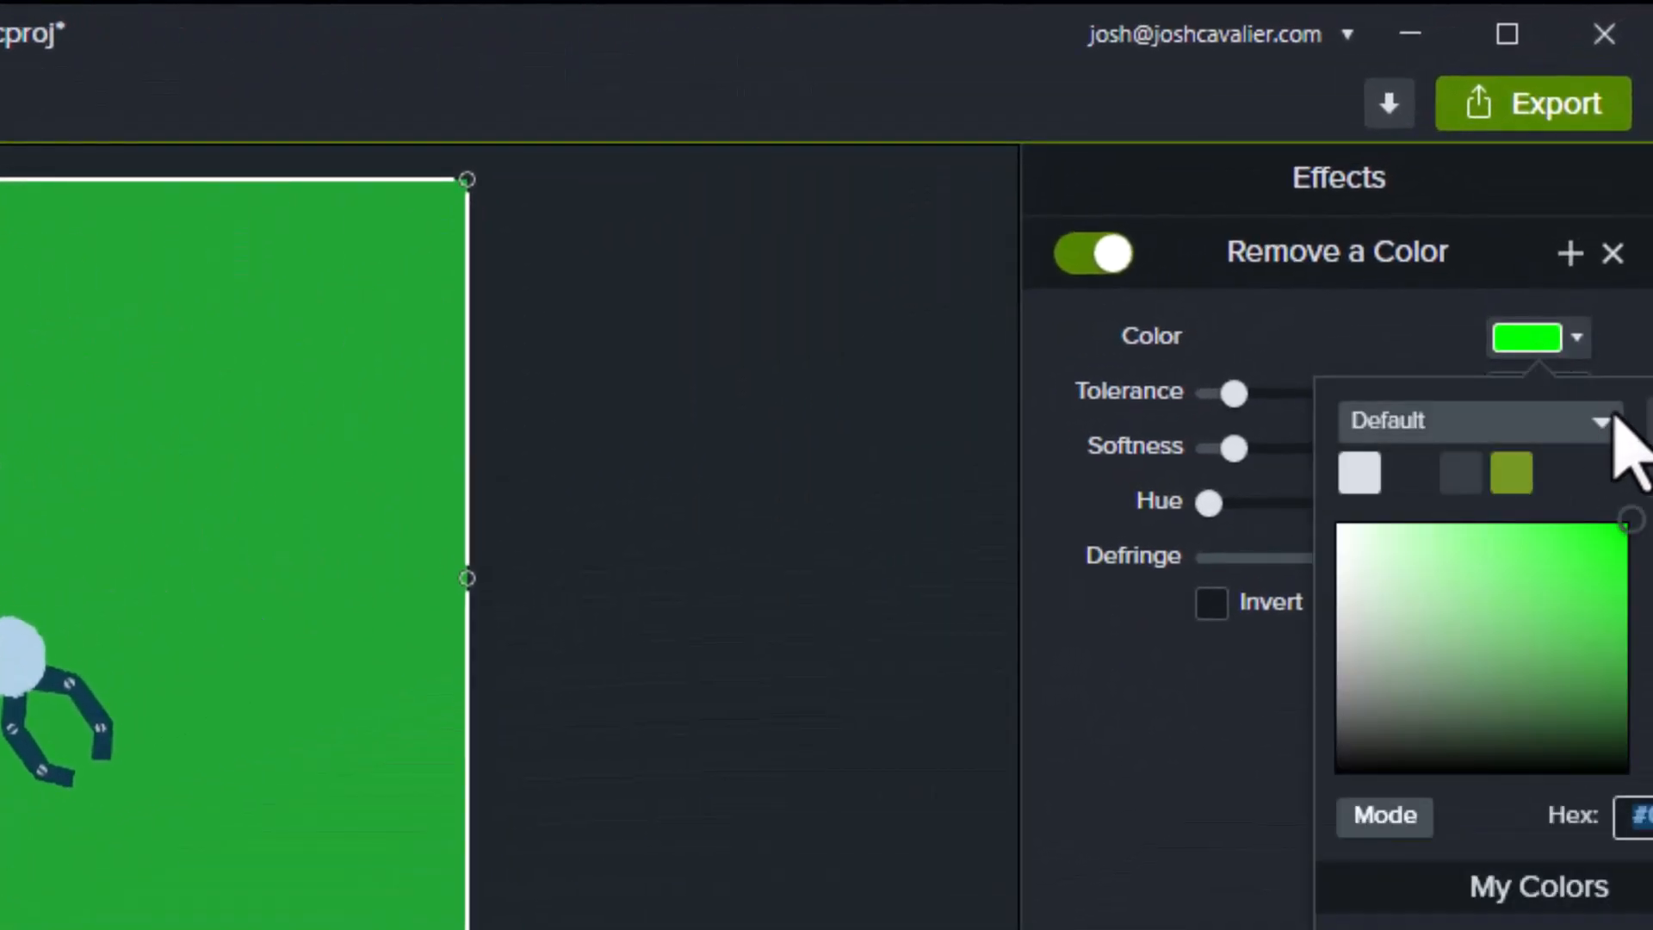
click(1603, 400)
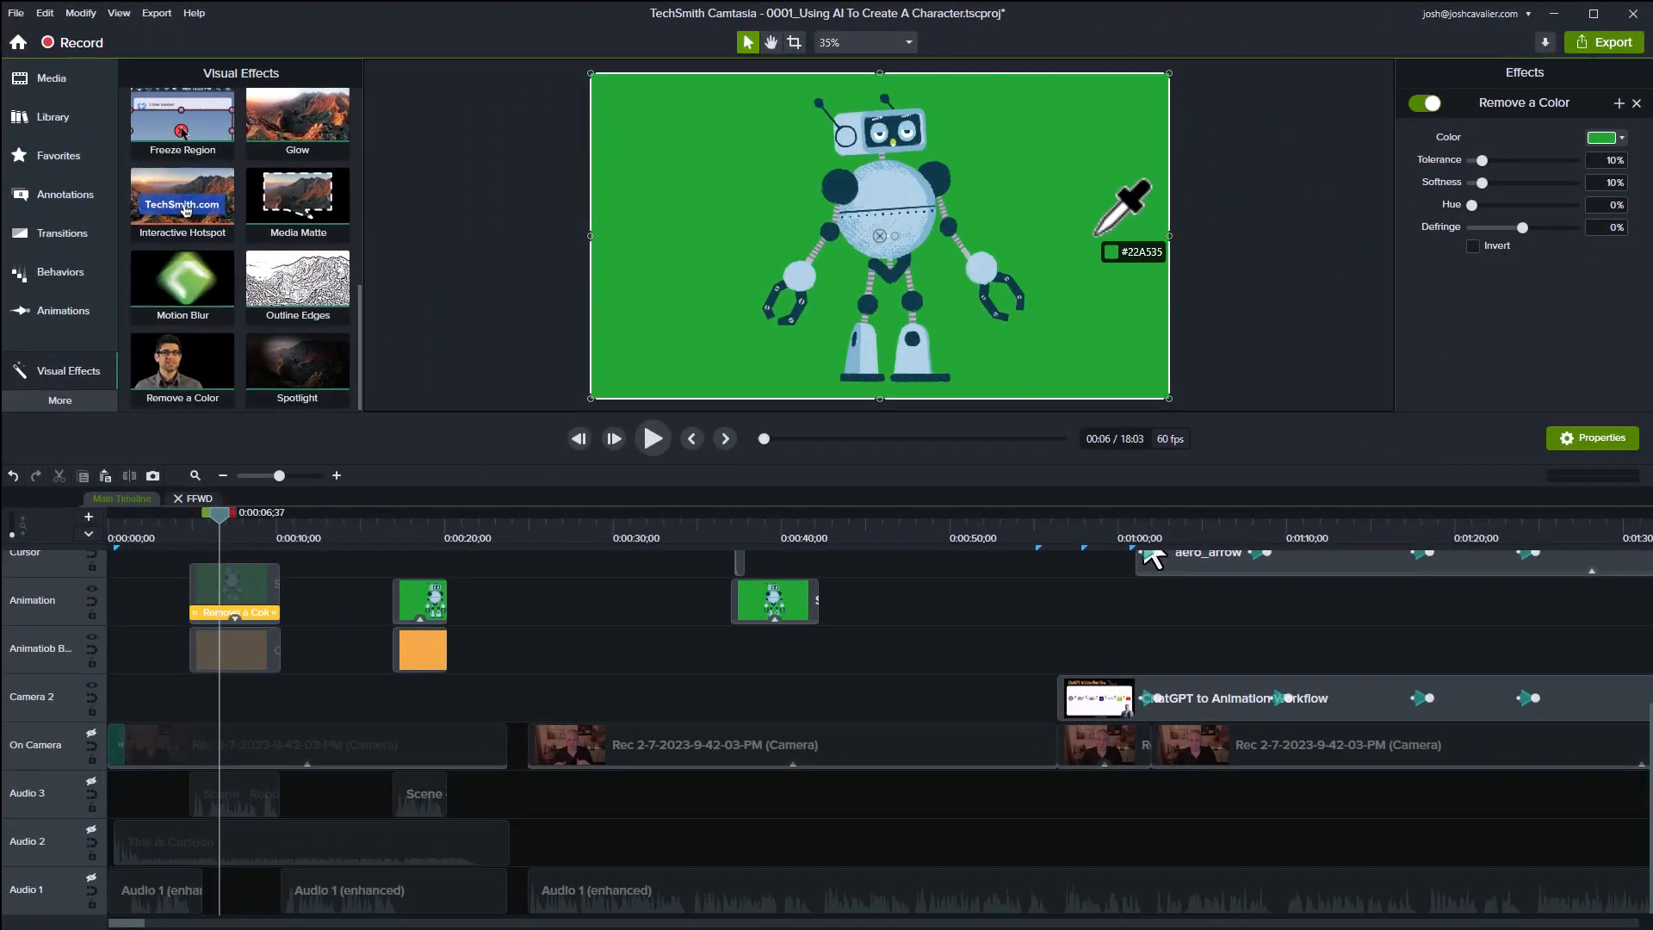
click(1096, 233)
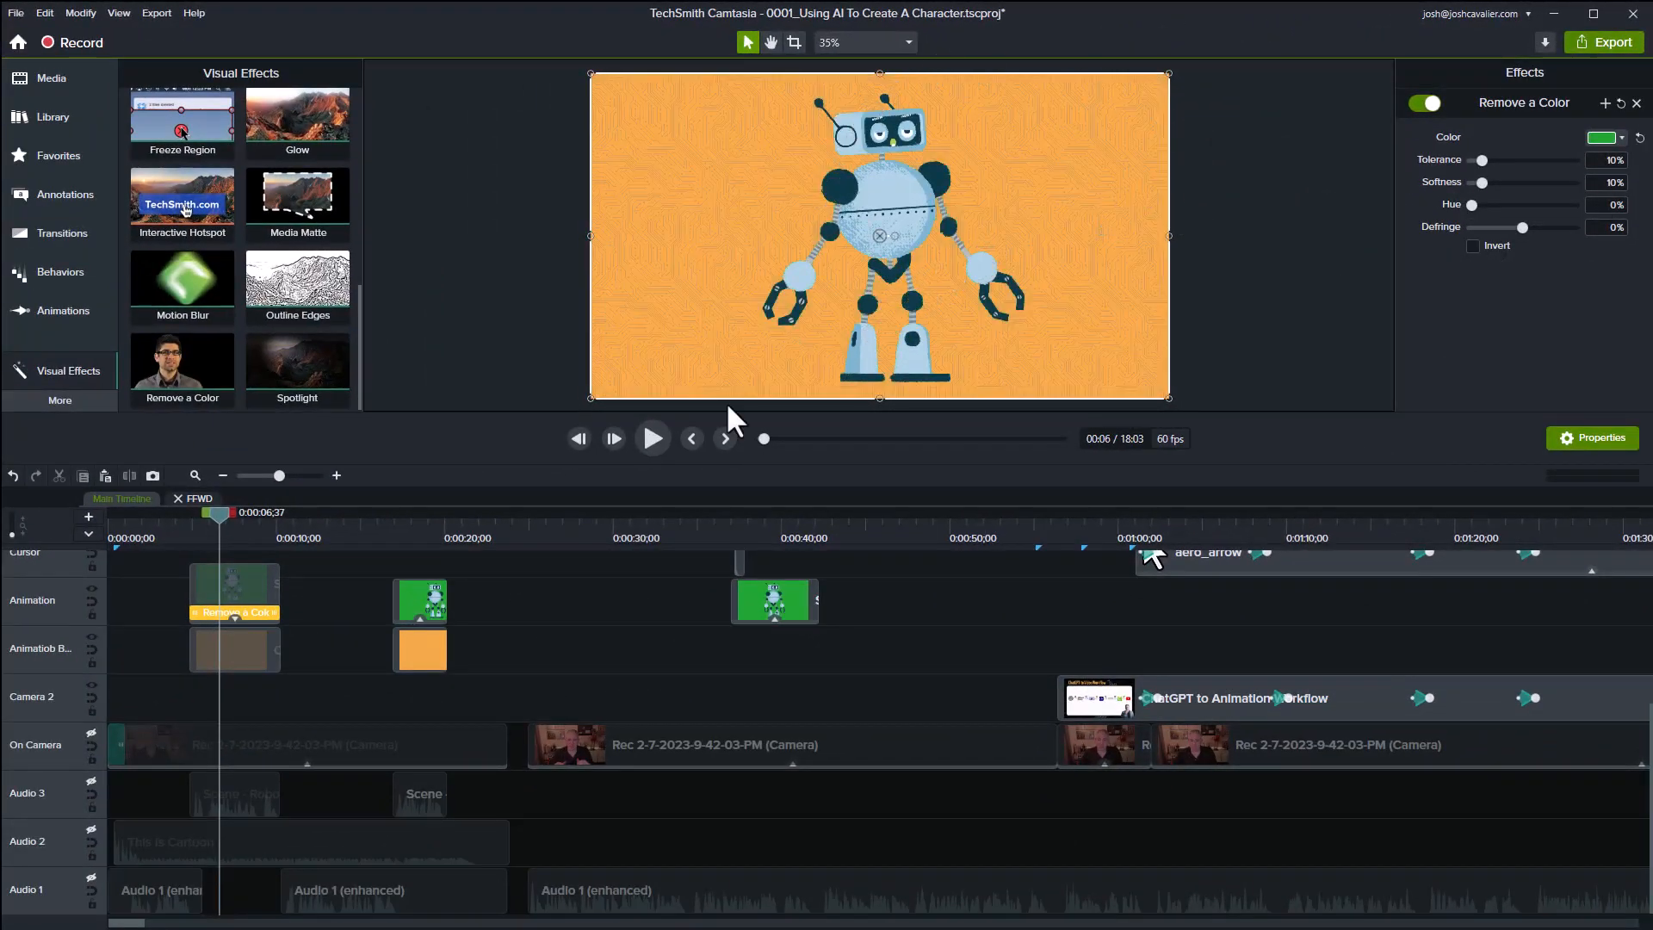
Turn on the Audio 3 track with the robot's voice and play back part of the first robot clip.
click(90, 780)
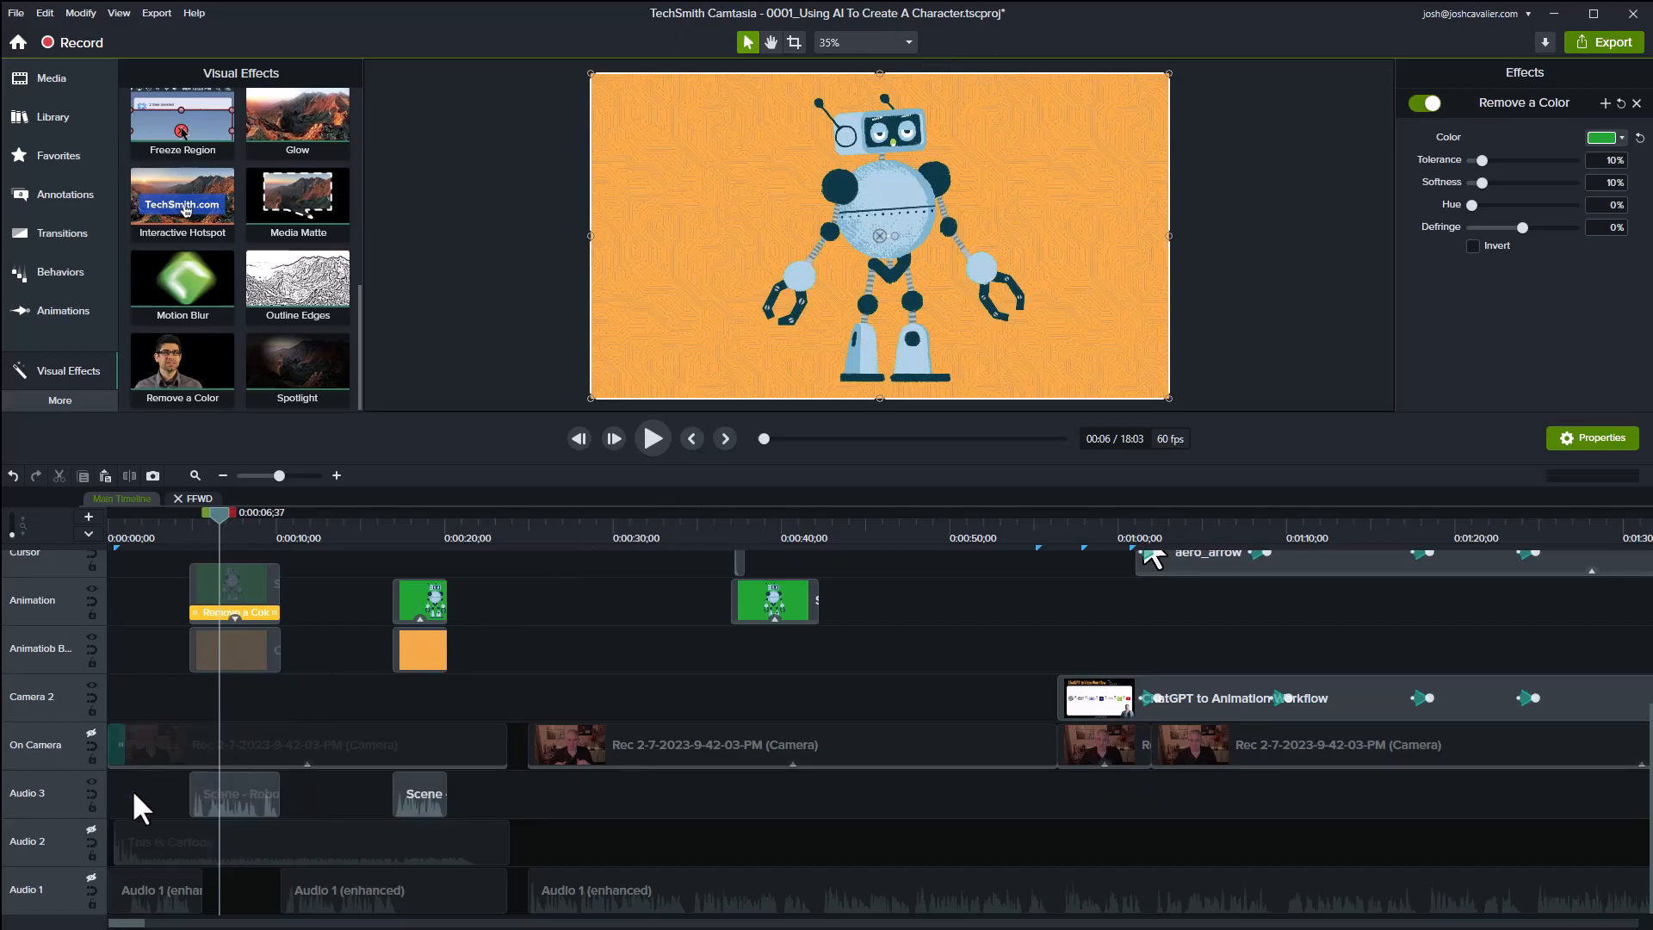
drag(232, 513, 214, 517)
key(space)
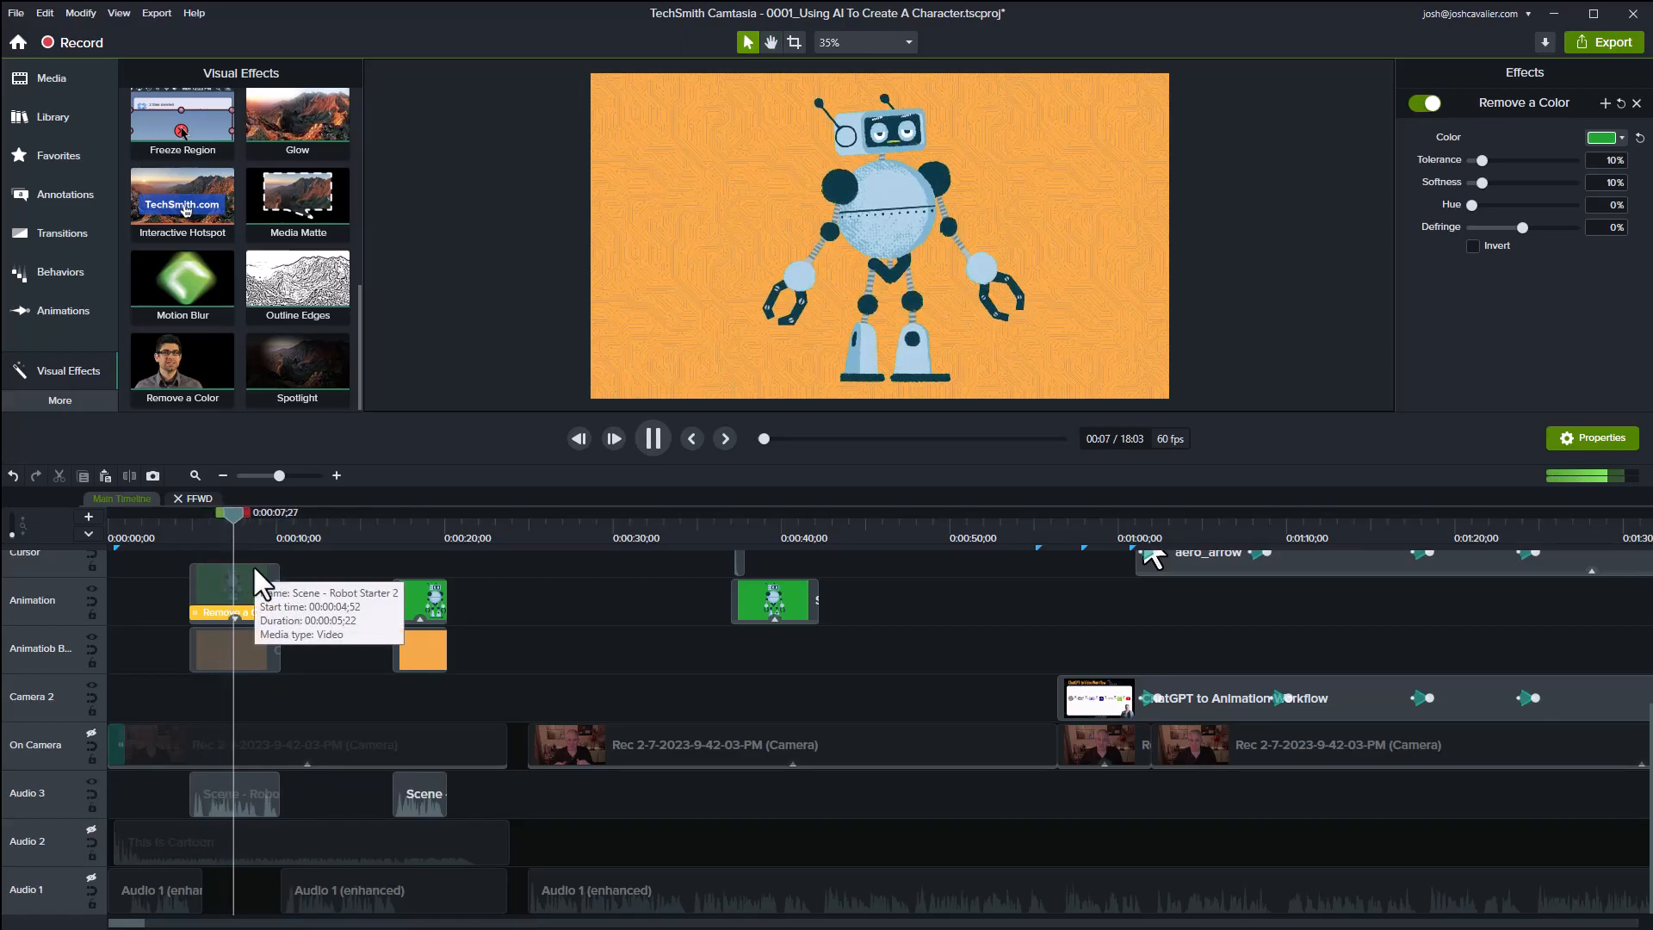
key(space)
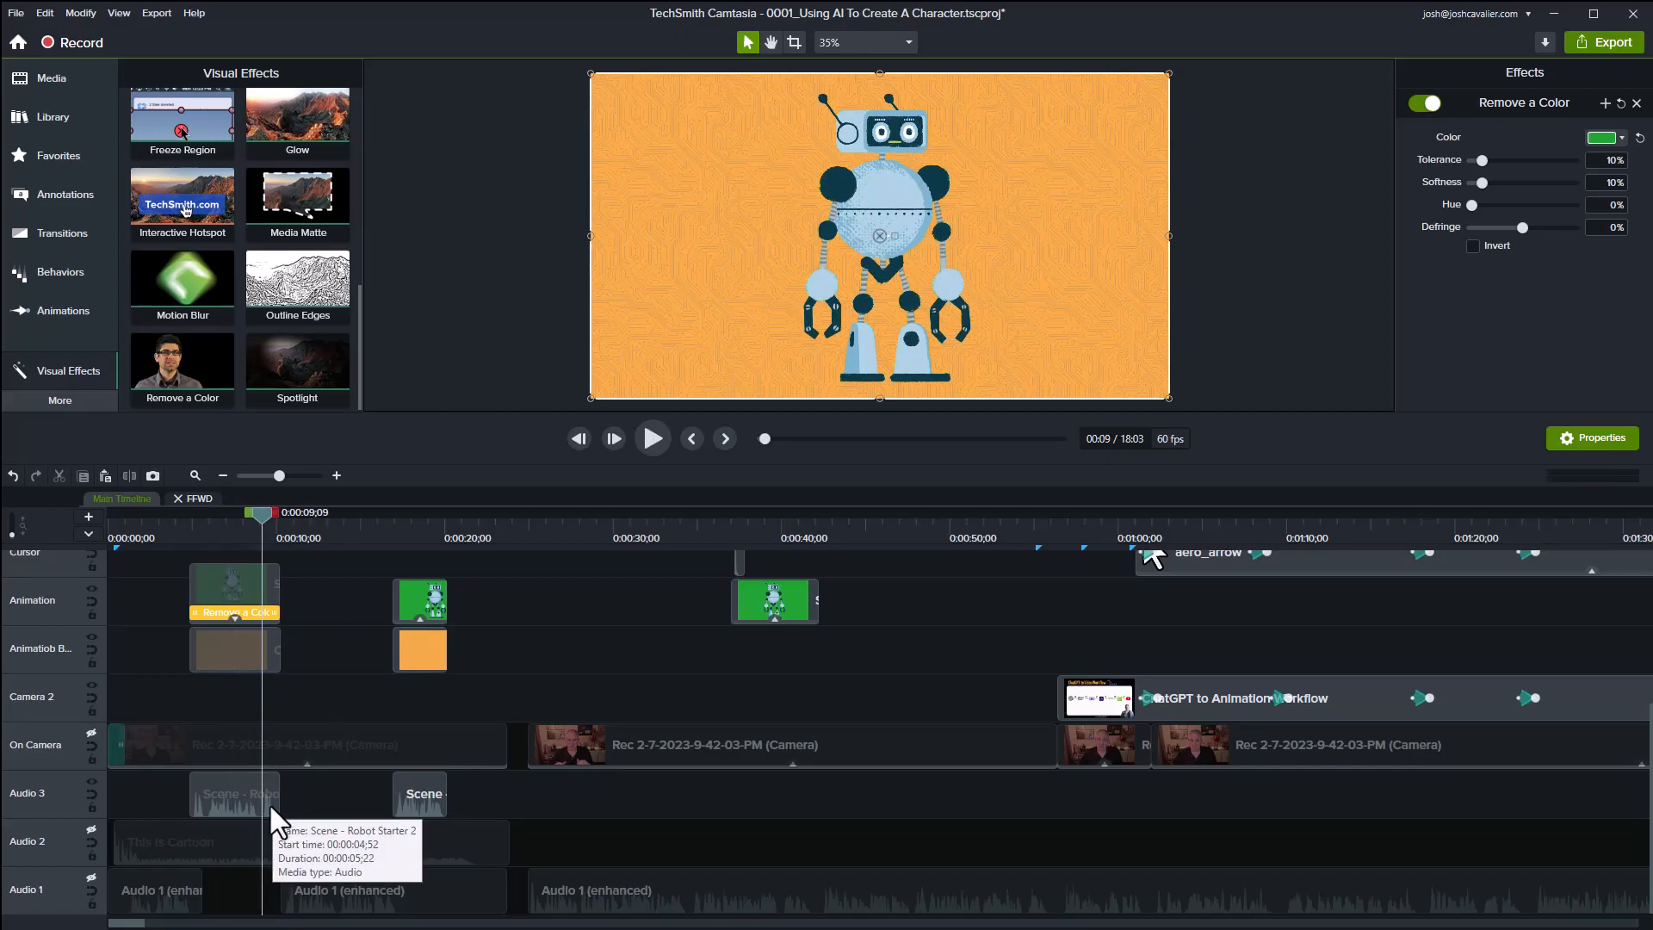
Turn on the Audio 2 music track and replay the first robot clip from near its start with the music.
click(91, 828)
drag(262, 514, 206, 556)
key(space)
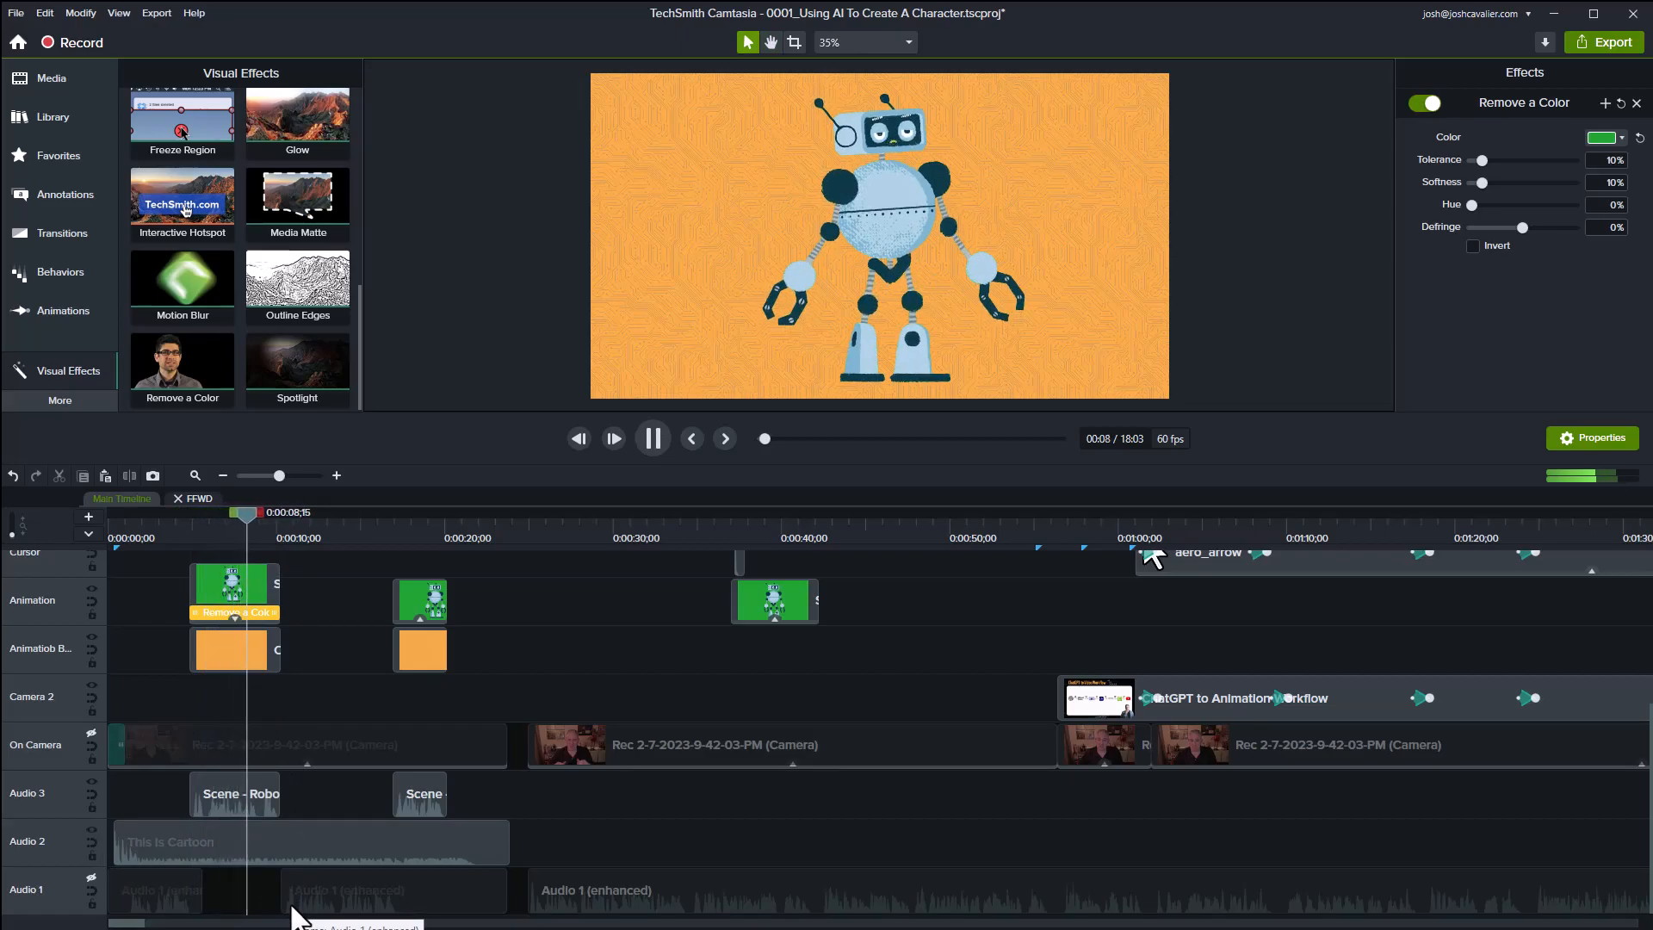
key(space)
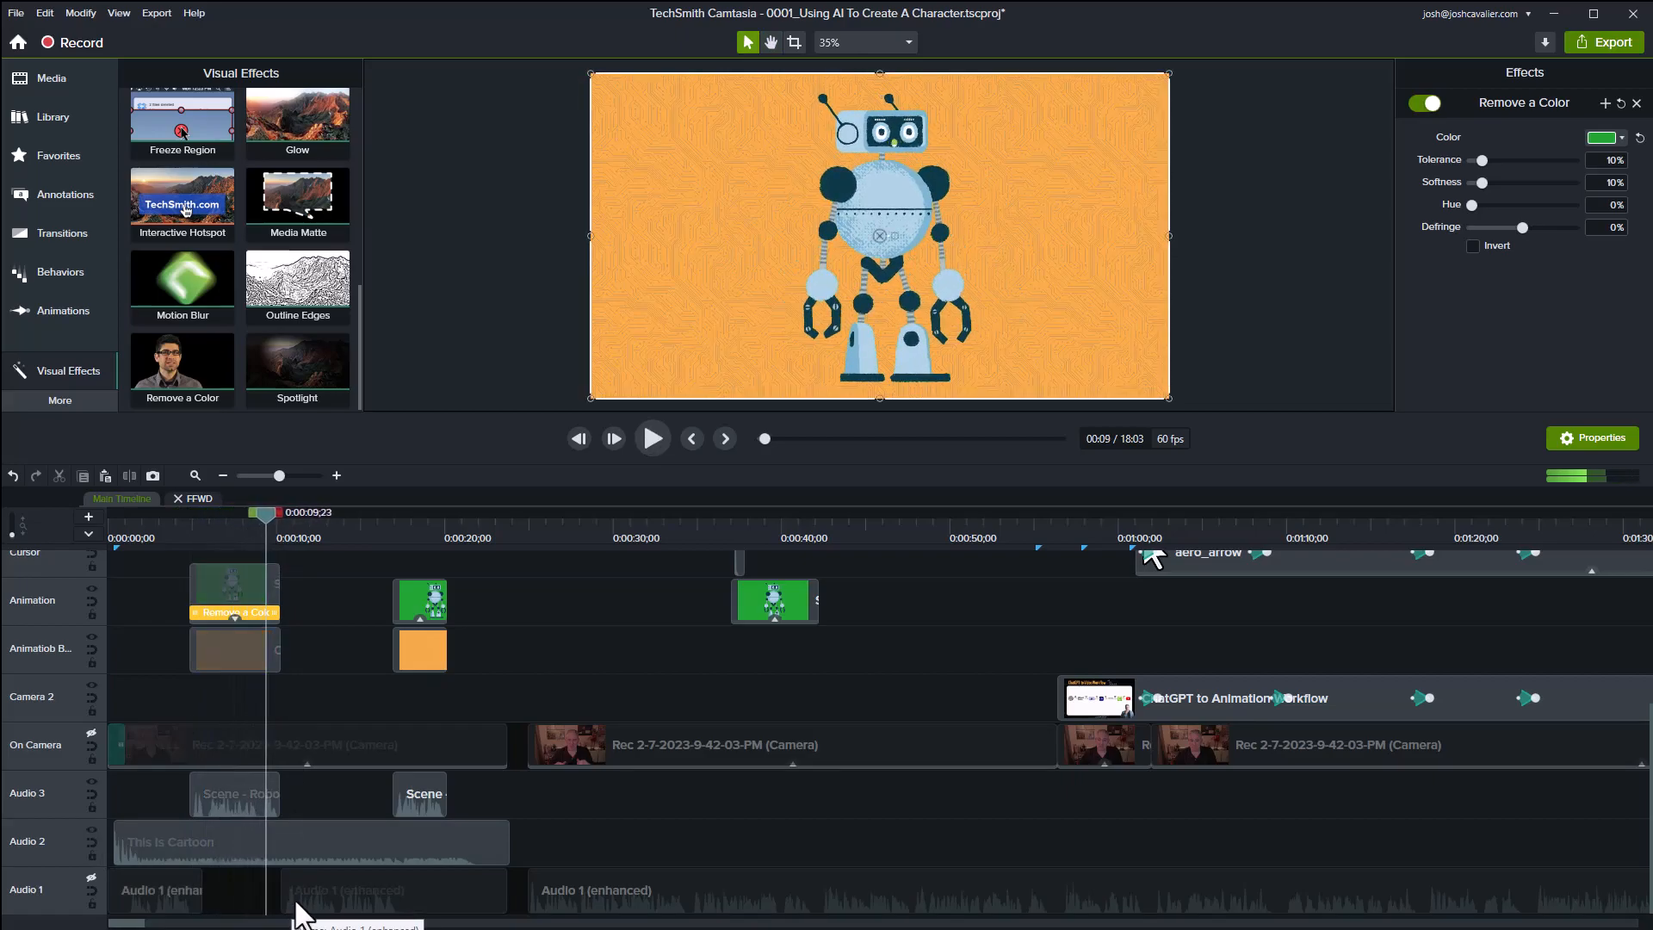
Turn on the Audio 1 narration track and play a short stretch of the timeline before the first robot clip.
click(89, 876)
drag(270, 508, 164, 522)
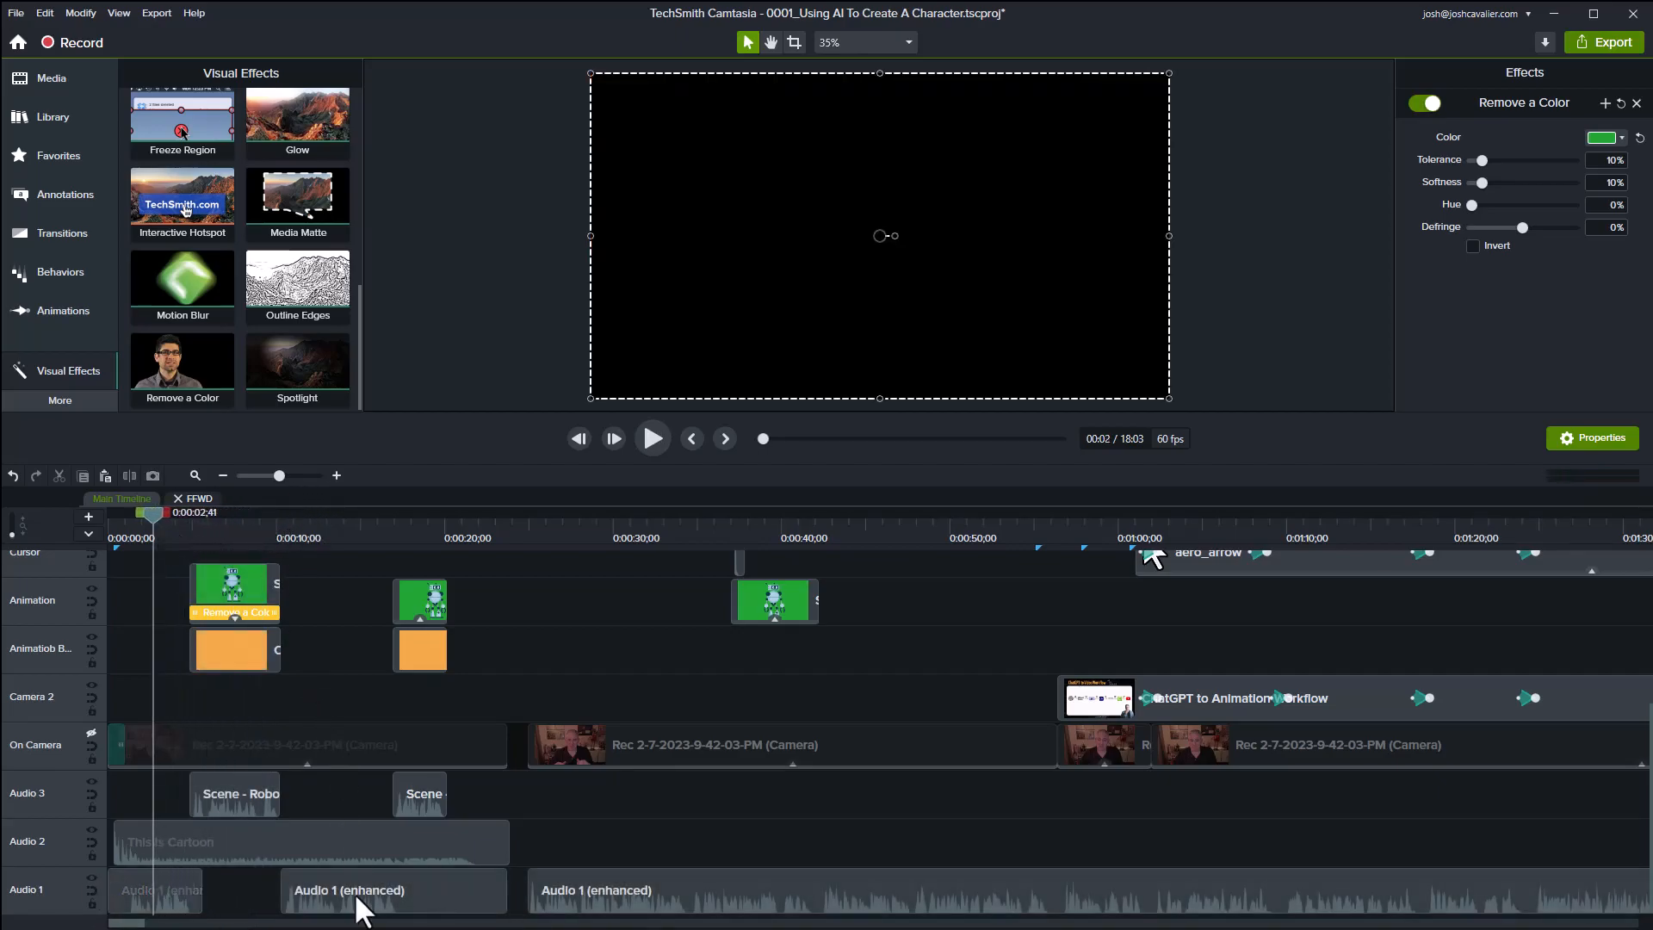
key(space)
key(space)
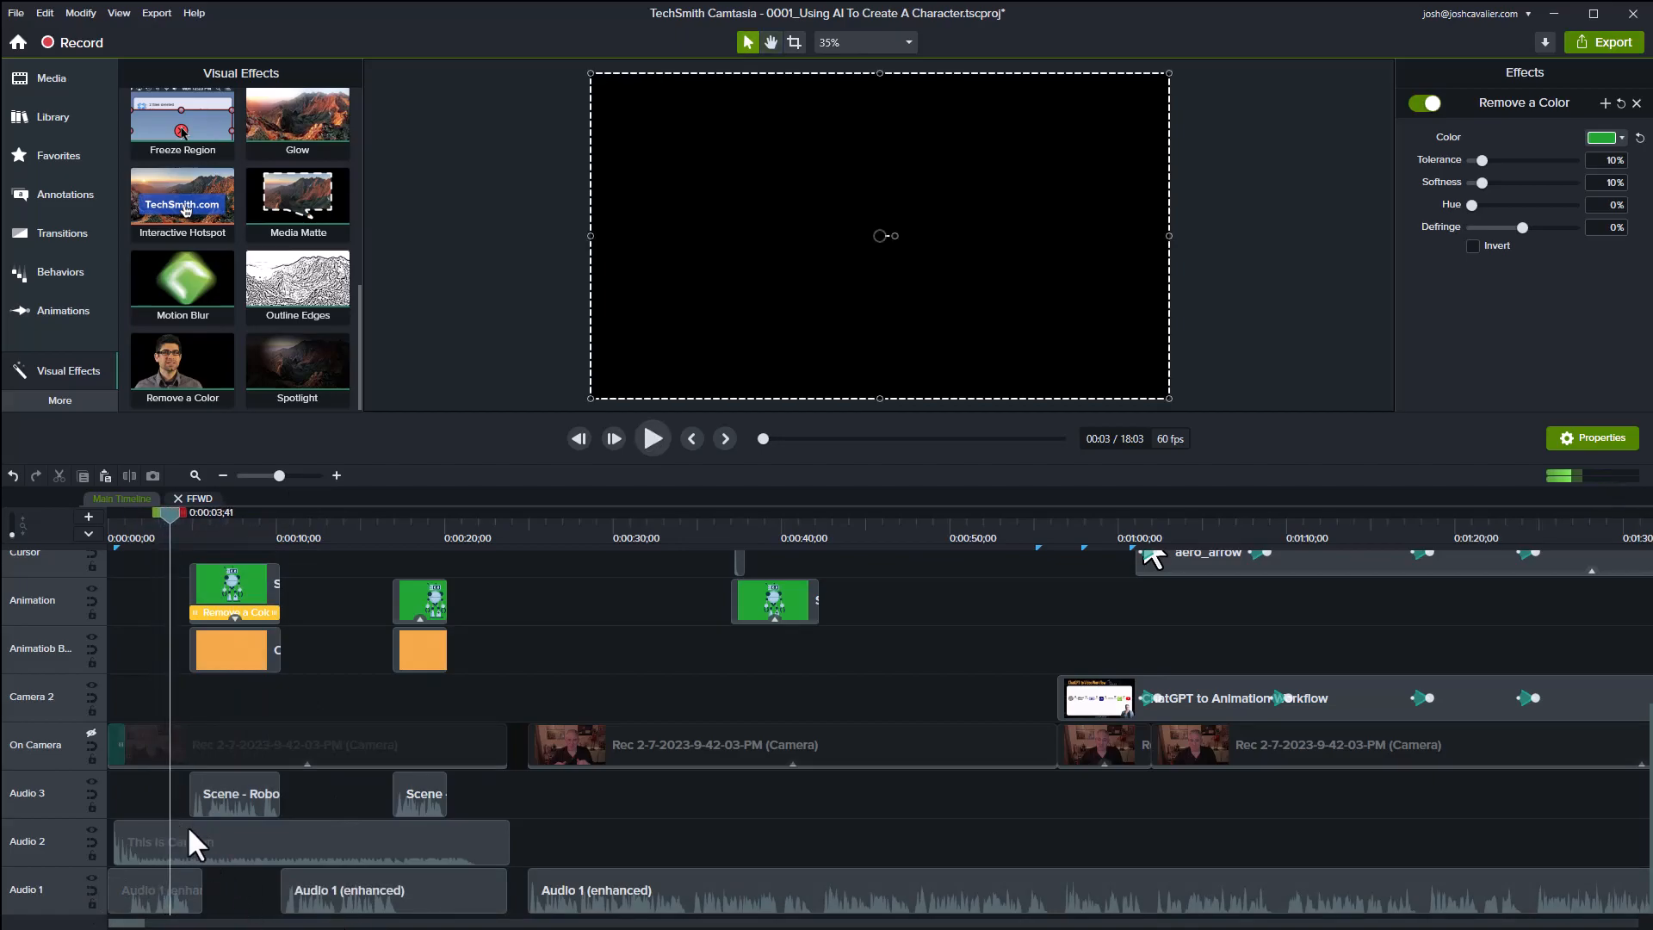
Turn on the On Camera track and play the assembled intro from before the first robot clip until near that clip's end.
click(91, 732)
drag(179, 525, 155, 520)
key(space)
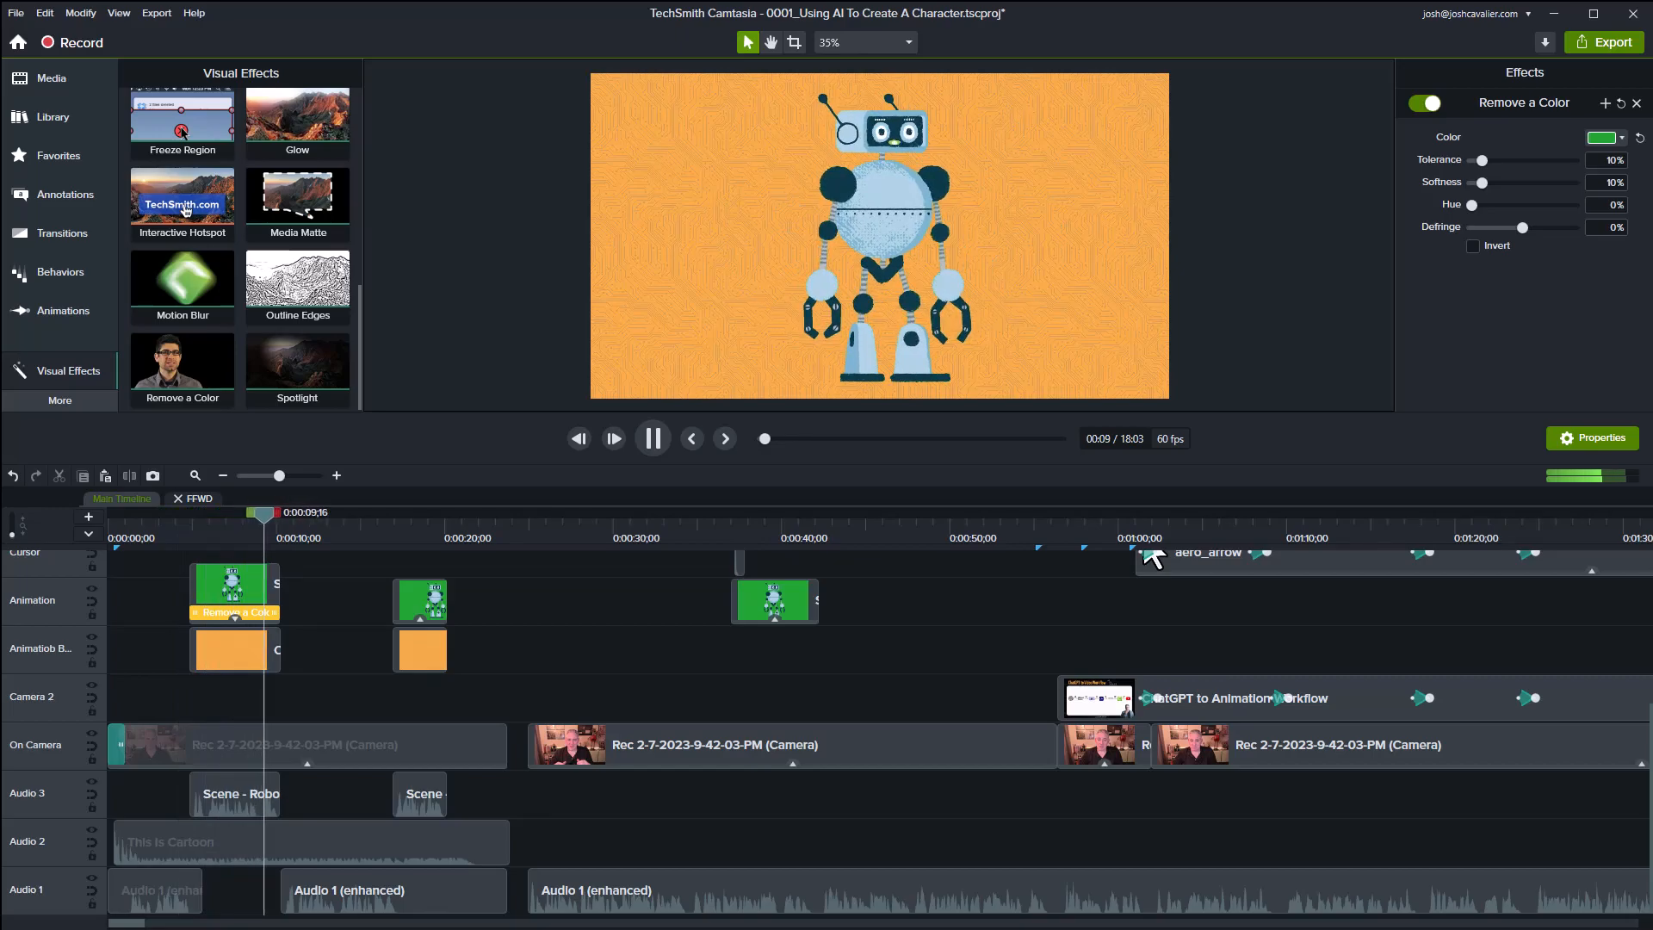
key(space)
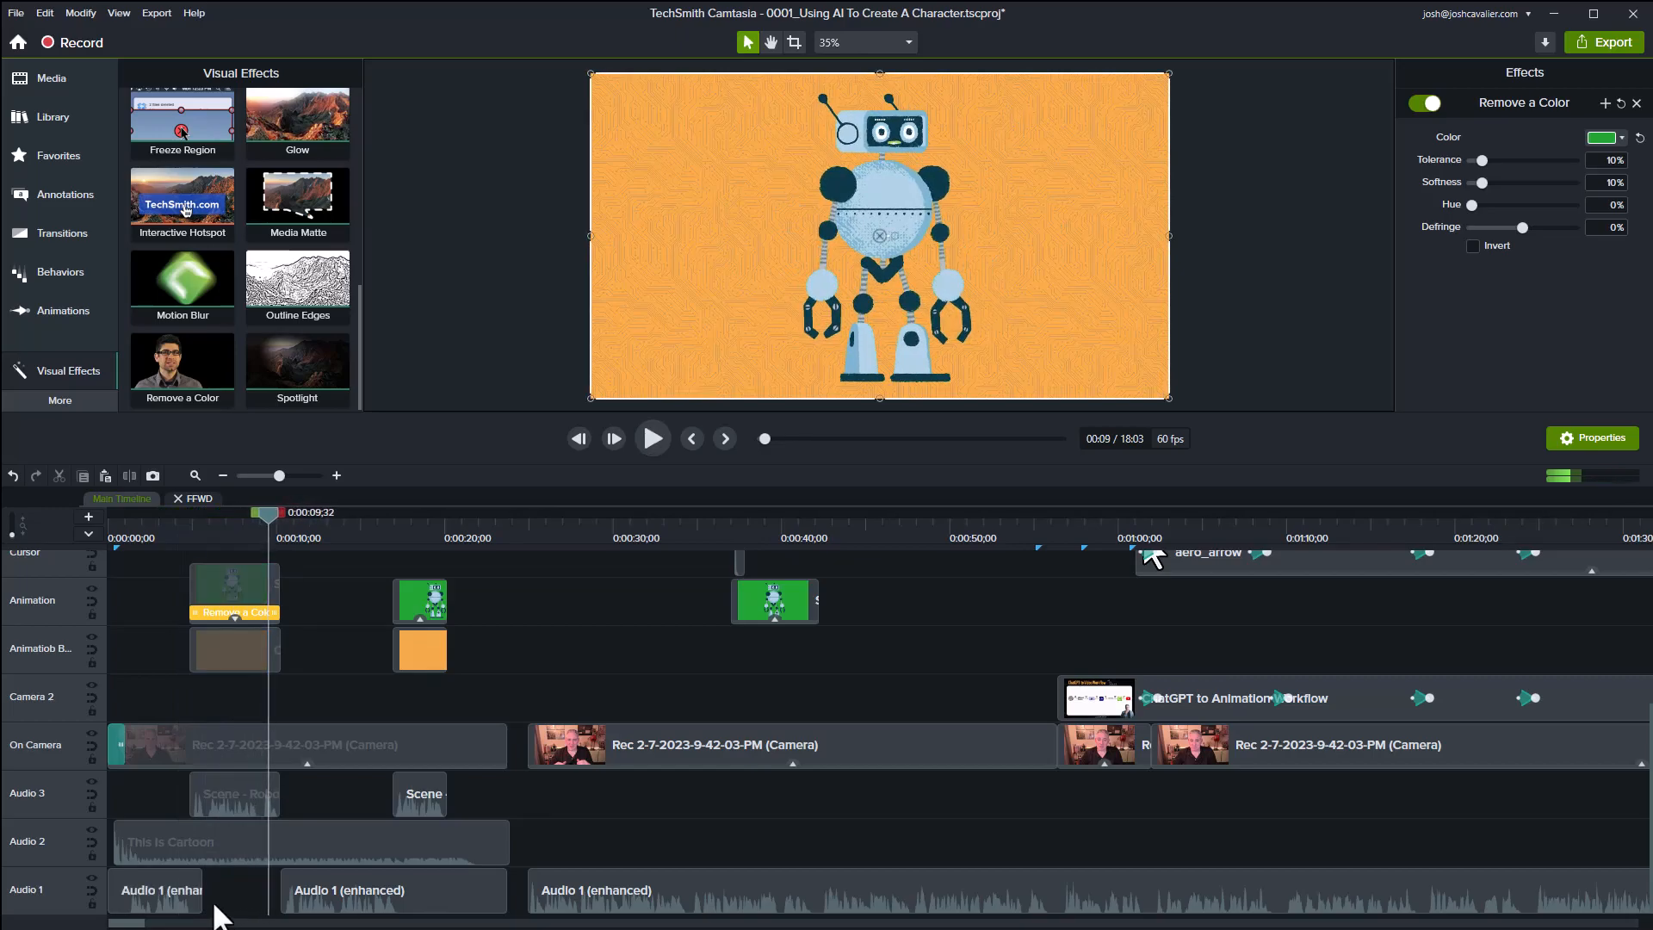